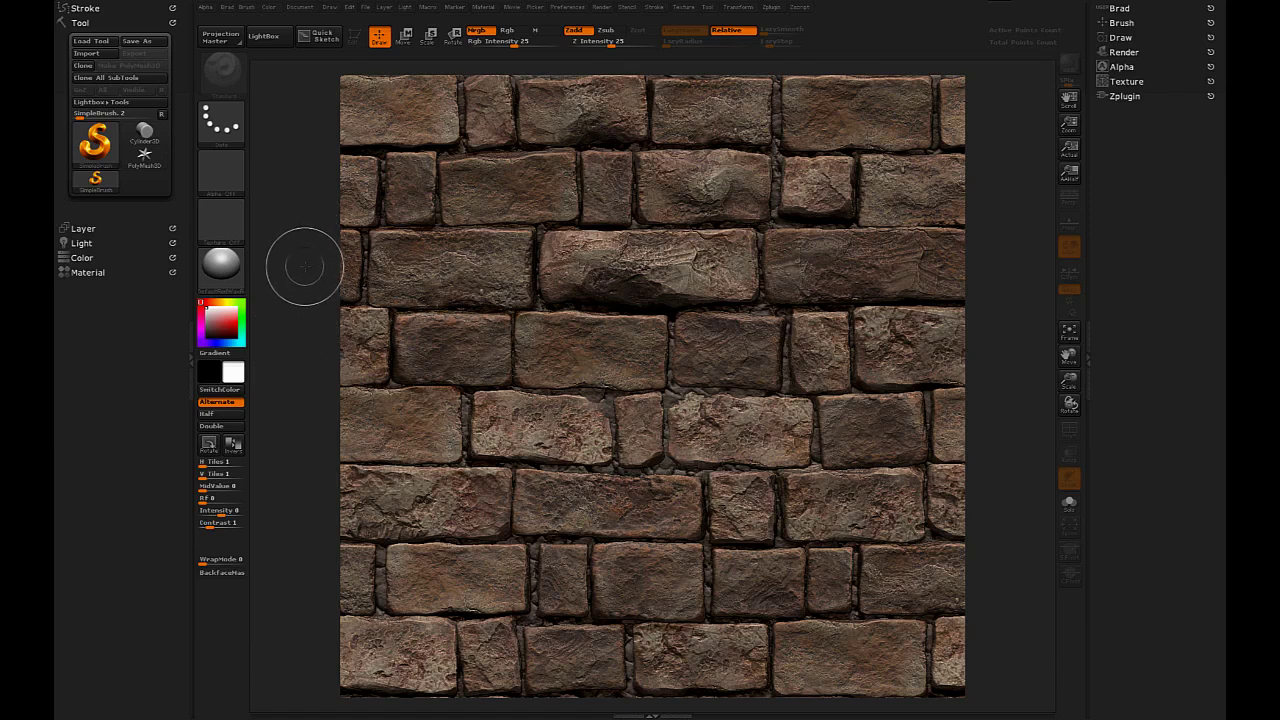
Step: Raise the ZBrush brush Draw Size to 147 from the Space quick-settings popup
key(space)
drag(309, 275, 322, 276)
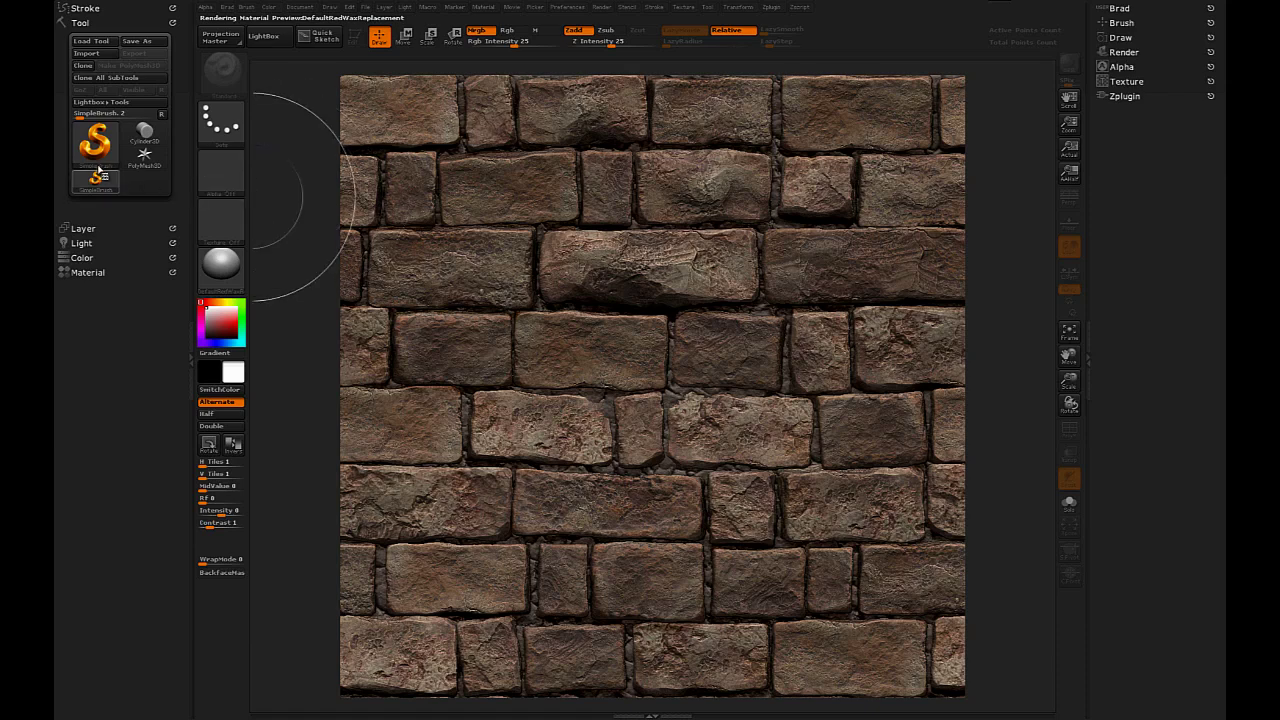
mouse_move(97, 156)
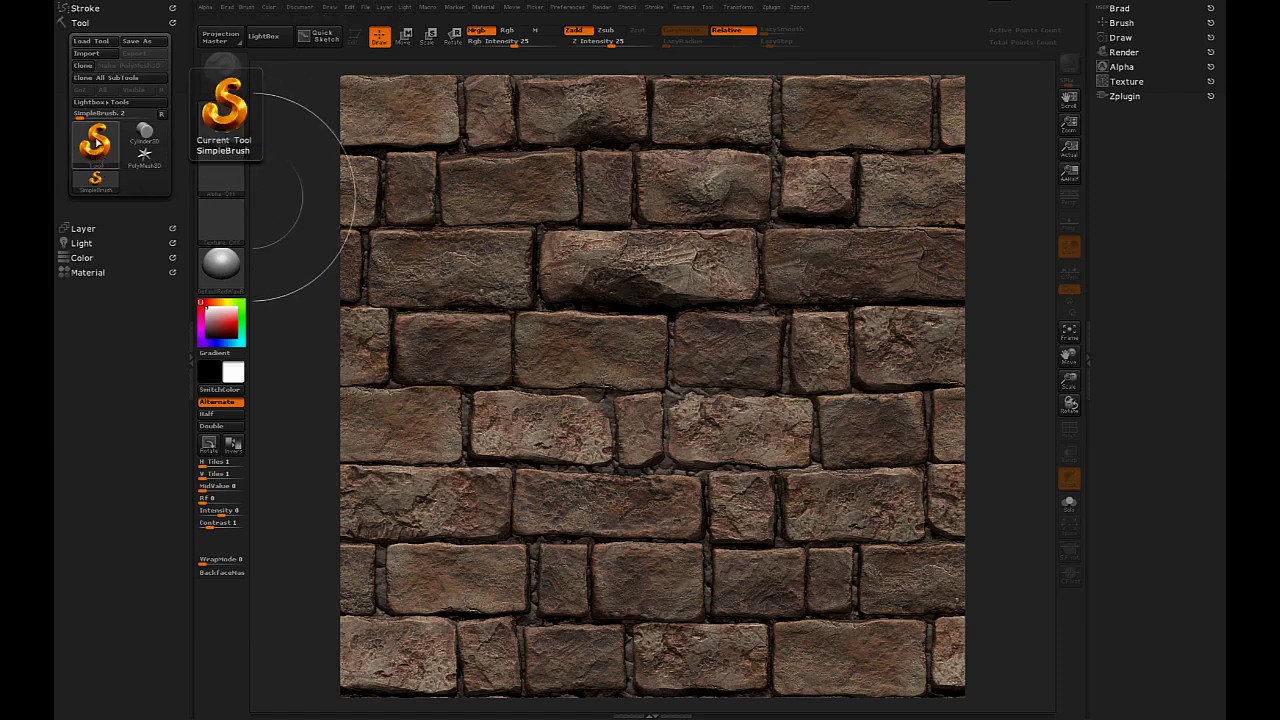
Step: Merge the top layer down into Layer 3, confirming the merge
click(85, 228)
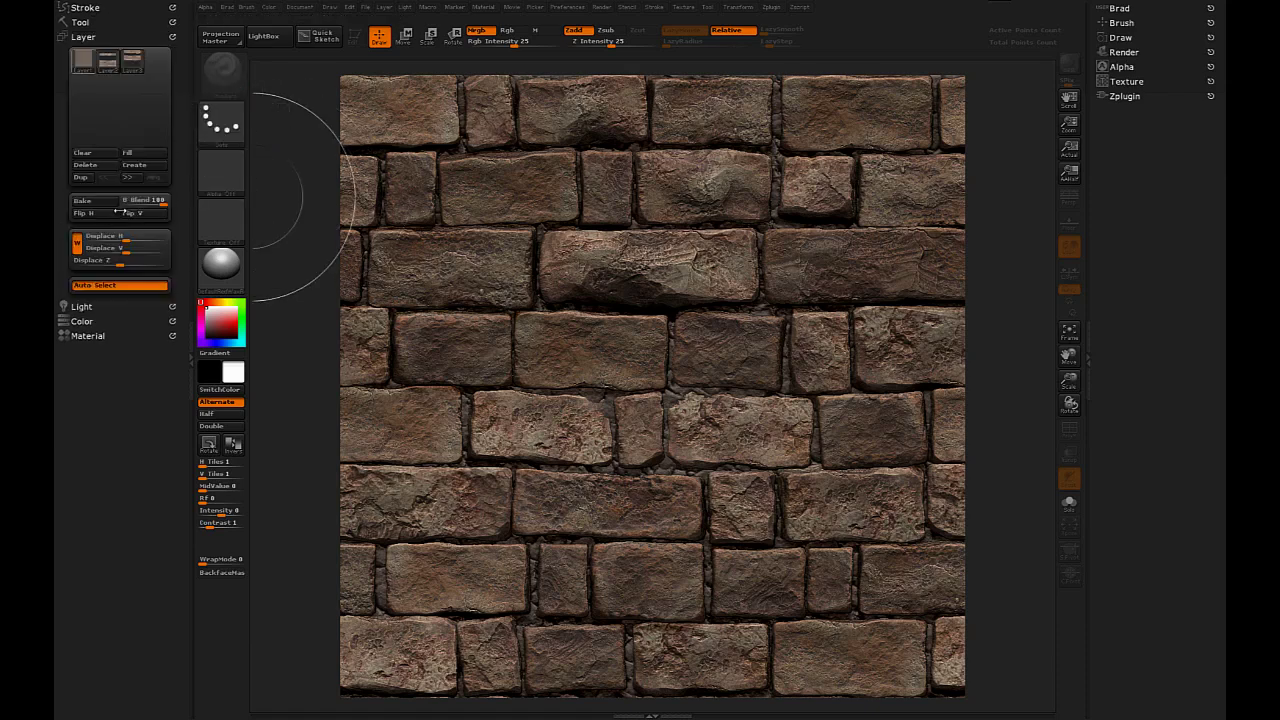
click(138, 64)
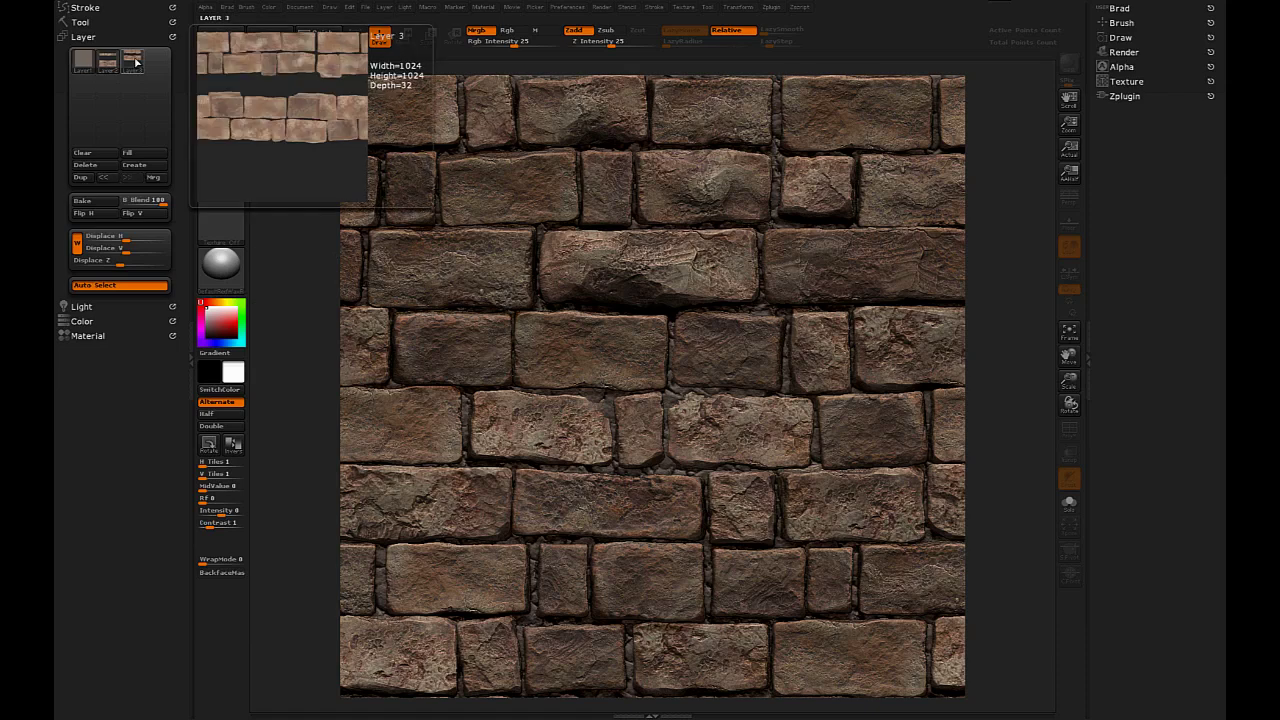
click(154, 177)
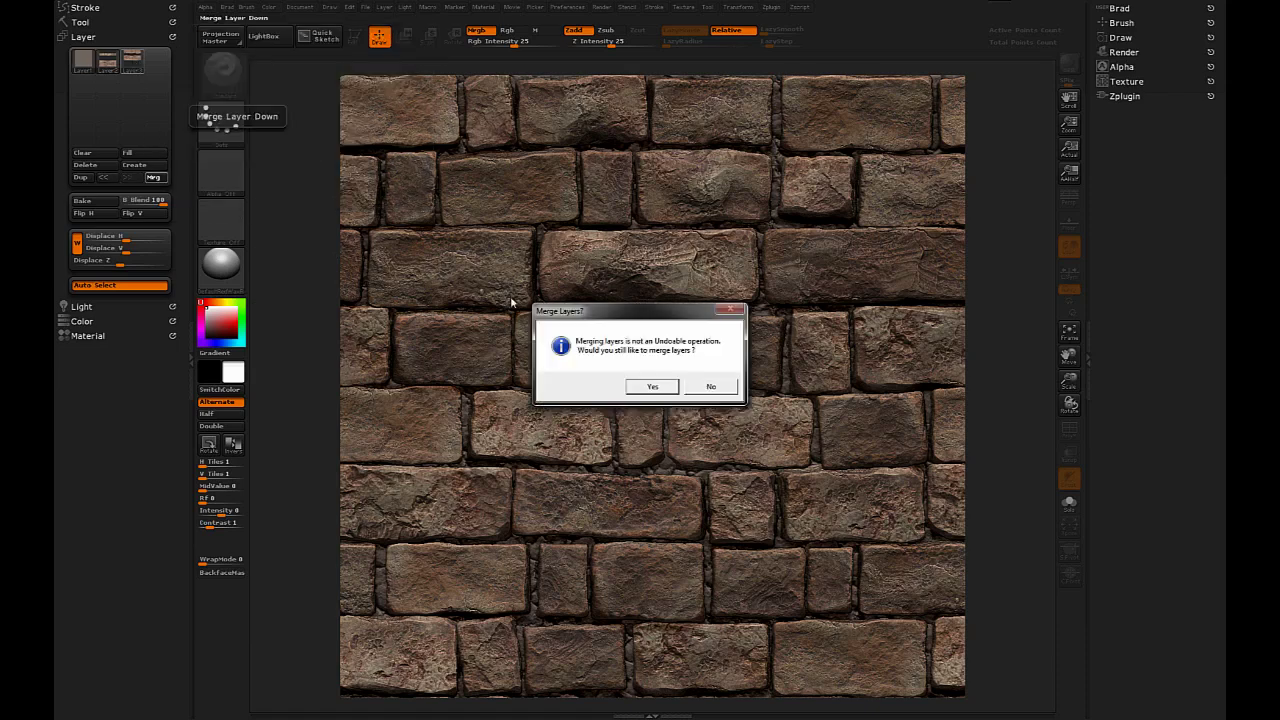
click(652, 387)
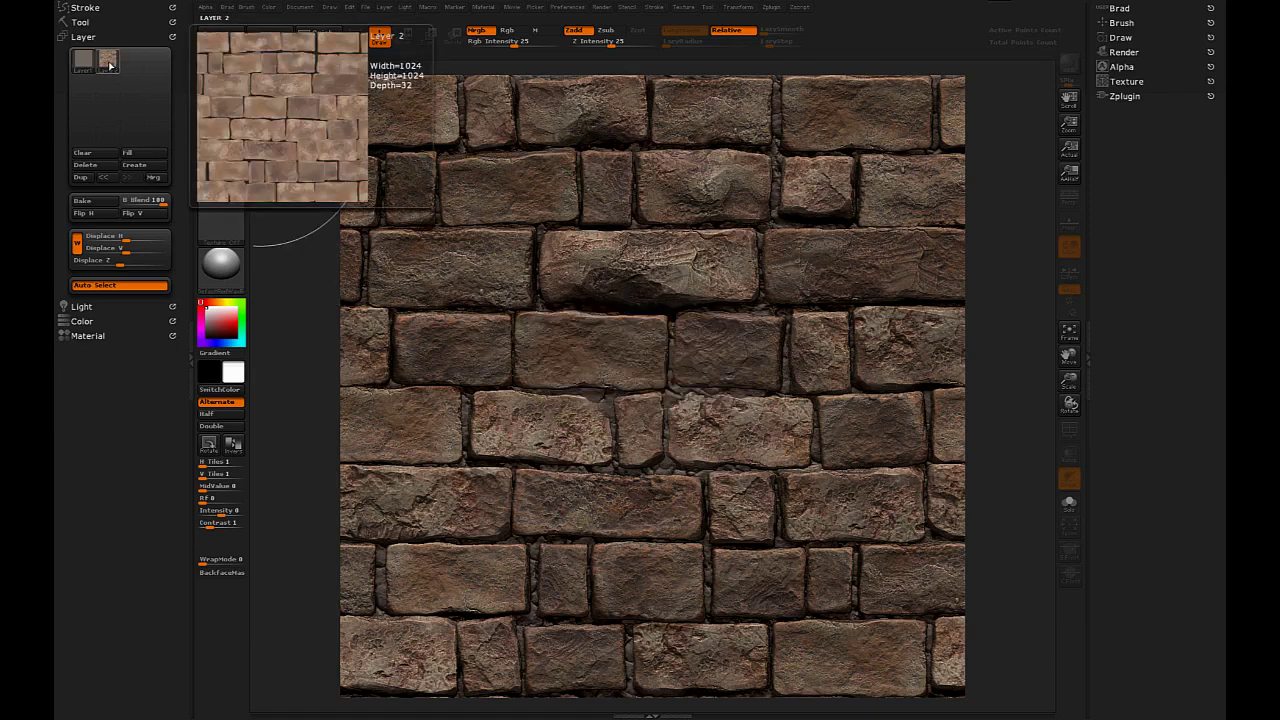
Step: Duplicate the brick Layer 2 twice and merge the new Layer 4 down, leaving three layers
click(85, 62)
click(108, 70)
click(82, 177)
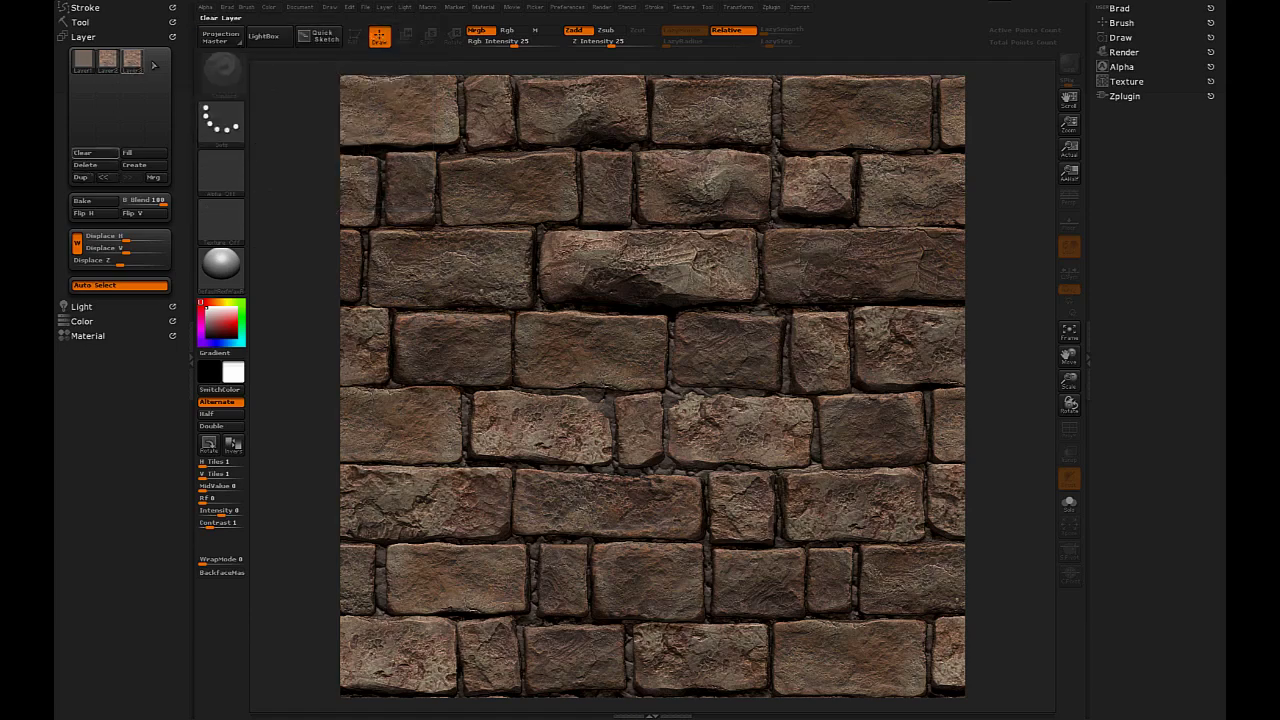
click(80, 177)
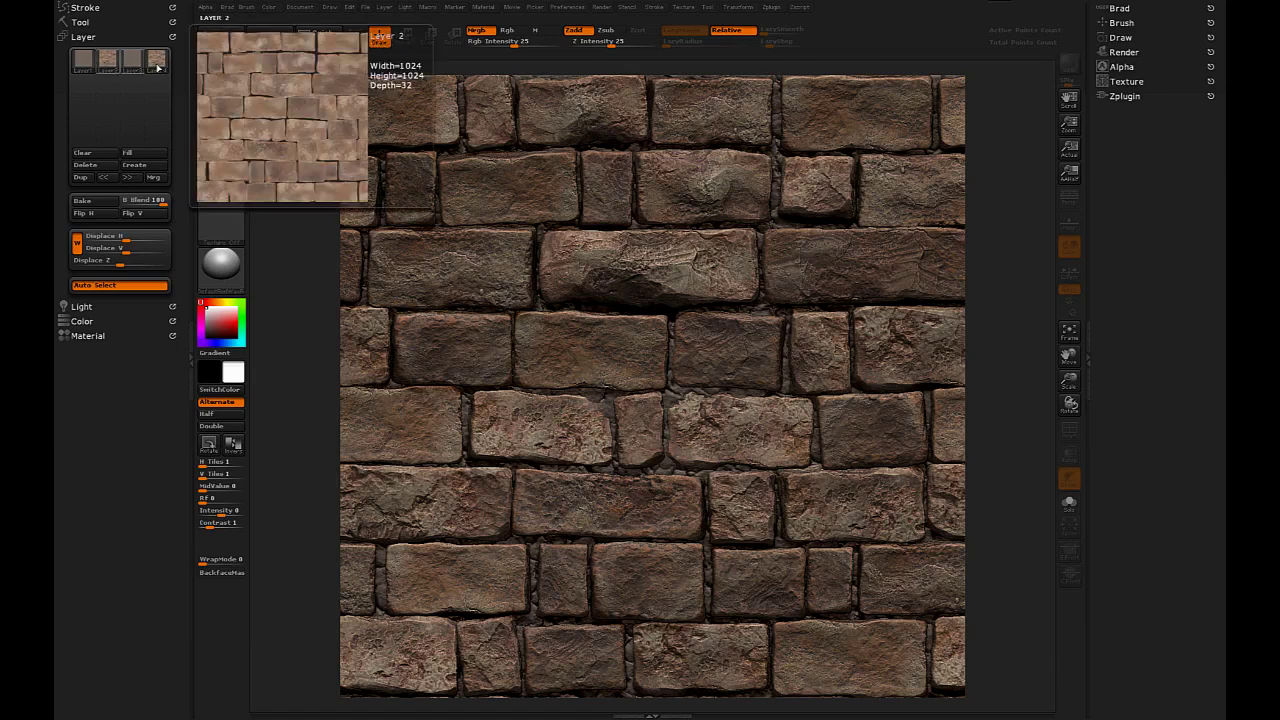
click(157, 66)
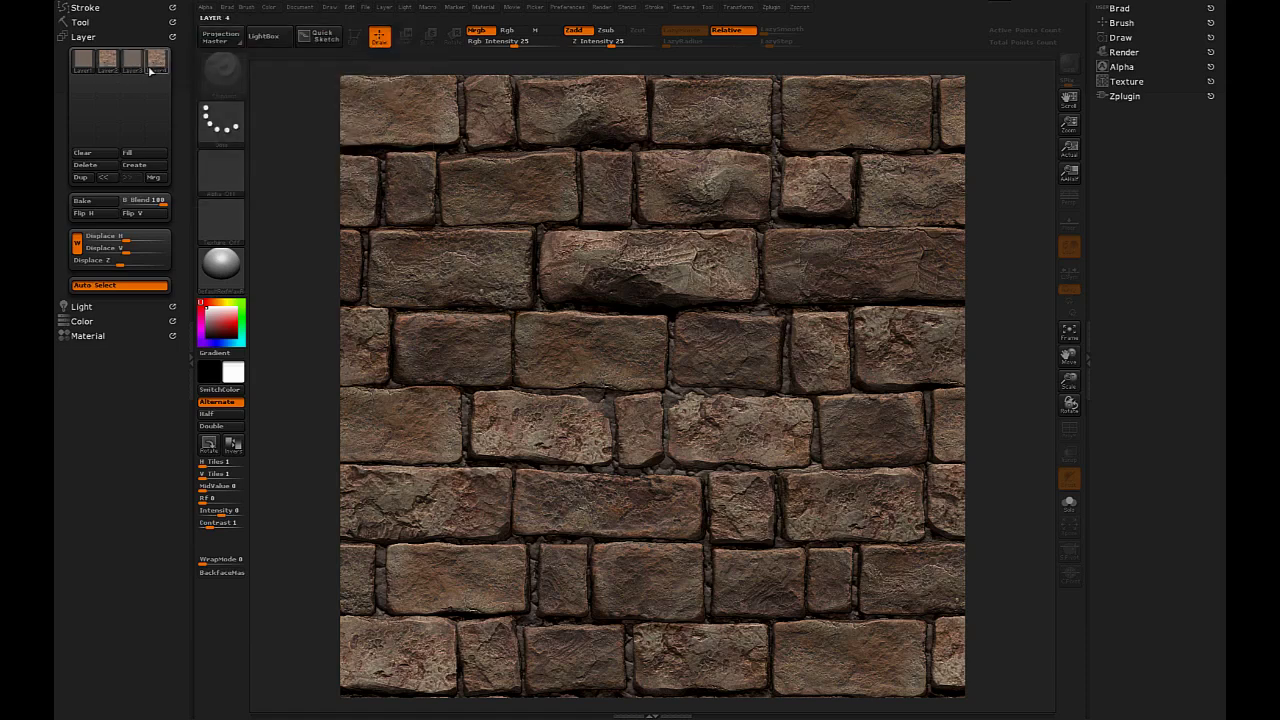
click(153, 177)
click(667, 389)
click(137, 62)
mouse_move(140, 63)
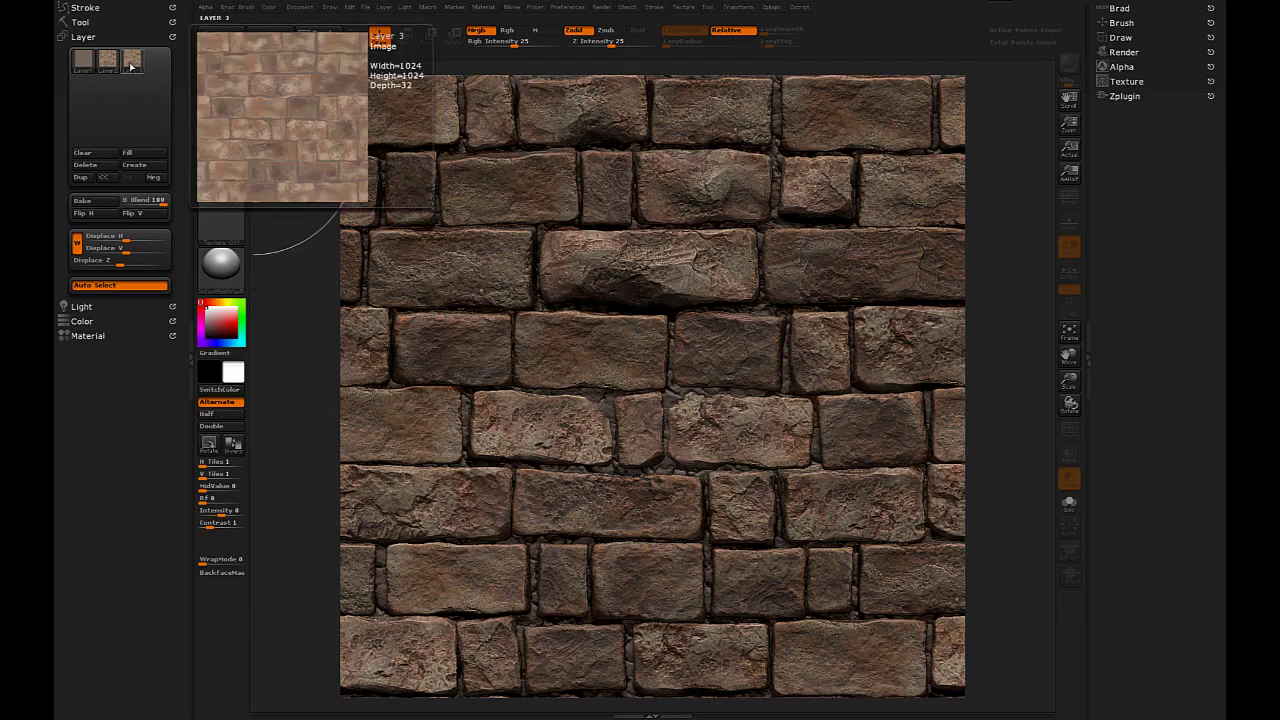
click(83, 64)
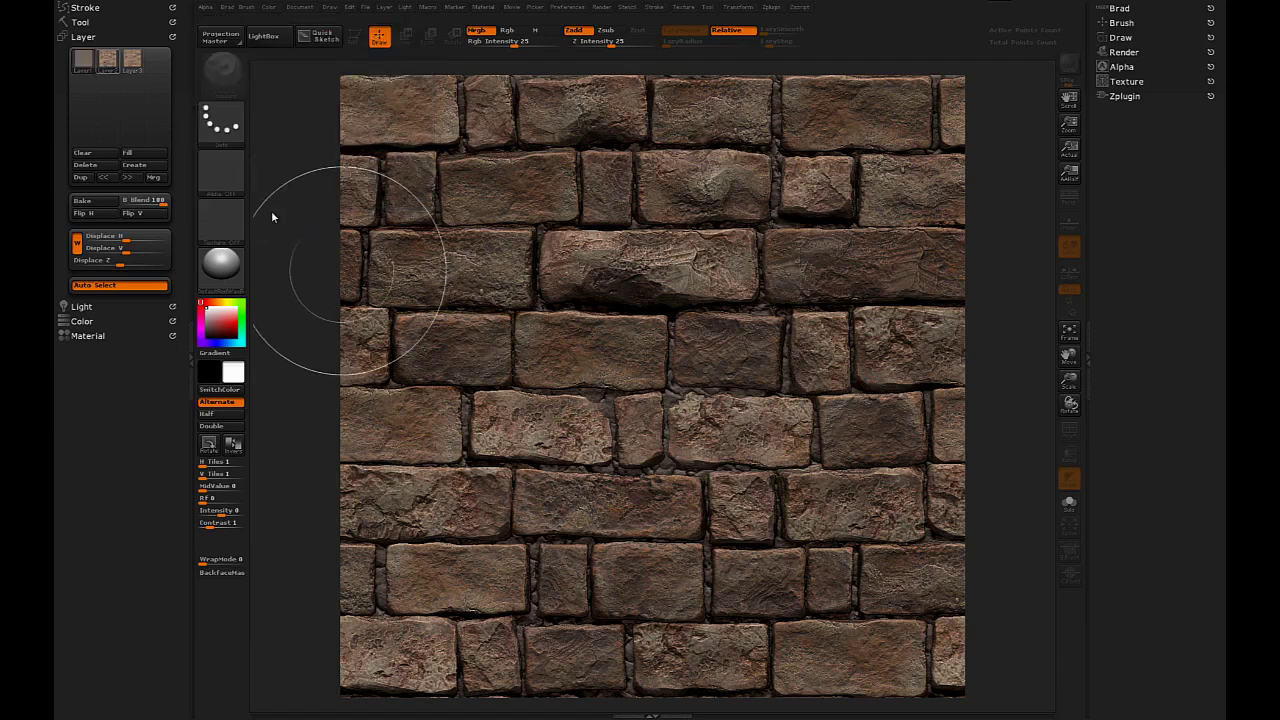
Step: Apply the Flat Color material, enlarge Draw Size to 456, and paint only the material channel (M)
mouse_move(224, 272)
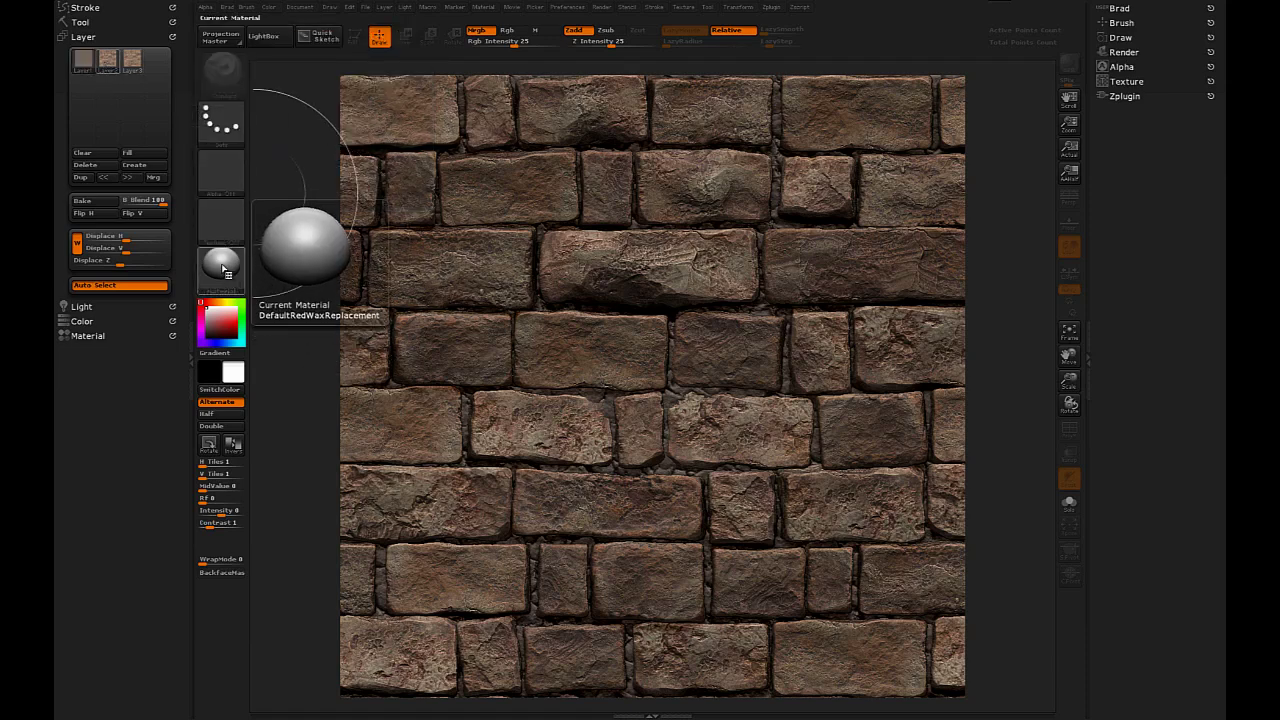
click(222, 268)
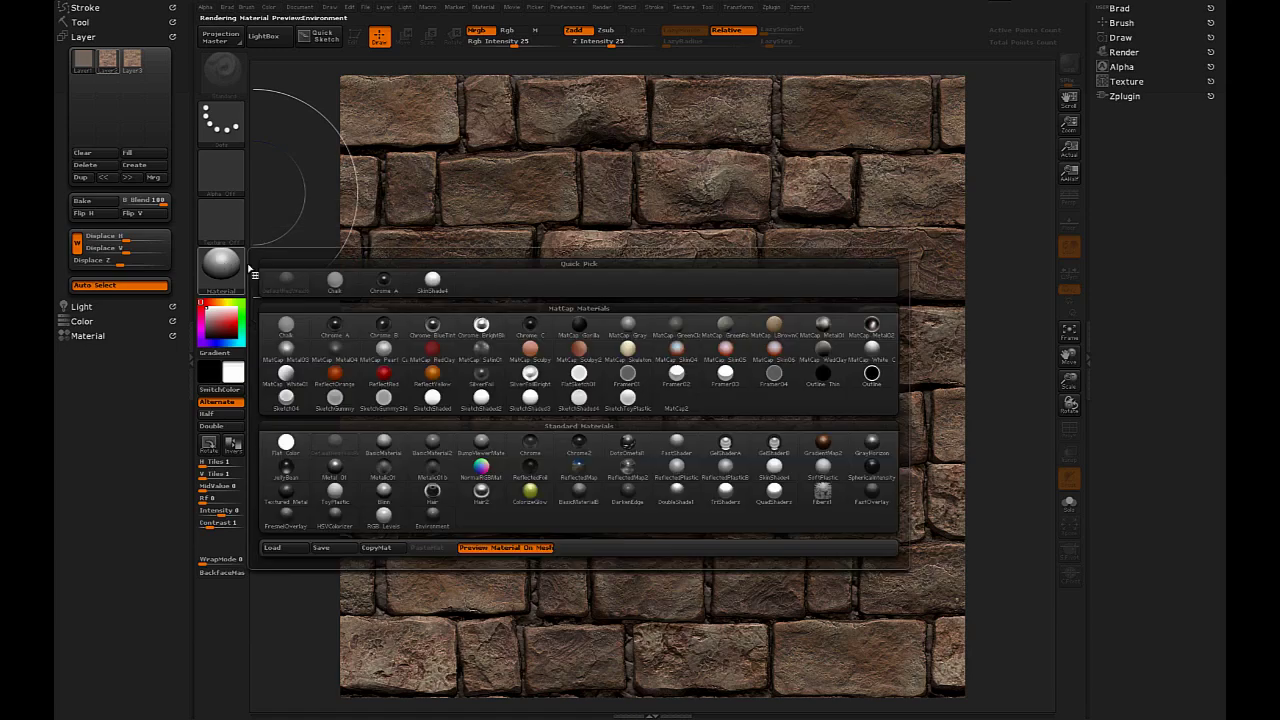
click(287, 446)
key(space)
mouse_move(500, 222)
mouse_down()
mouse_move(534, 222)
mouse_move(452, 232)
mouse_up()
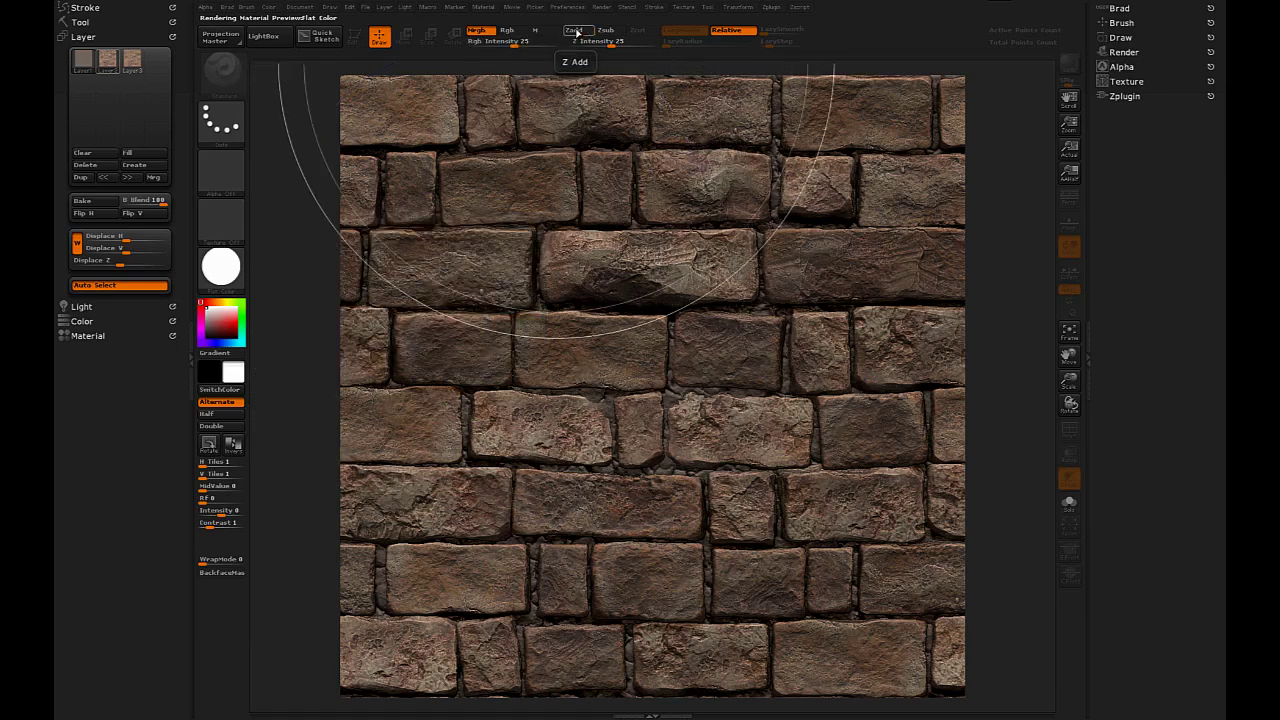
click(546, 32)
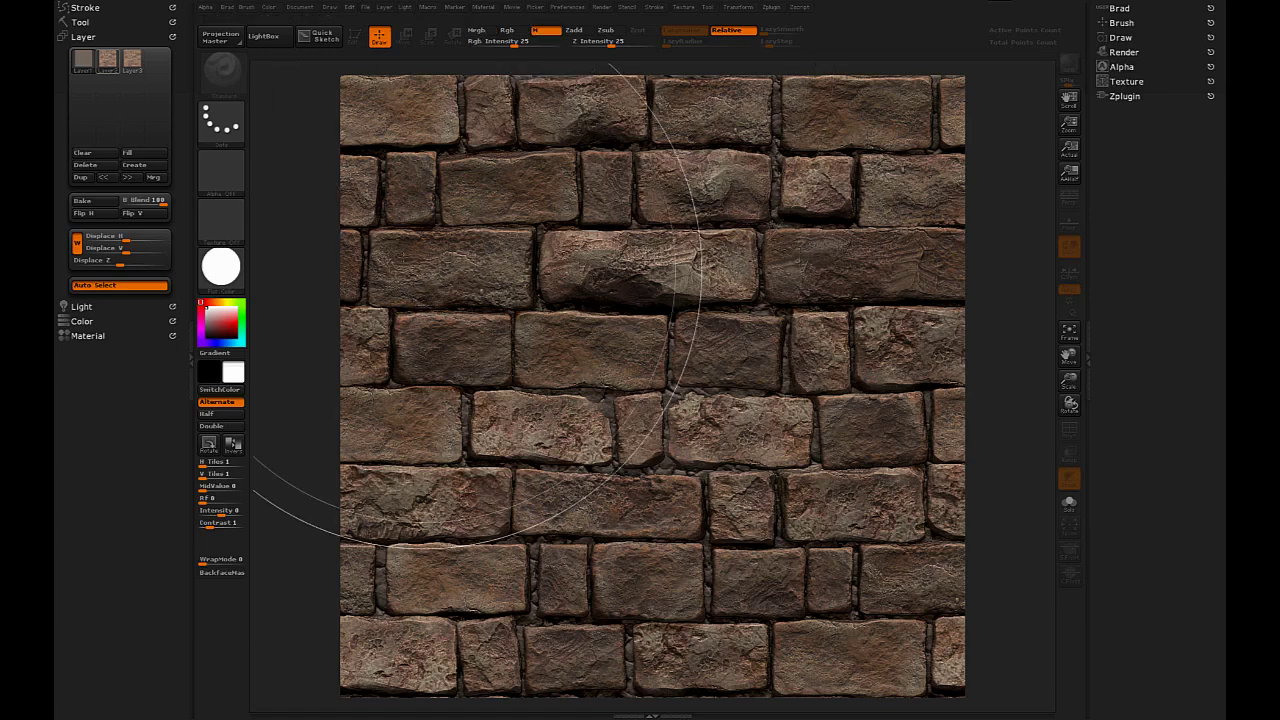
Step: Re-render the flat-colour bricks, select Layer 1, shrink Draw Size, and expand the Render palette
key(ctrl+f)
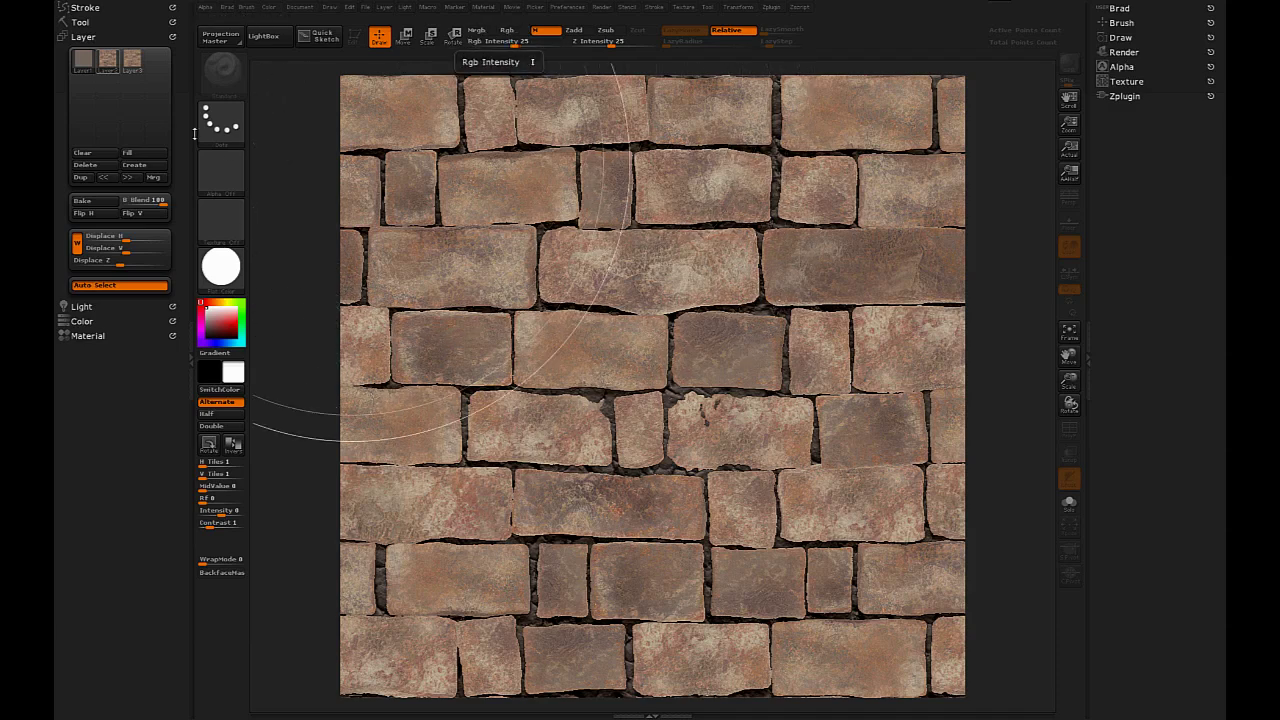
click(83, 60)
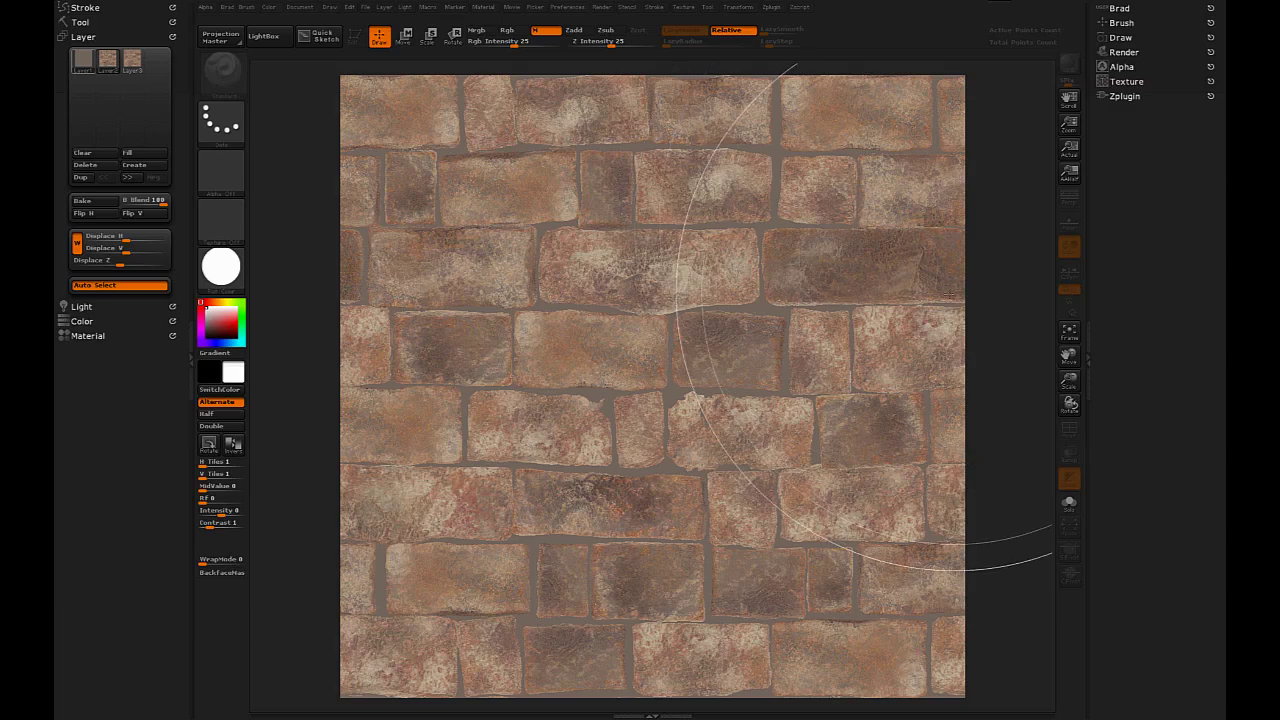
key(space)
drag(648, 372, 618, 372)
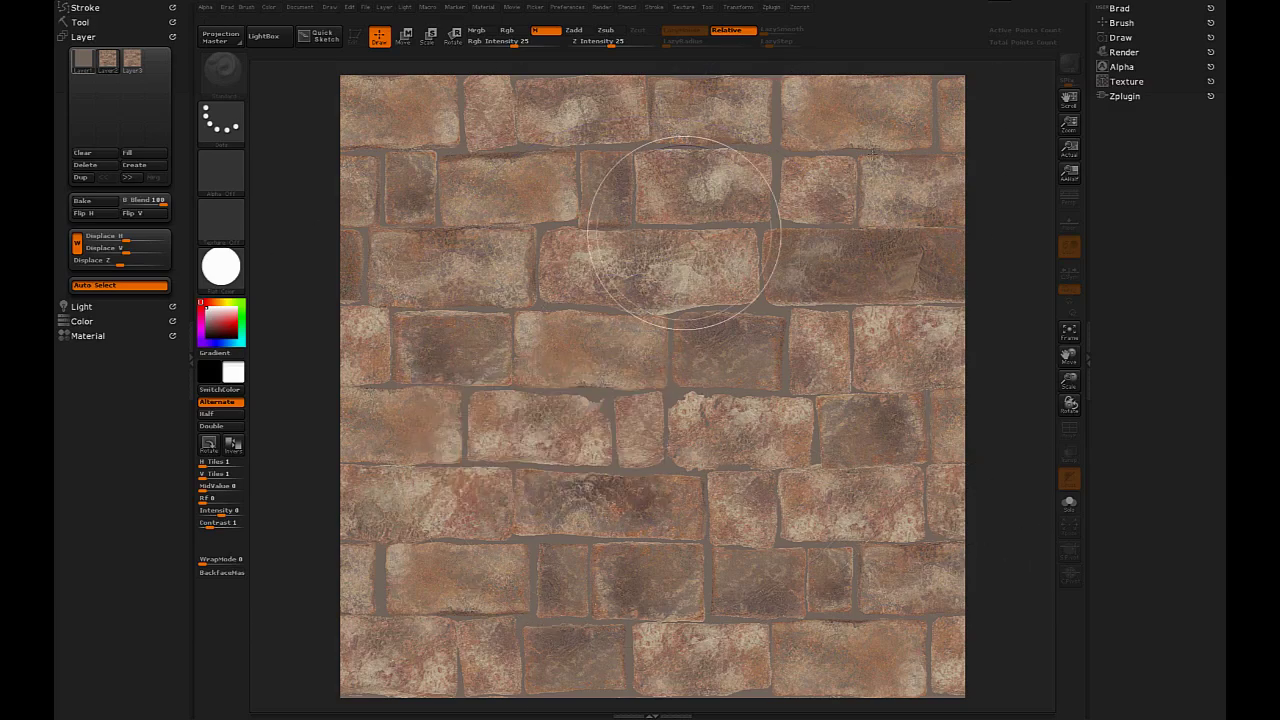
click(1126, 52)
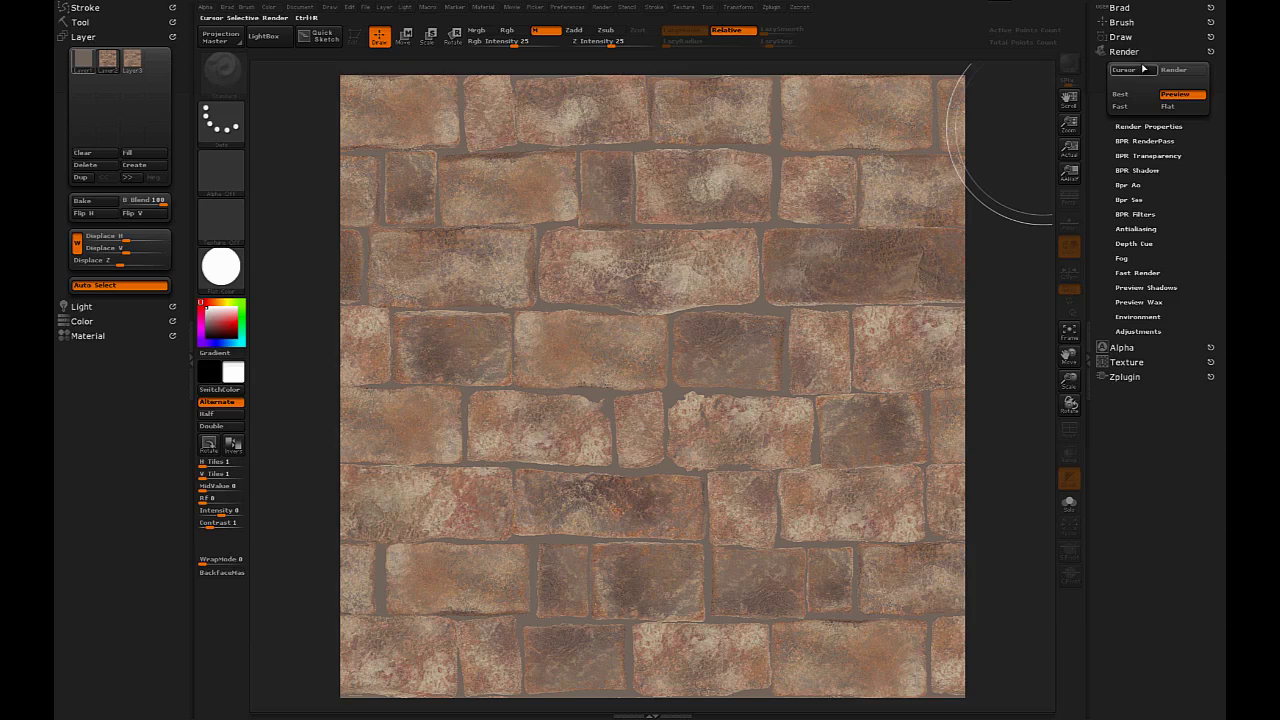
Step: Expand Antialiasing with Super Sample at 1 and switch the render mode from Preview to Best
click(1137, 228)
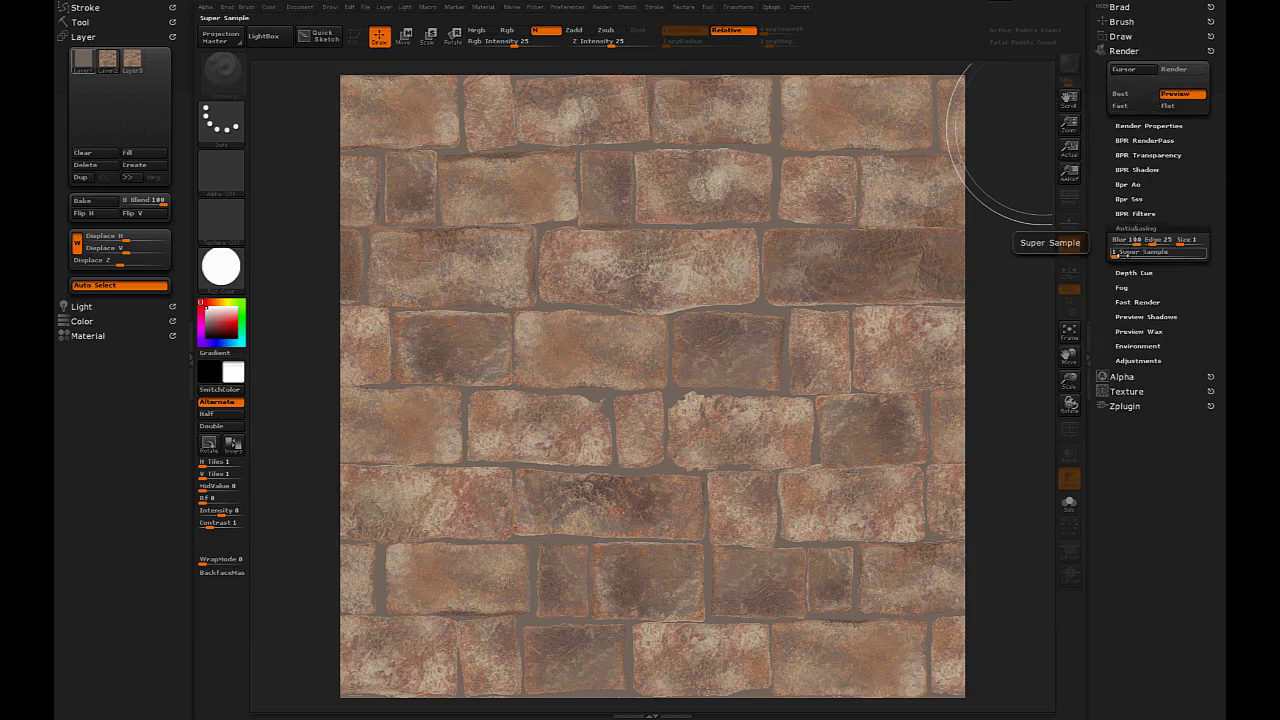
click(1116, 253)
click(1116, 253)
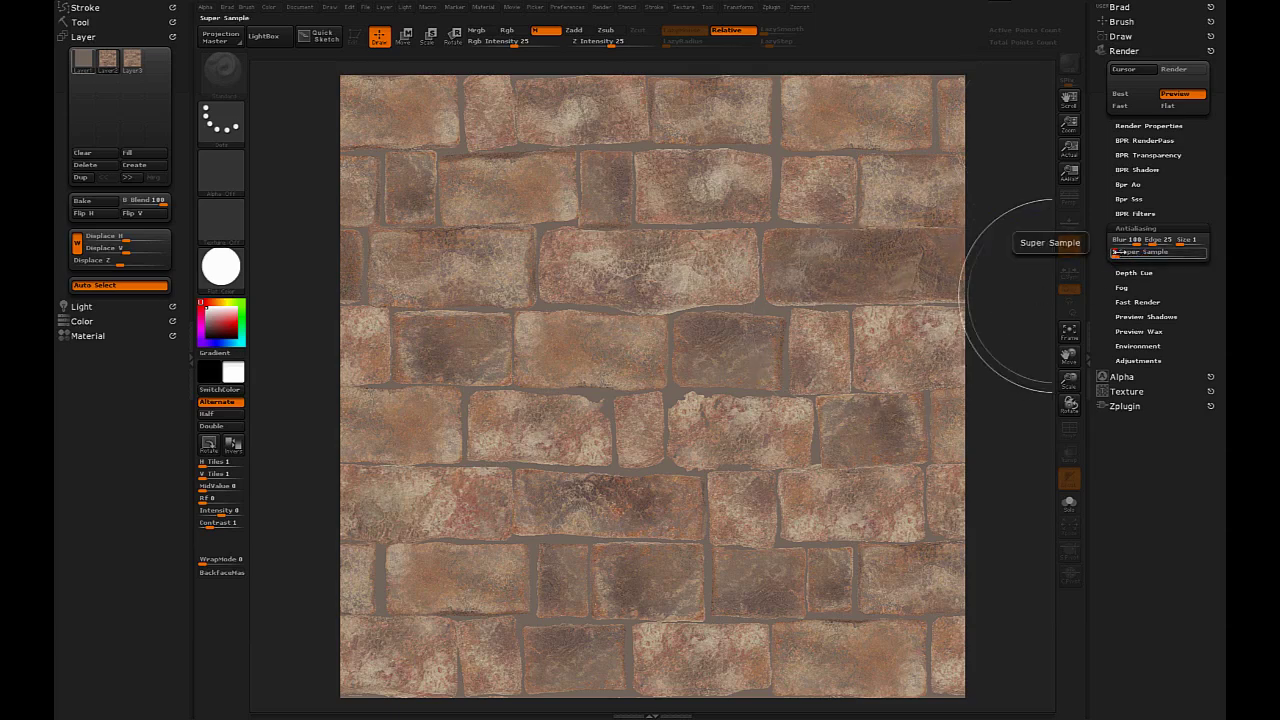
click(1116, 253)
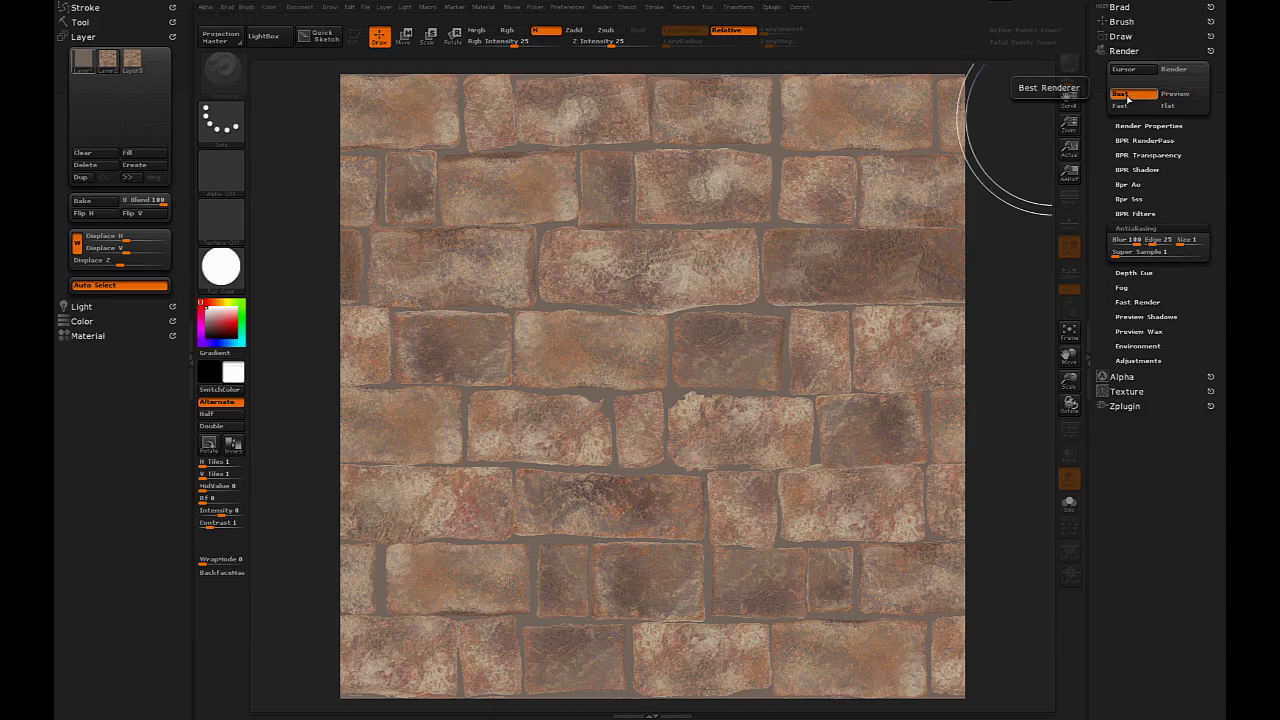
Step: Send the visible layers to Photoshop through Document > ZAppLink, confirming with OK
click(302, 7)
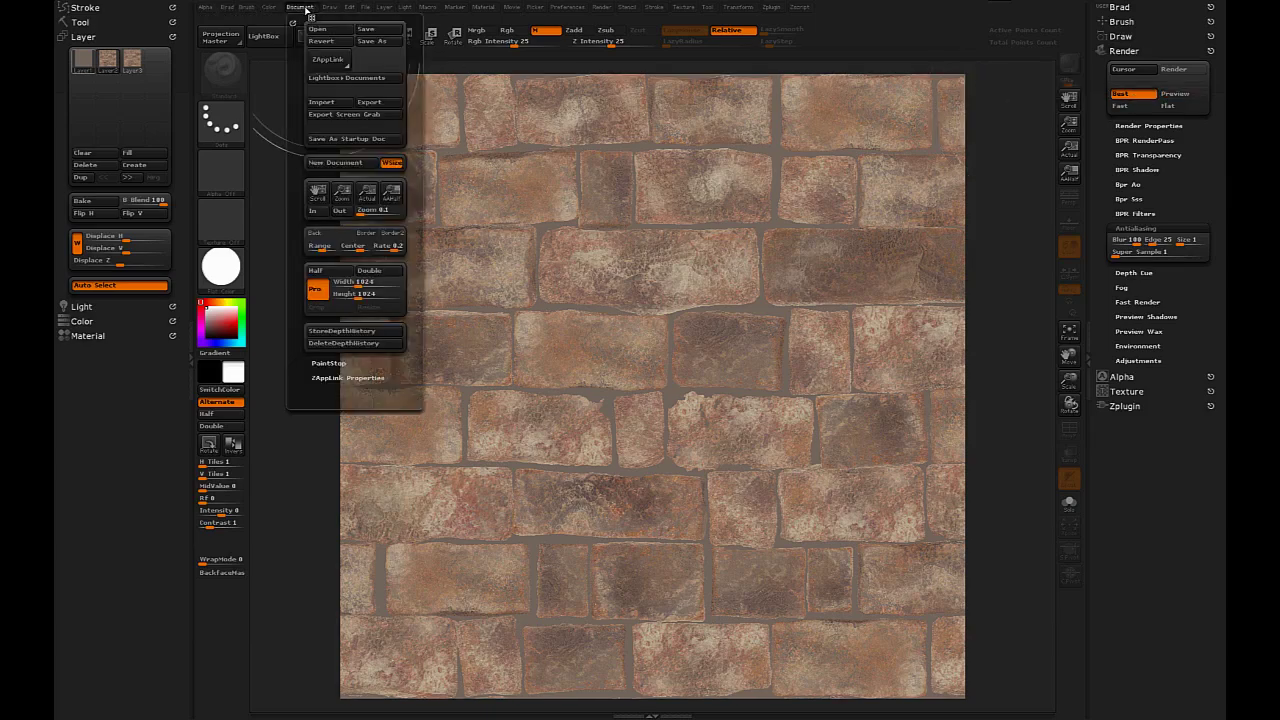
click(329, 60)
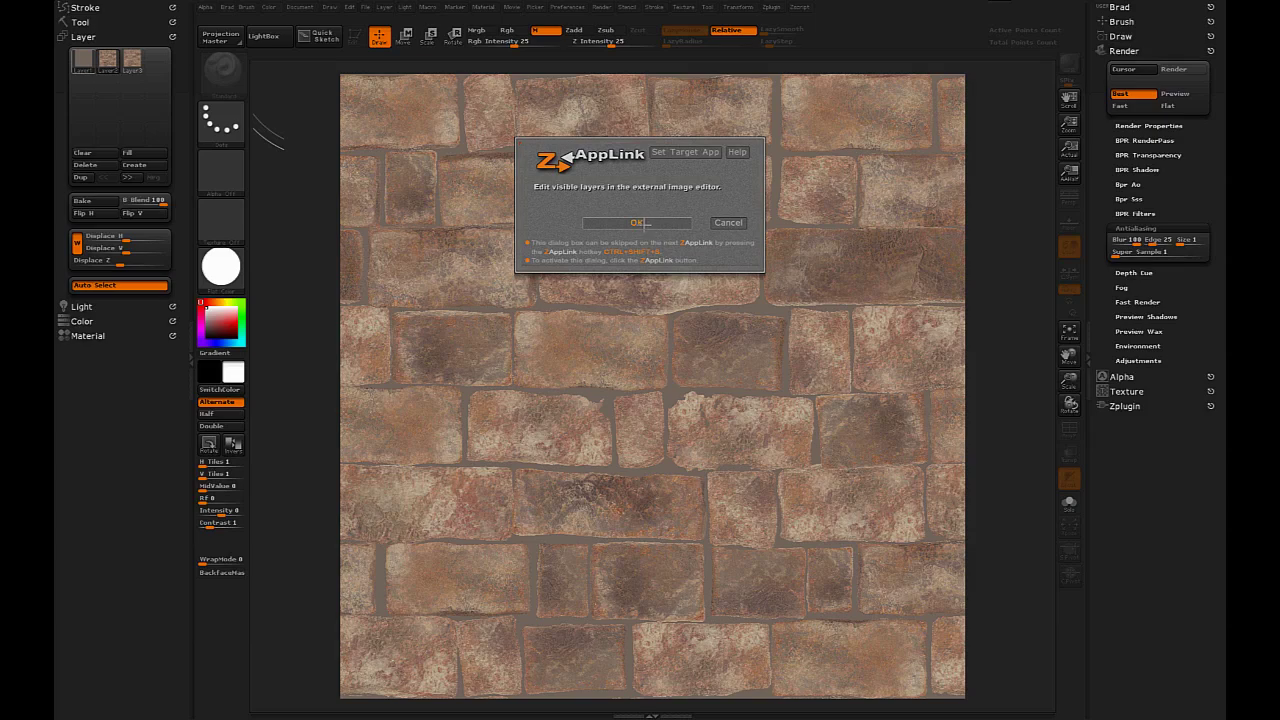
click(640, 223)
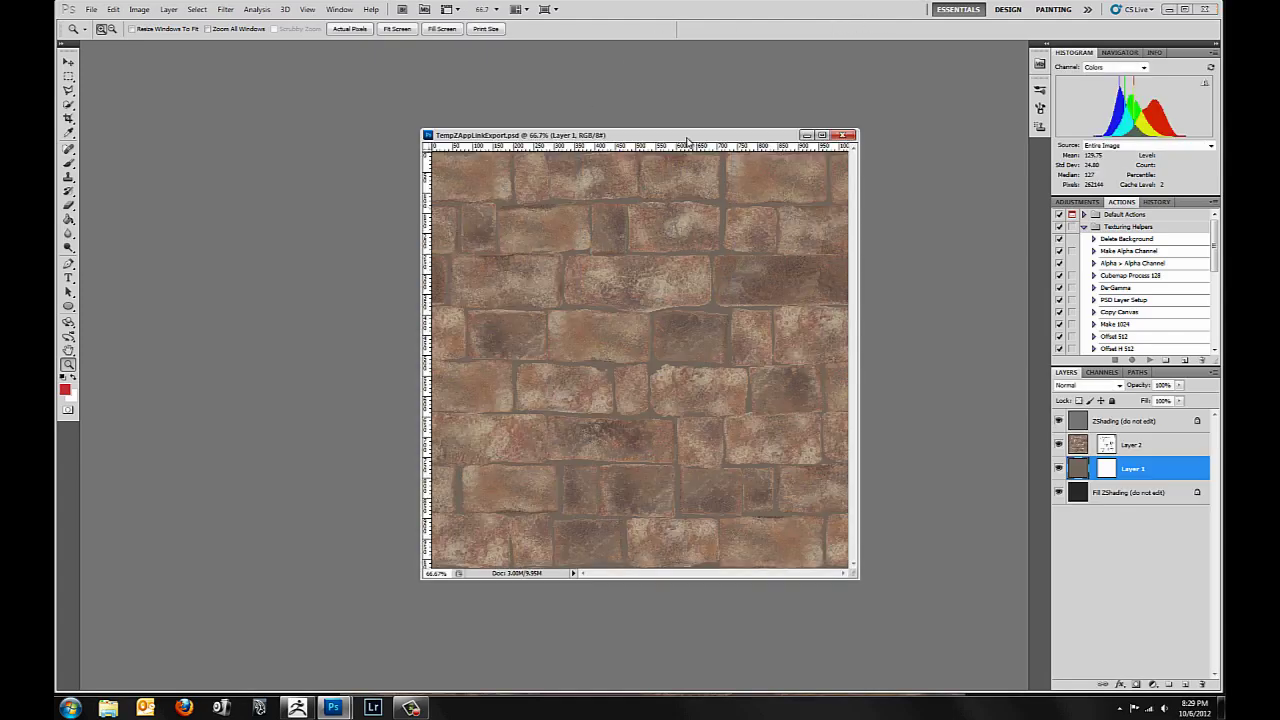
Step: Reposition and enlarge the export document window, then toggle Layer 2's visibility to compare
drag(687, 138, 308, 84)
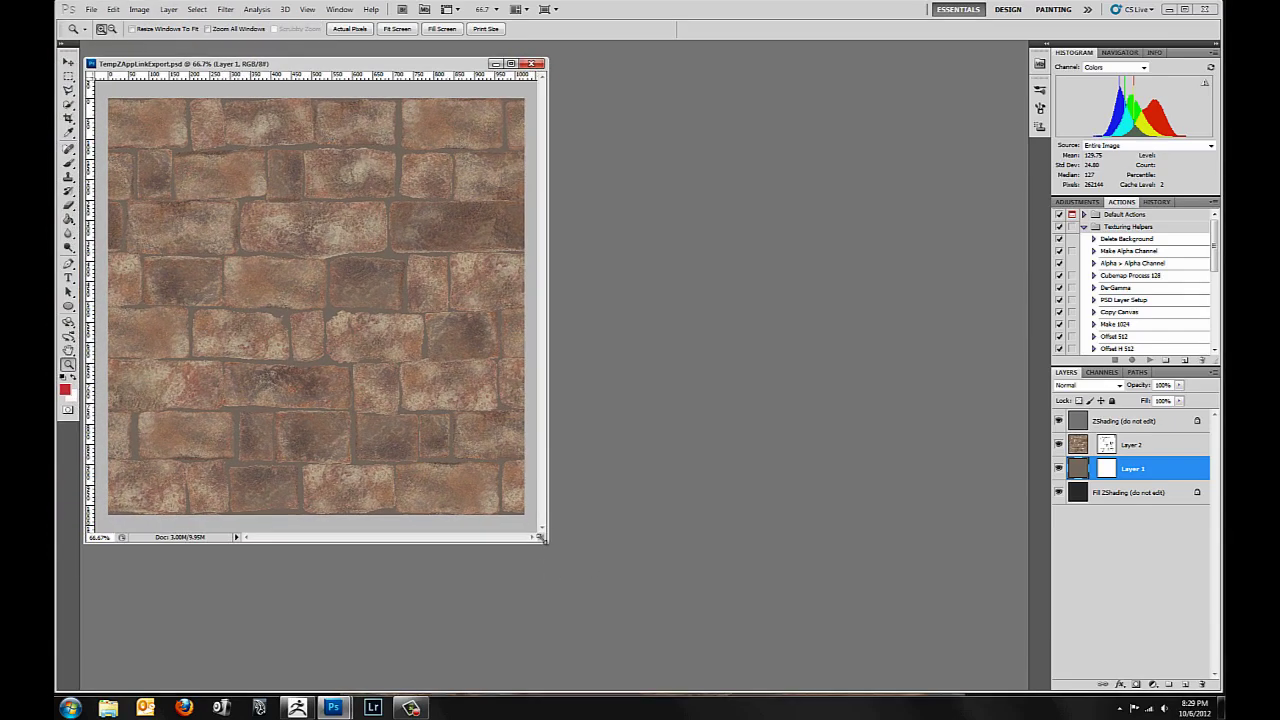
drag(540, 538, 585, 614)
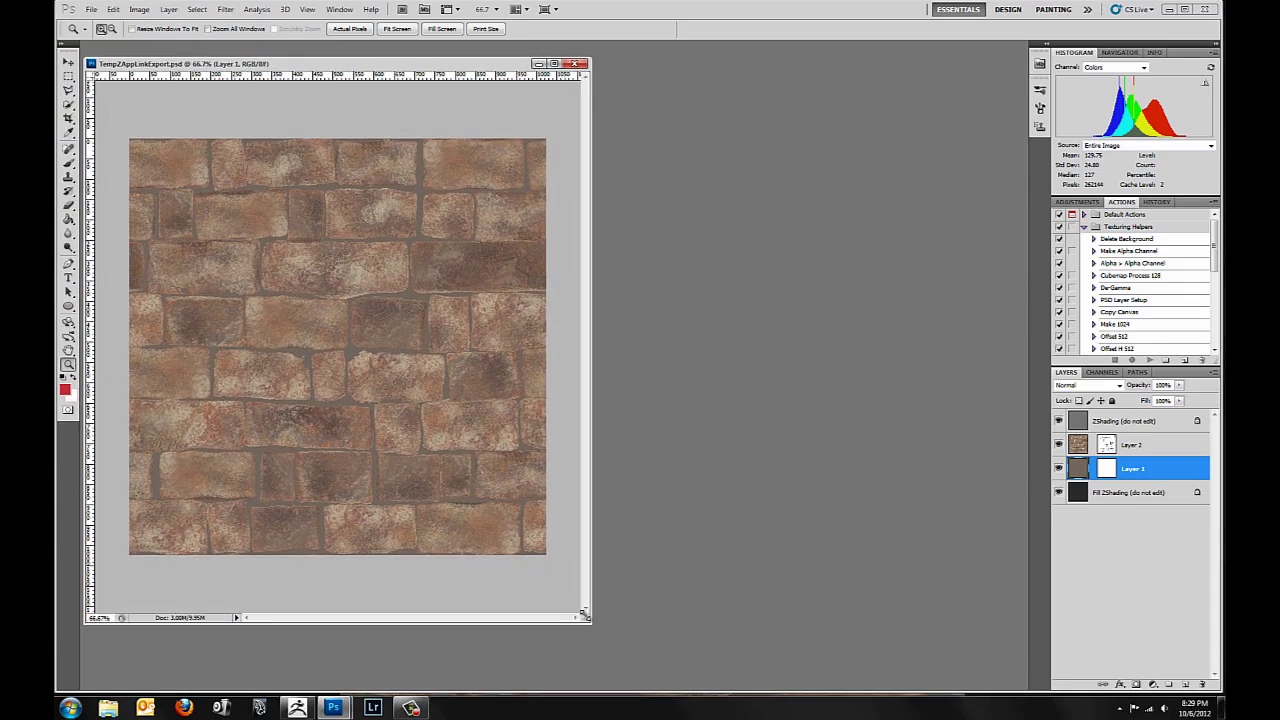
click(1106, 420)
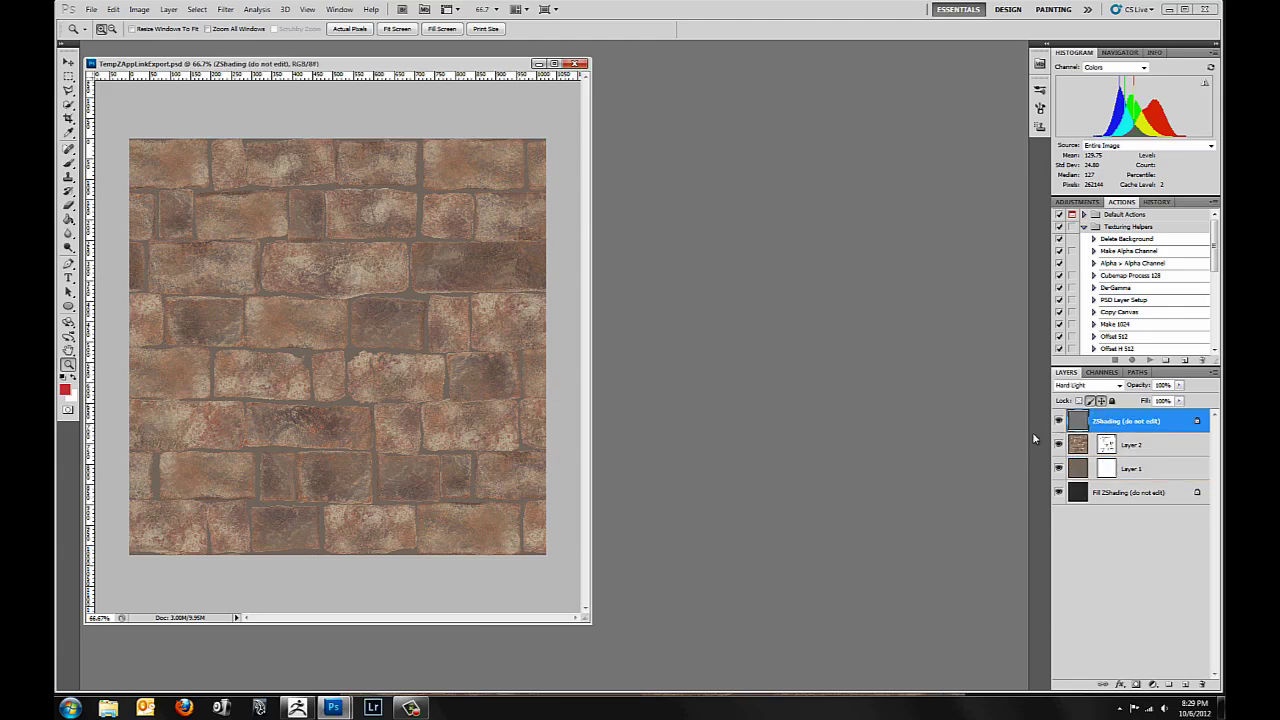
click(1070, 444)
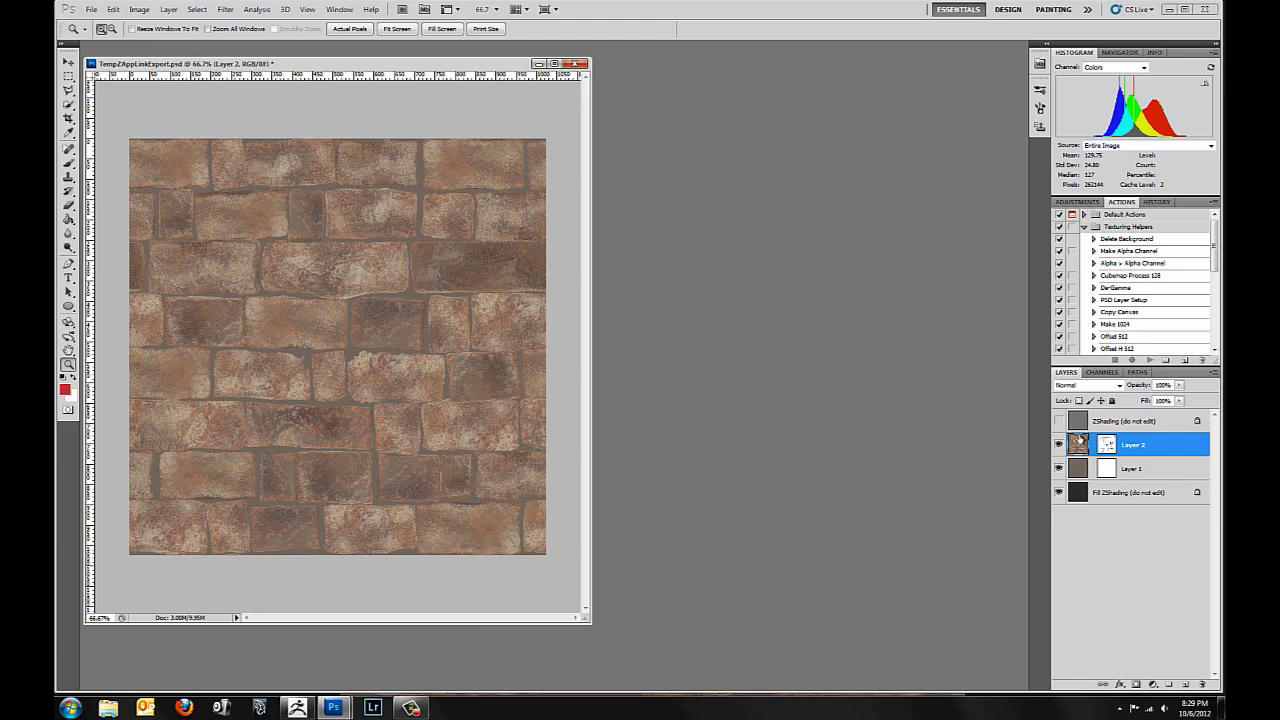
click(1059, 446)
click(1059, 446)
Step: View Layer 2's brick-shaped mask, reselect its image, and start a new 1024×1024 document
click(1108, 446)
alt+click(1108, 446)
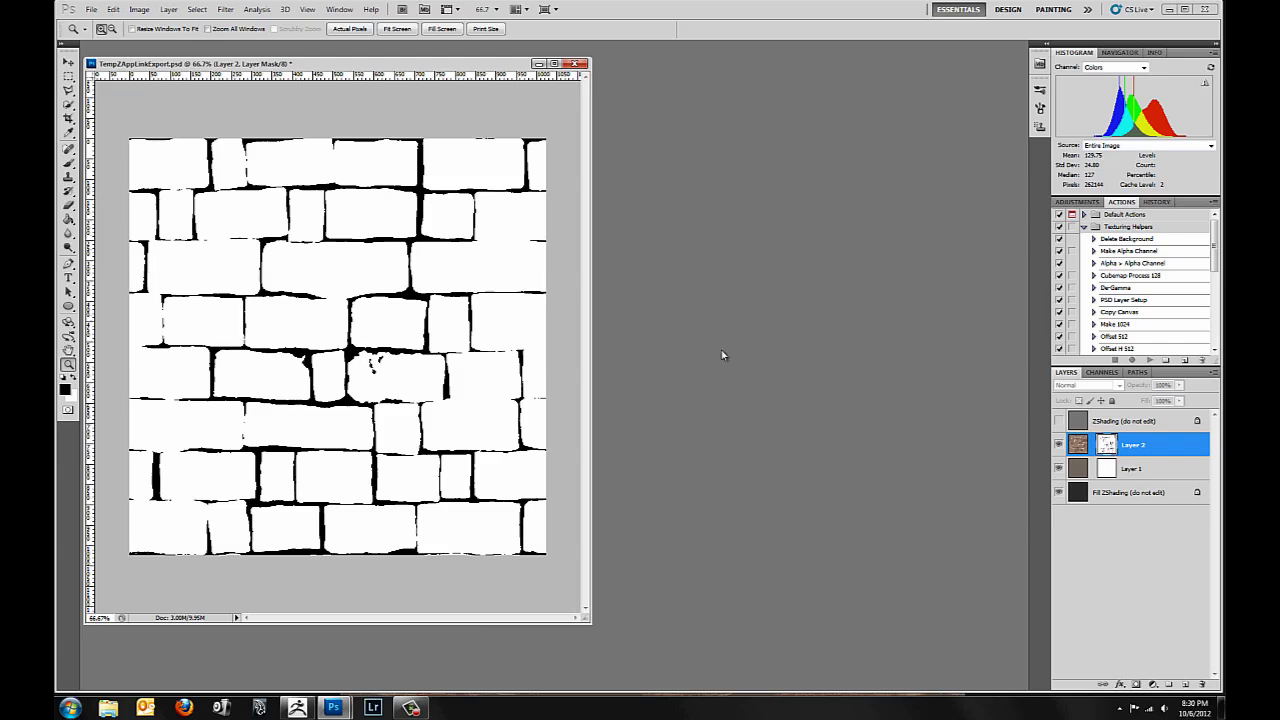
alt+click(1112, 447)
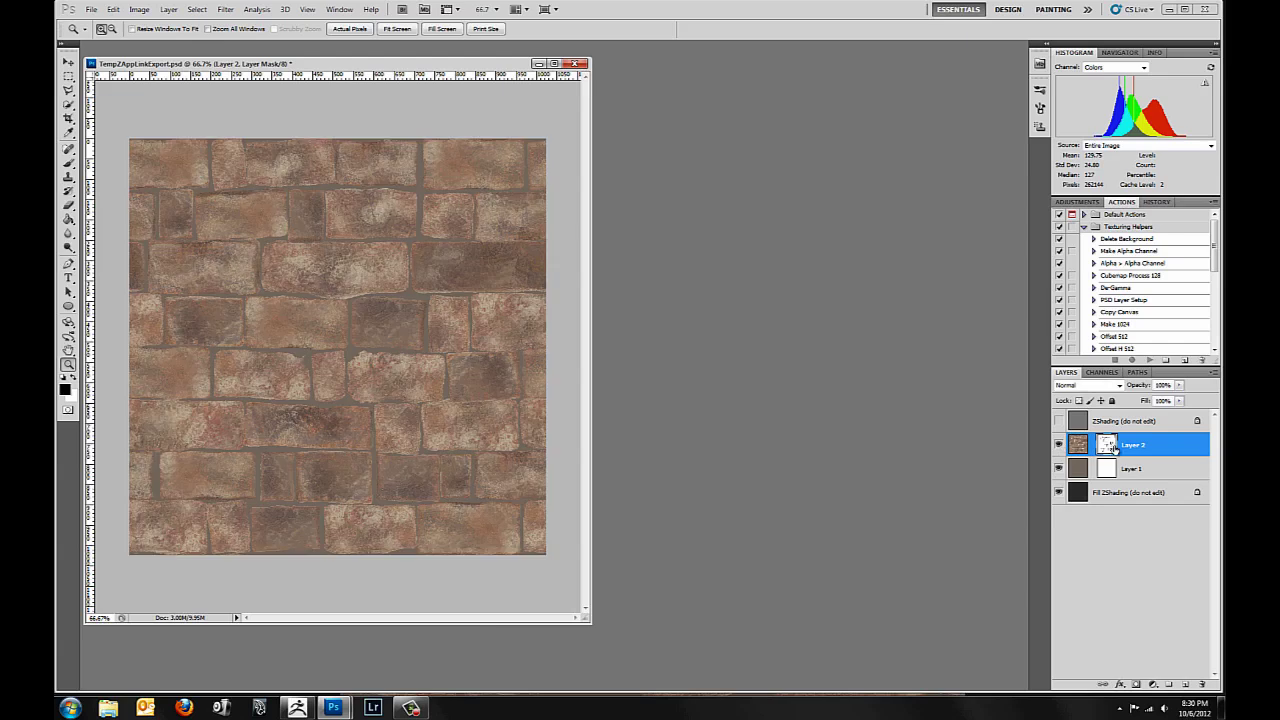
click(1078, 444)
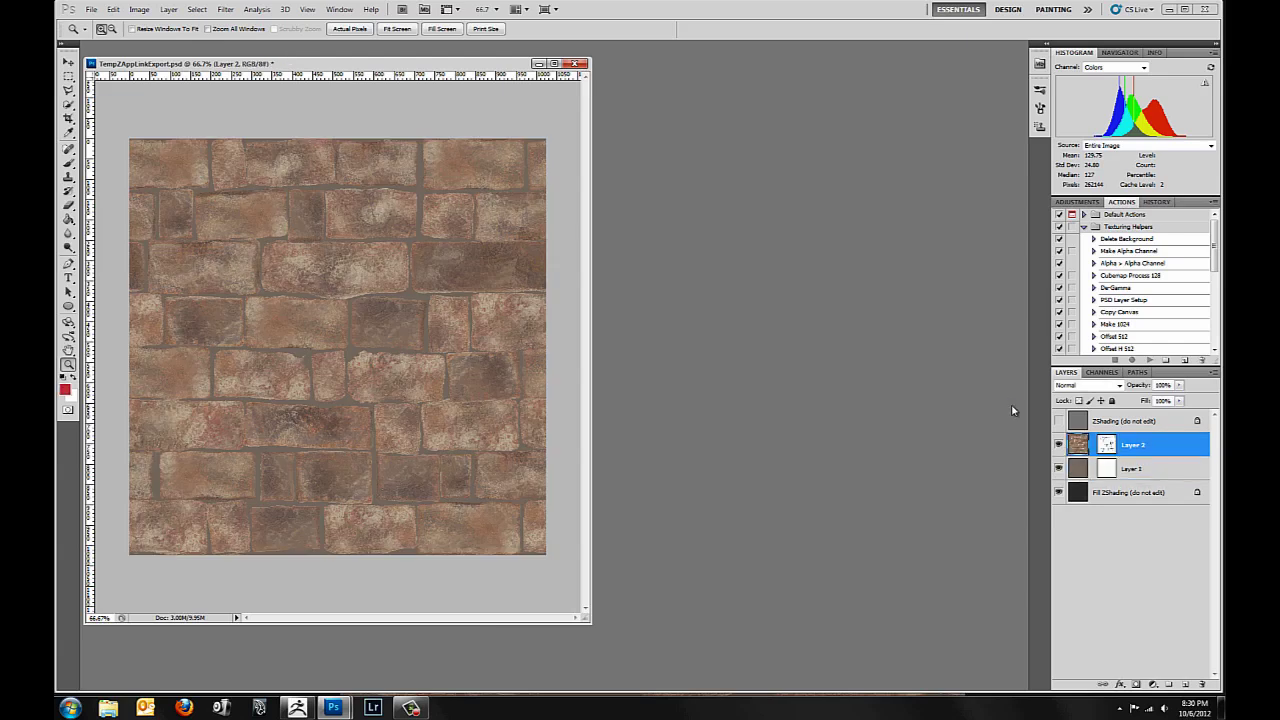
key(ctrl+n)
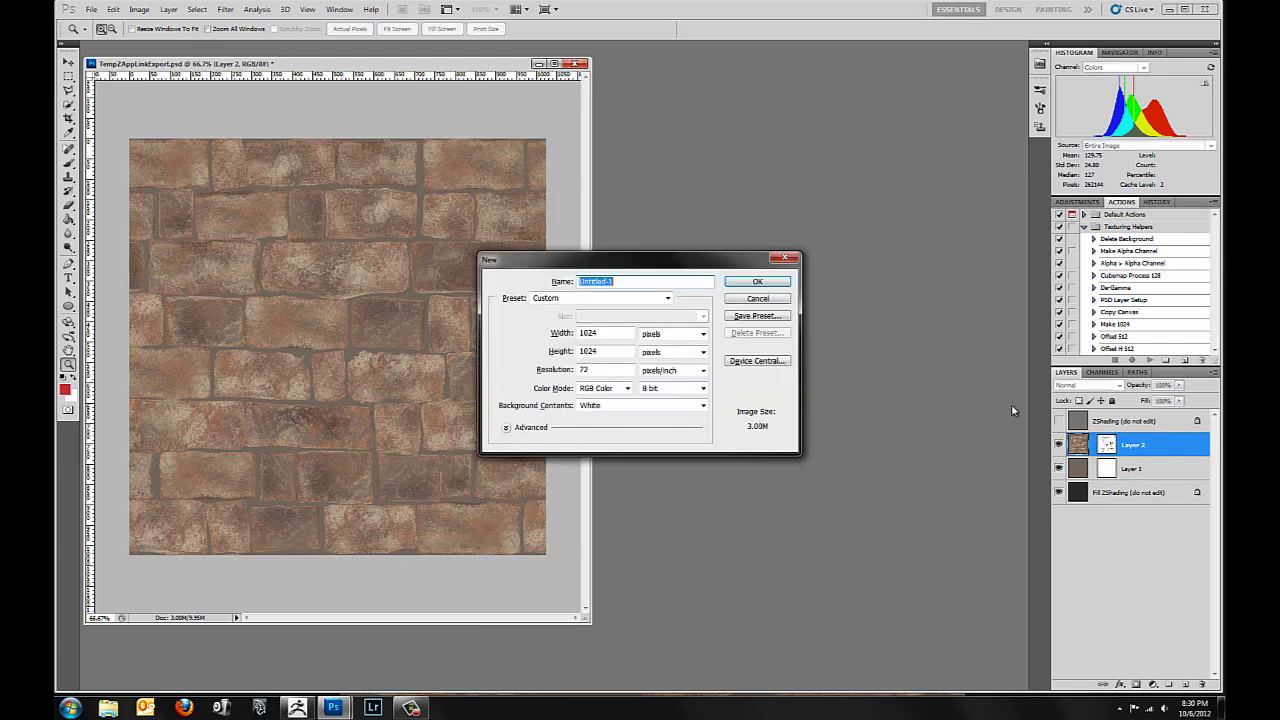
Step: Create the 1024×1024 Untitled-1 document, arrange its window, and zoom it to 100%
click(758, 283)
drag(658, 138, 820, 62)
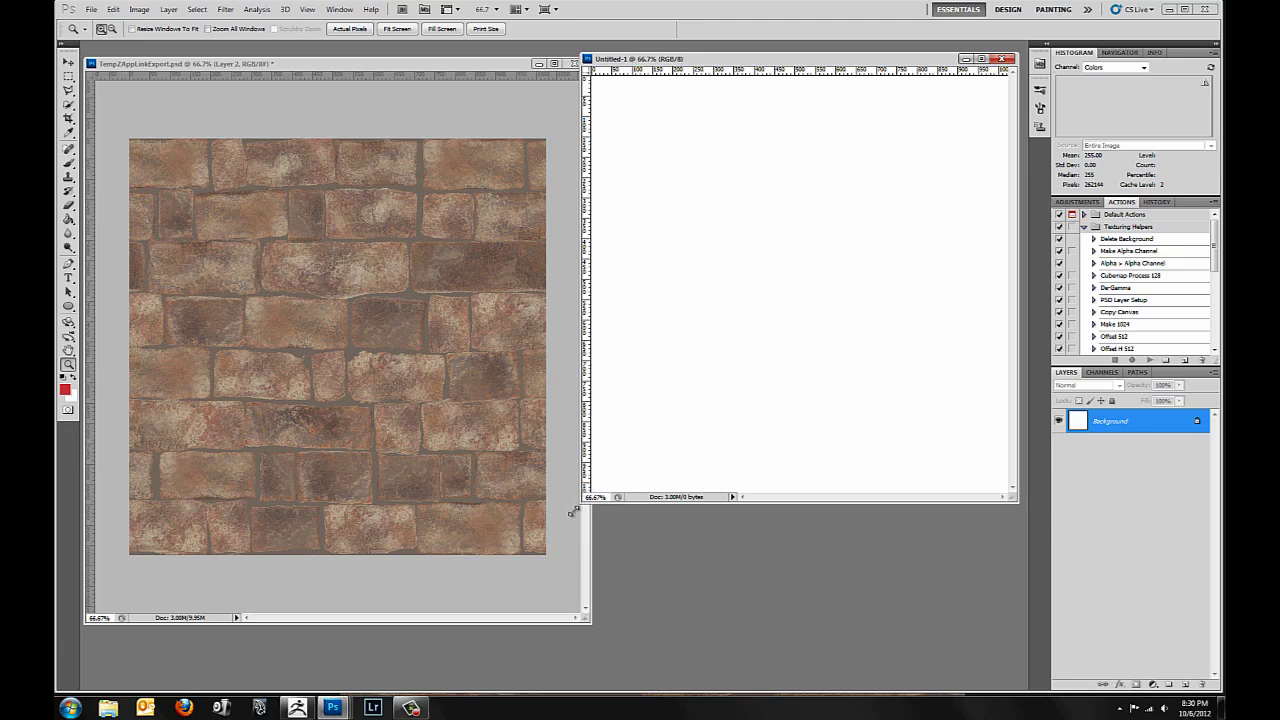
drag(574, 512, 460, 674)
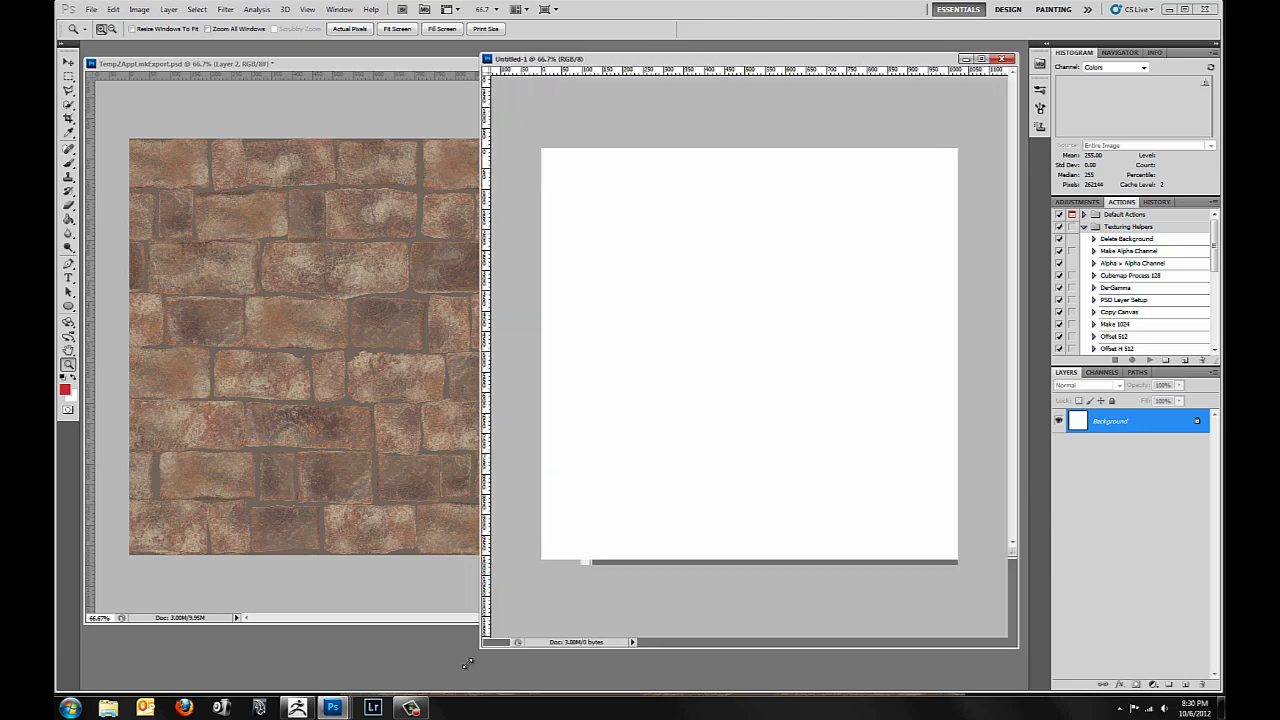
click(723, 367)
Step: Copy the masked brick Layer 2 into Untitled-1, deleting the extra duplicate
click(370, 66)
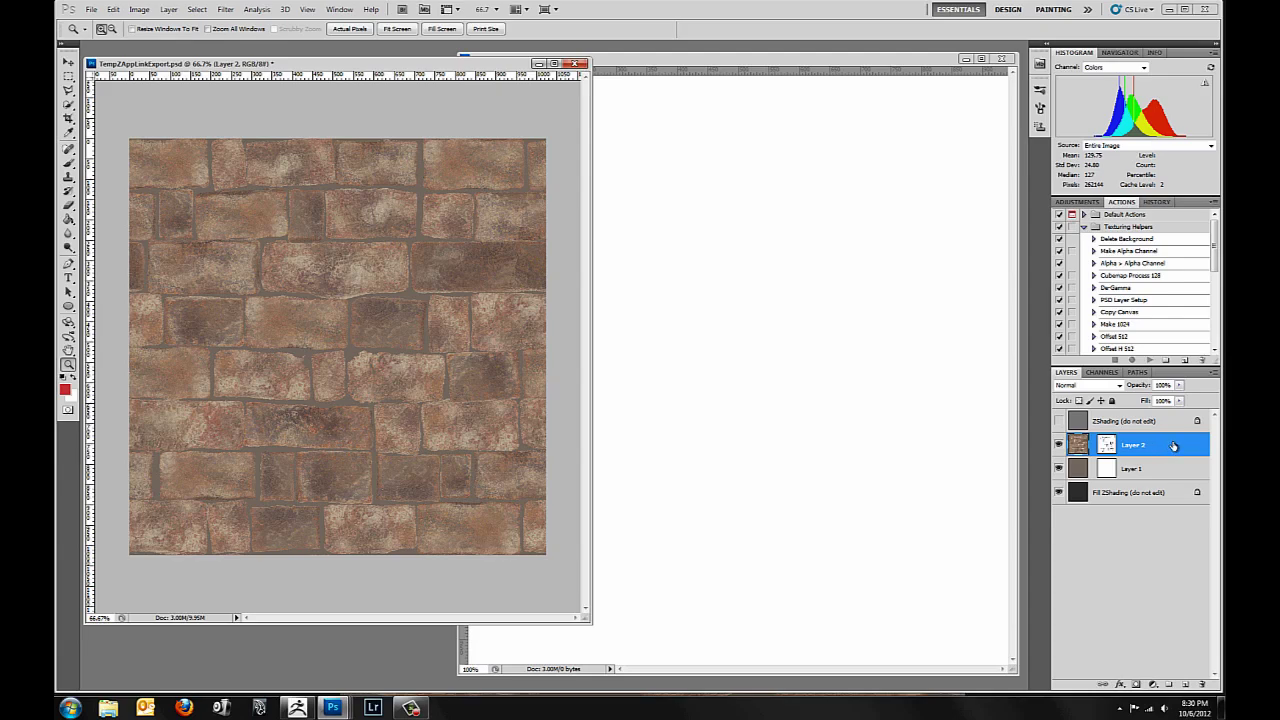
drag(1174, 446, 790, 322)
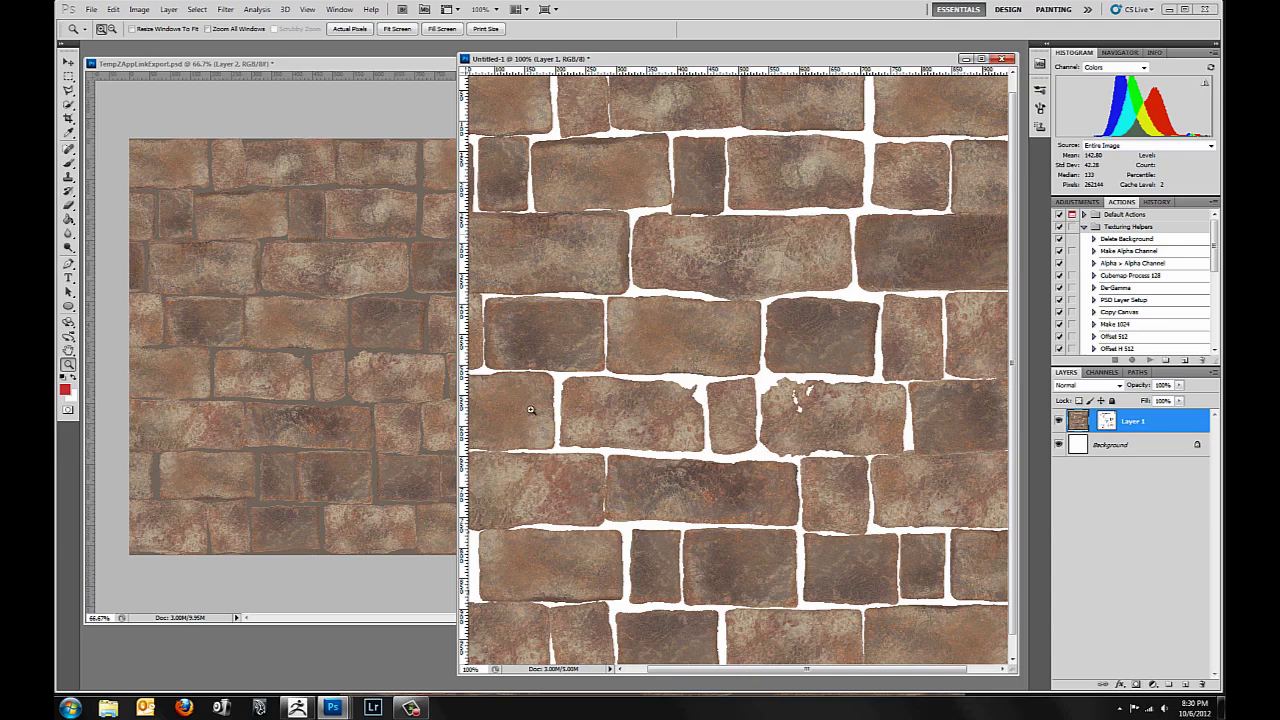
click(406, 66)
drag(1180, 446, 880, 147)
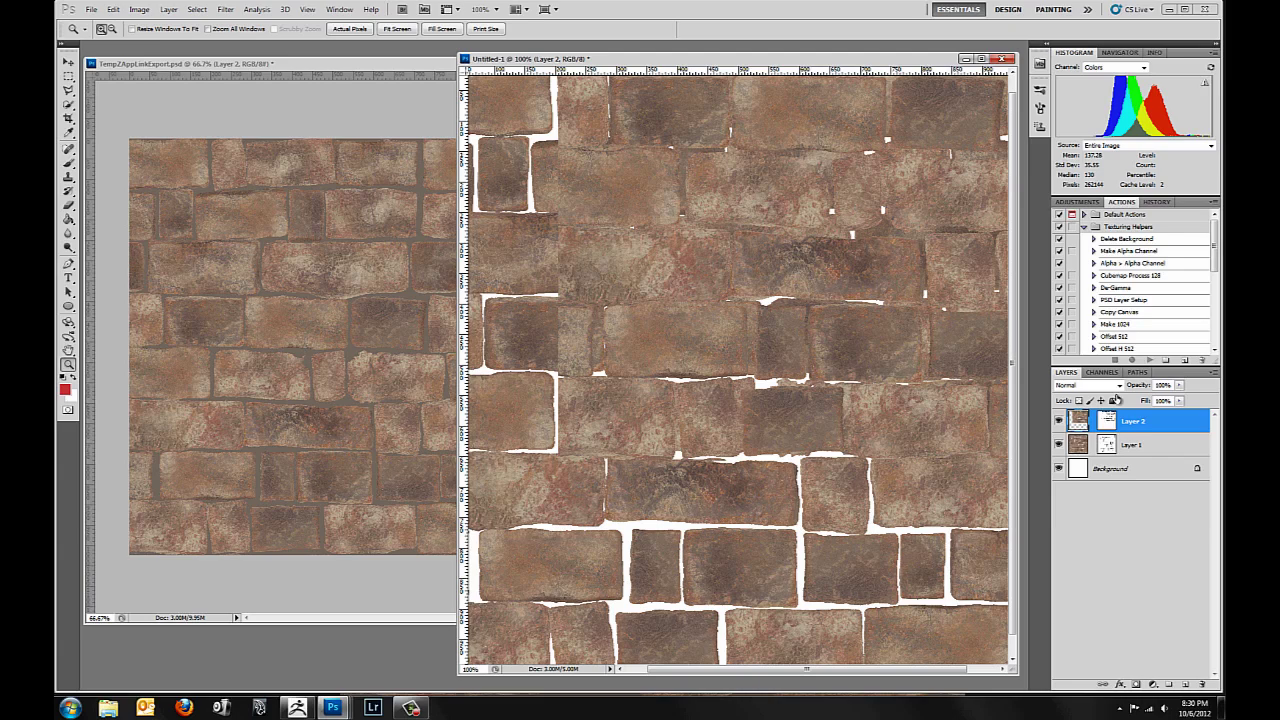
drag(1182, 437, 1203, 683)
Step: Copy the flat grout-colour Layer 1 into Untitled-1 and place it beneath the bricks
click(381, 77)
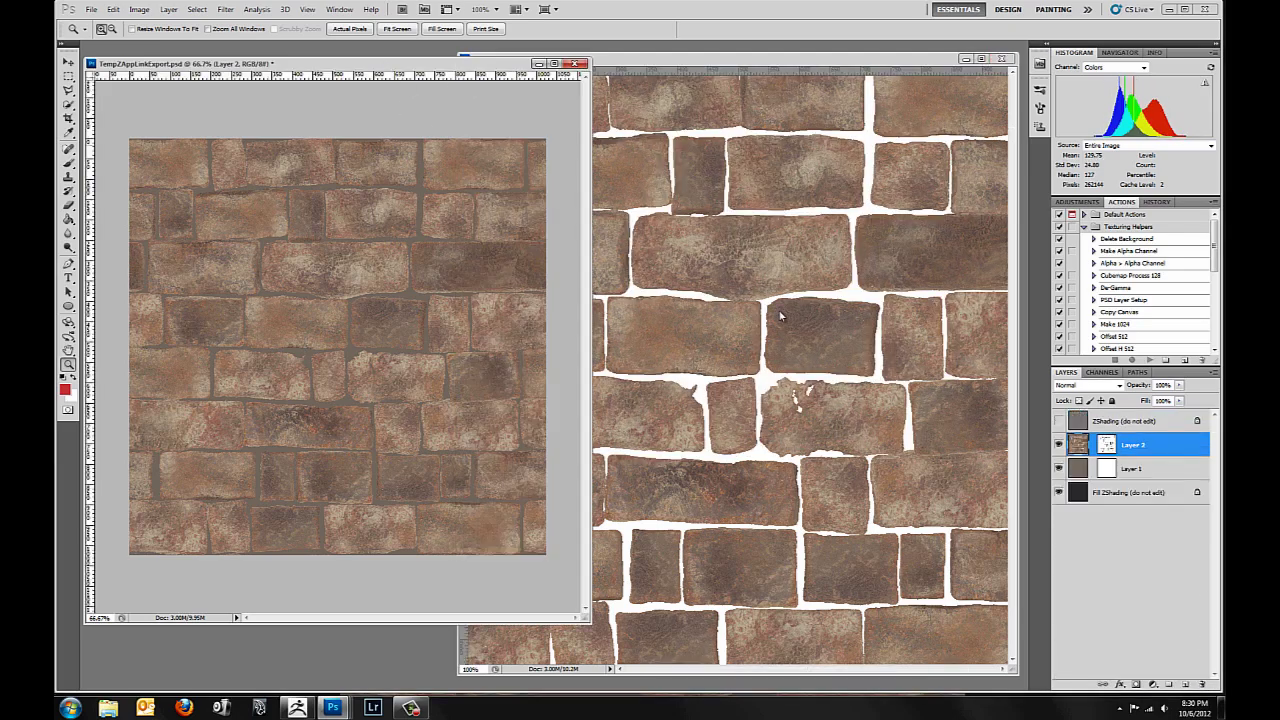
click(1178, 476)
drag(1174, 473, 810, 328)
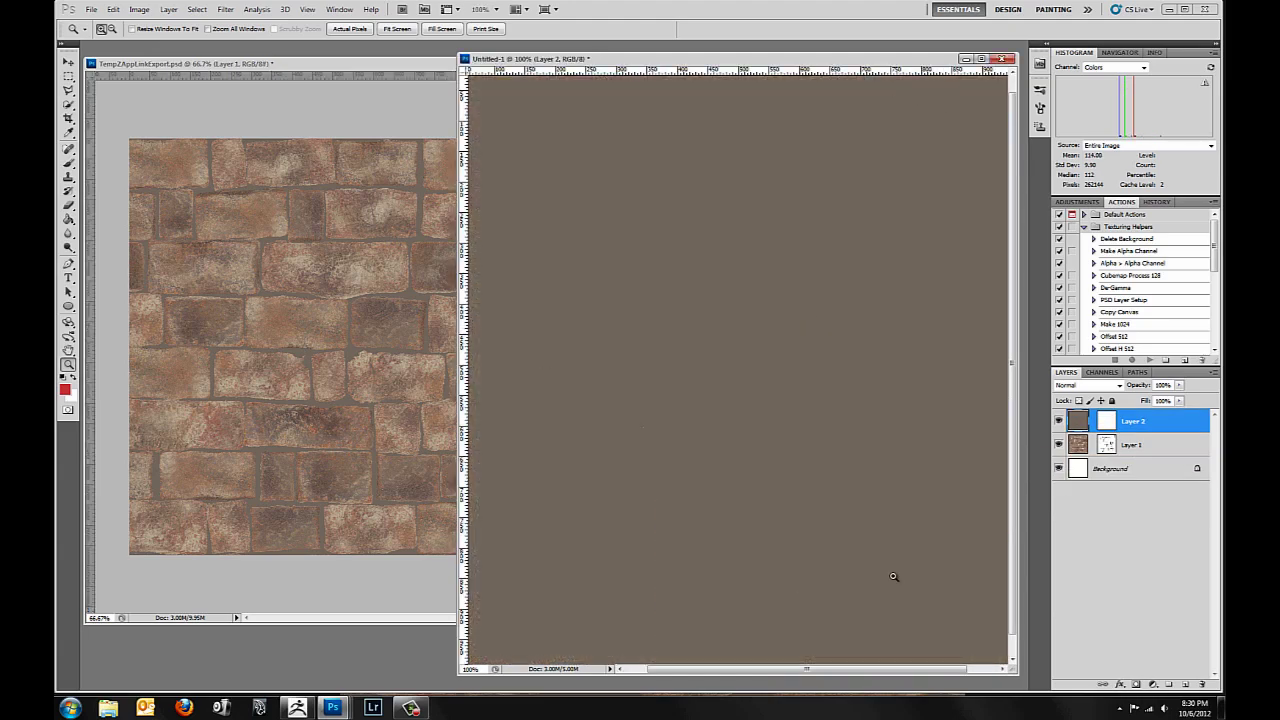
drag(1172, 420, 1162, 454)
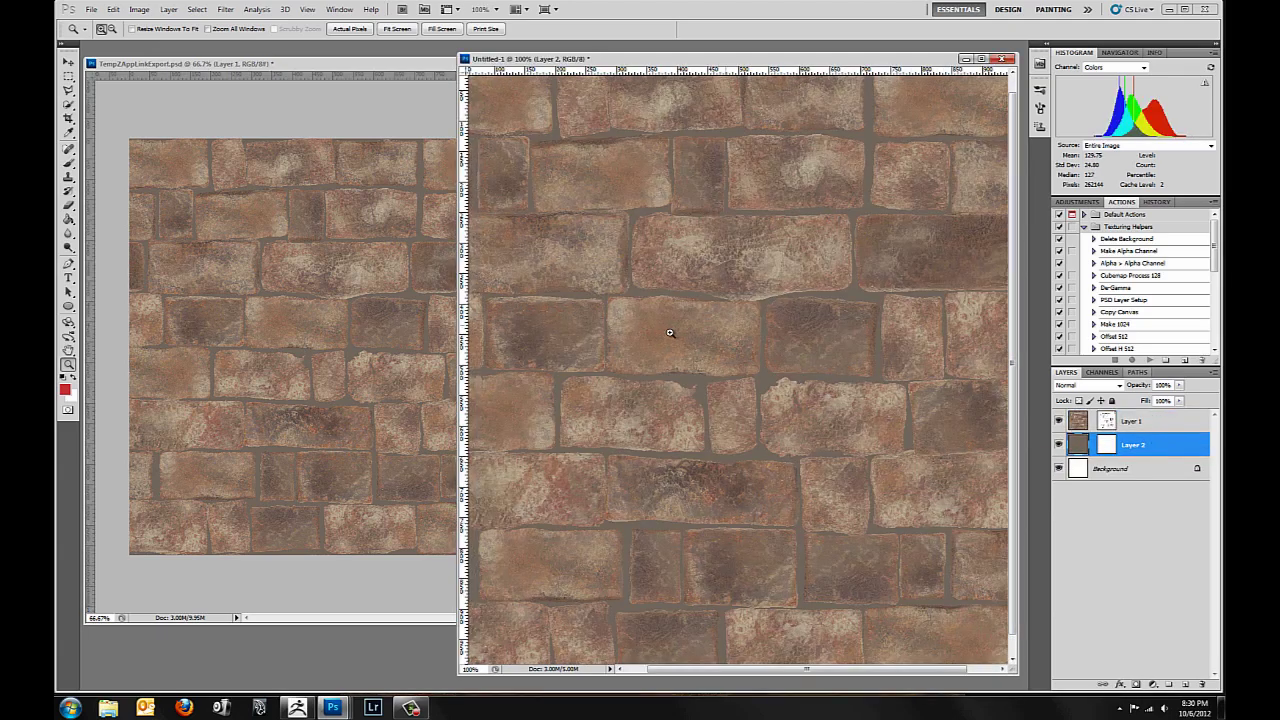
click(407, 67)
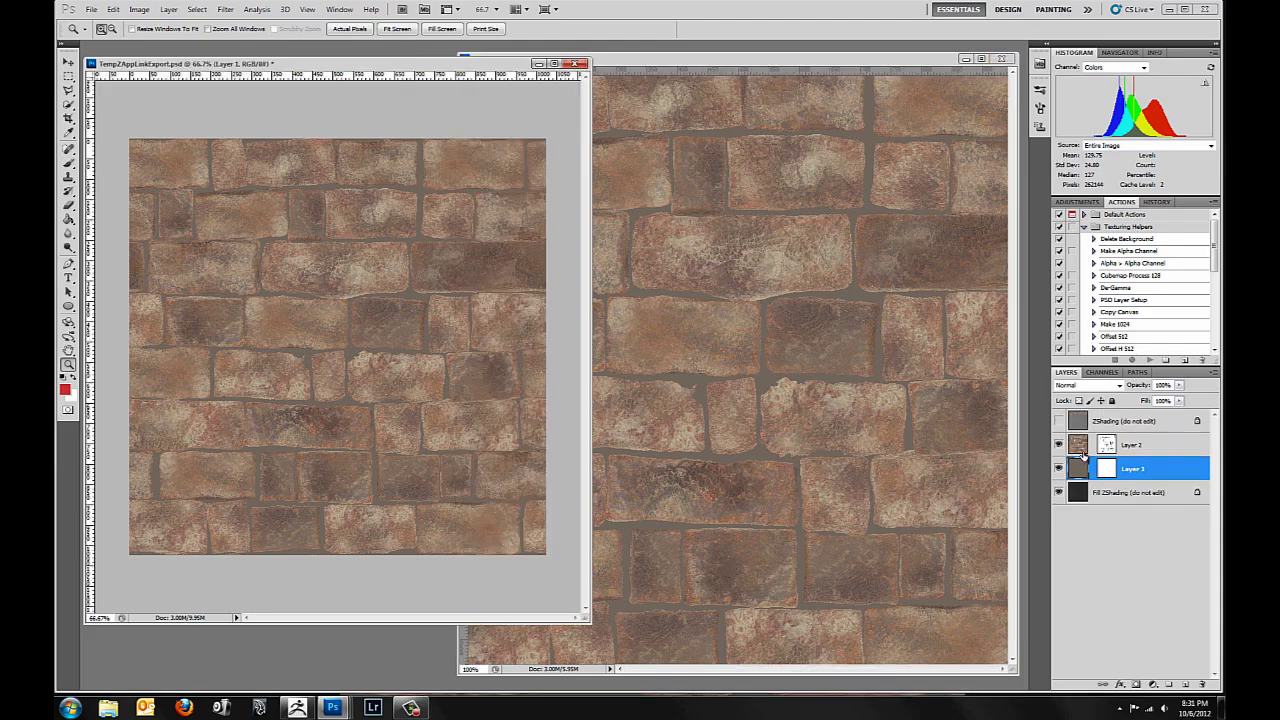
Step: Copy the Comp Z Depth channel into Untitled-1 as a layer named 'height'
click(1102, 372)
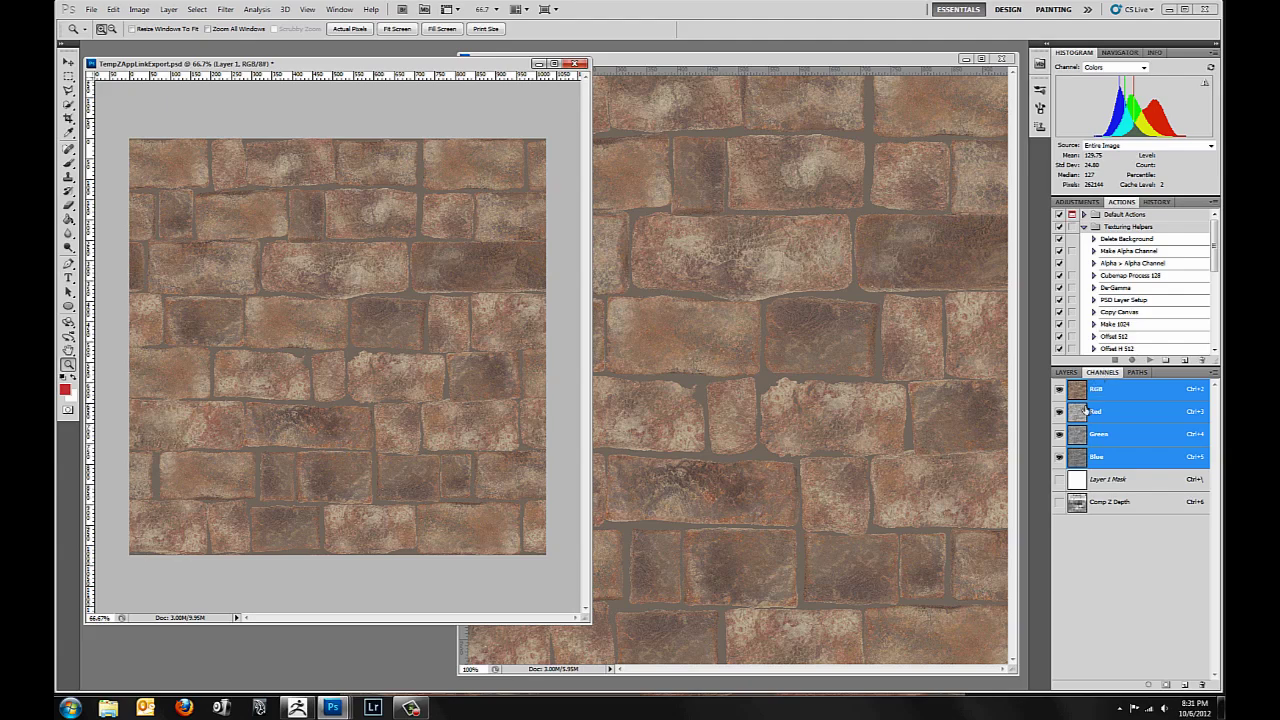
click(1077, 503)
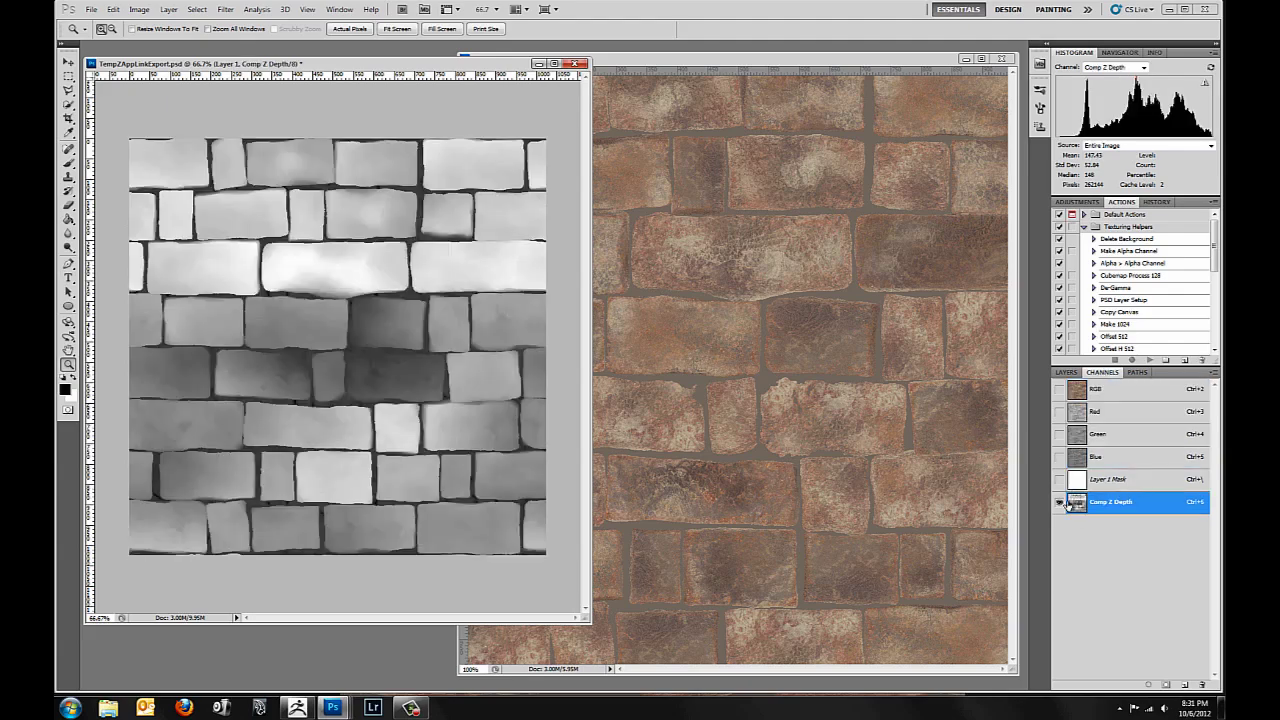
click(1061, 504)
key(ctrl+a)
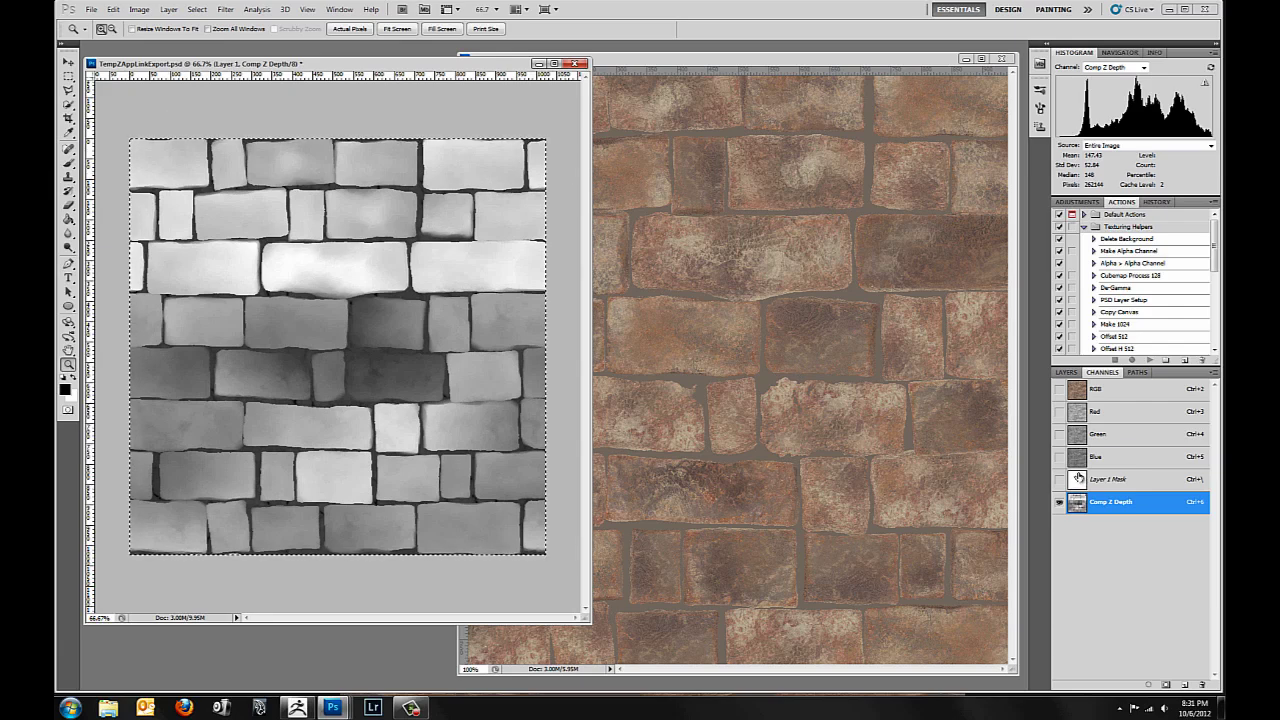
click(958, 325)
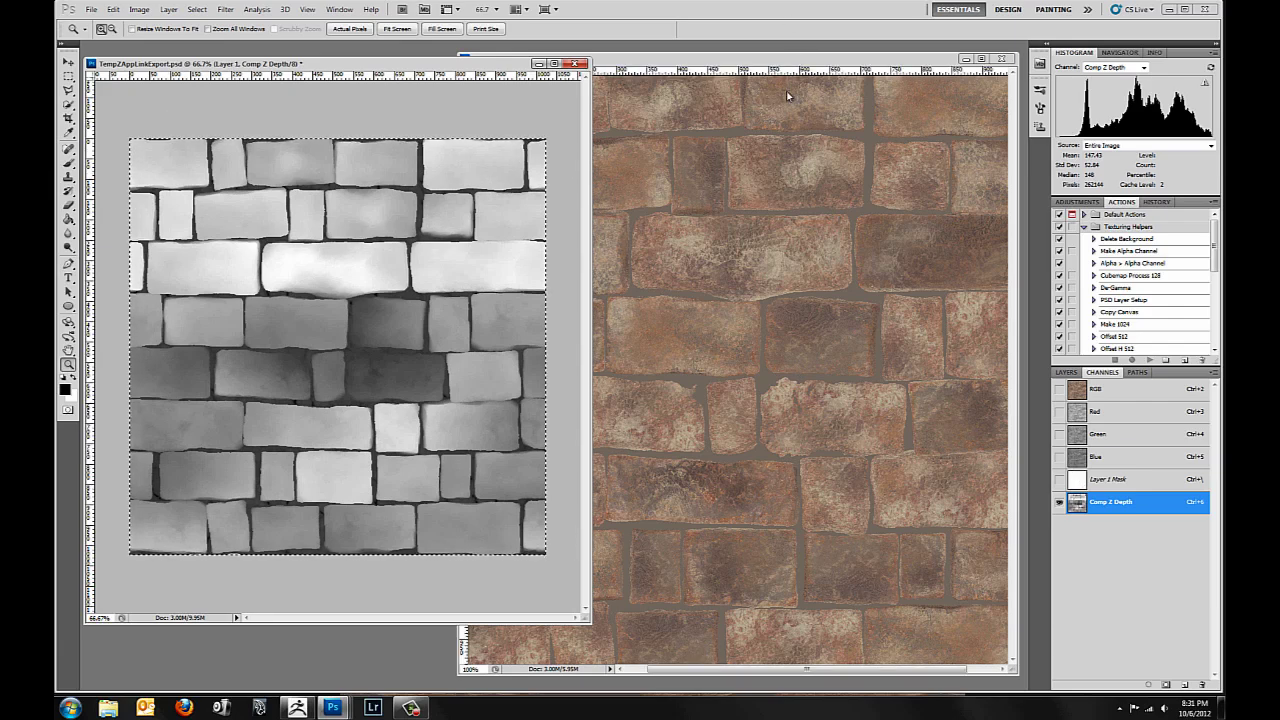
click(1066, 372)
key(ctrl+v)
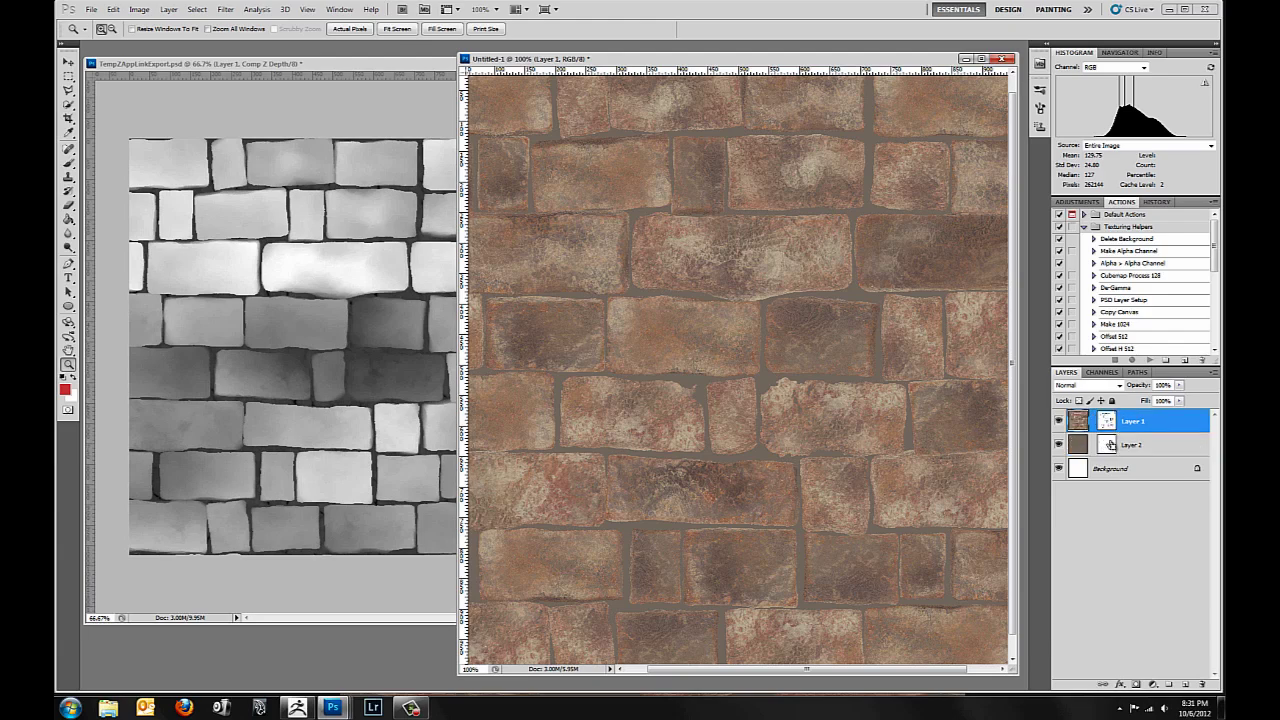
double_click(1105, 421)
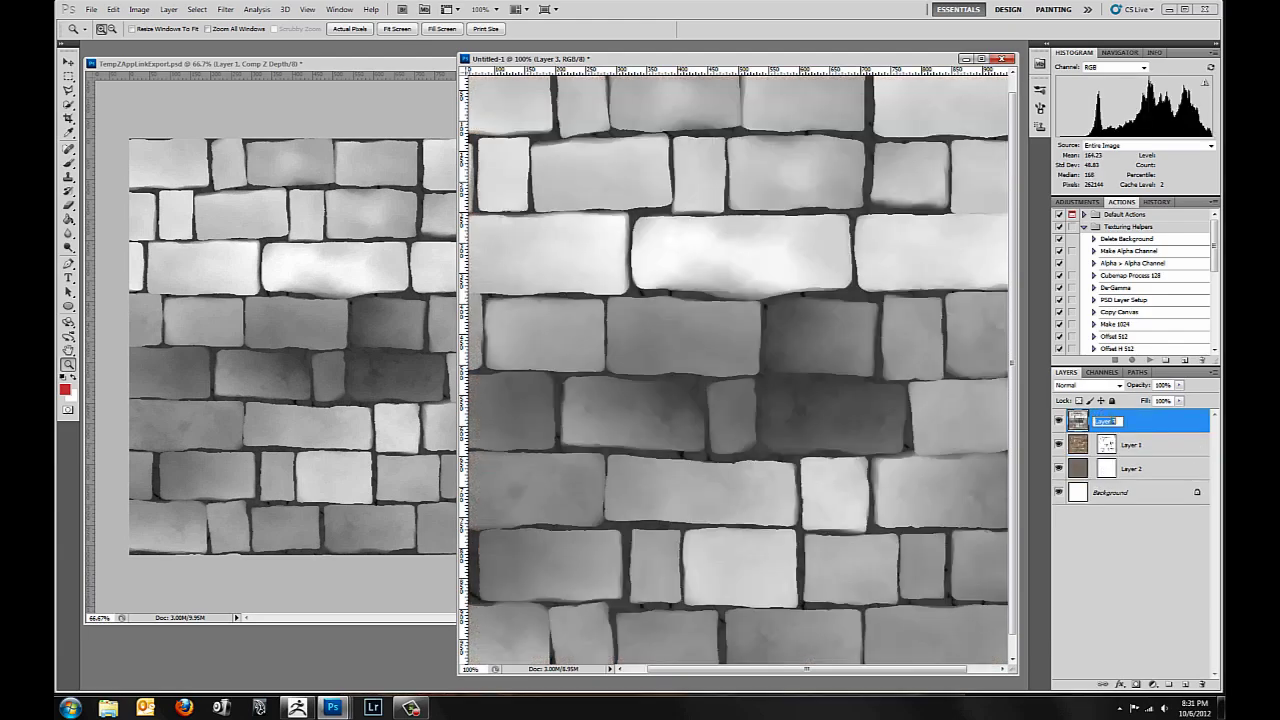
text(height)
key(Return)
Step: Put the height layer in a group named 'height' and hide that group
key(ctrl+g)
double_click(1111, 434)
key(ctrl+c)
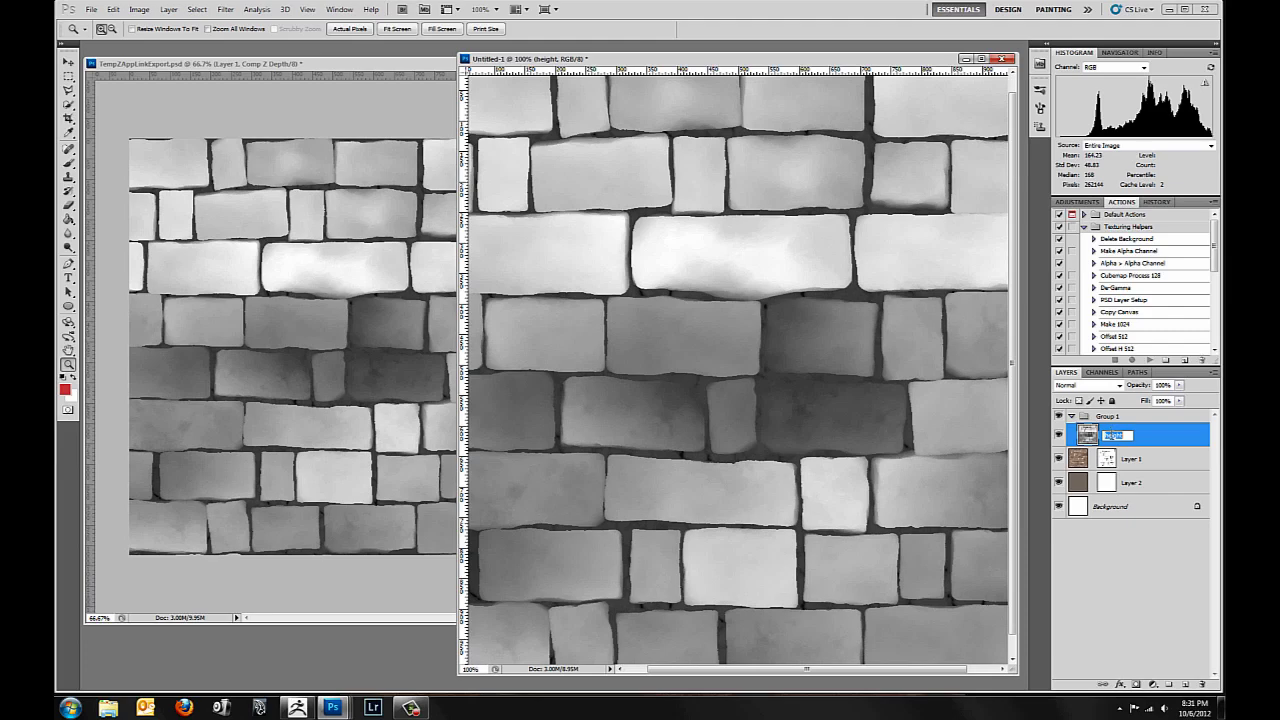
double_click(1108, 416)
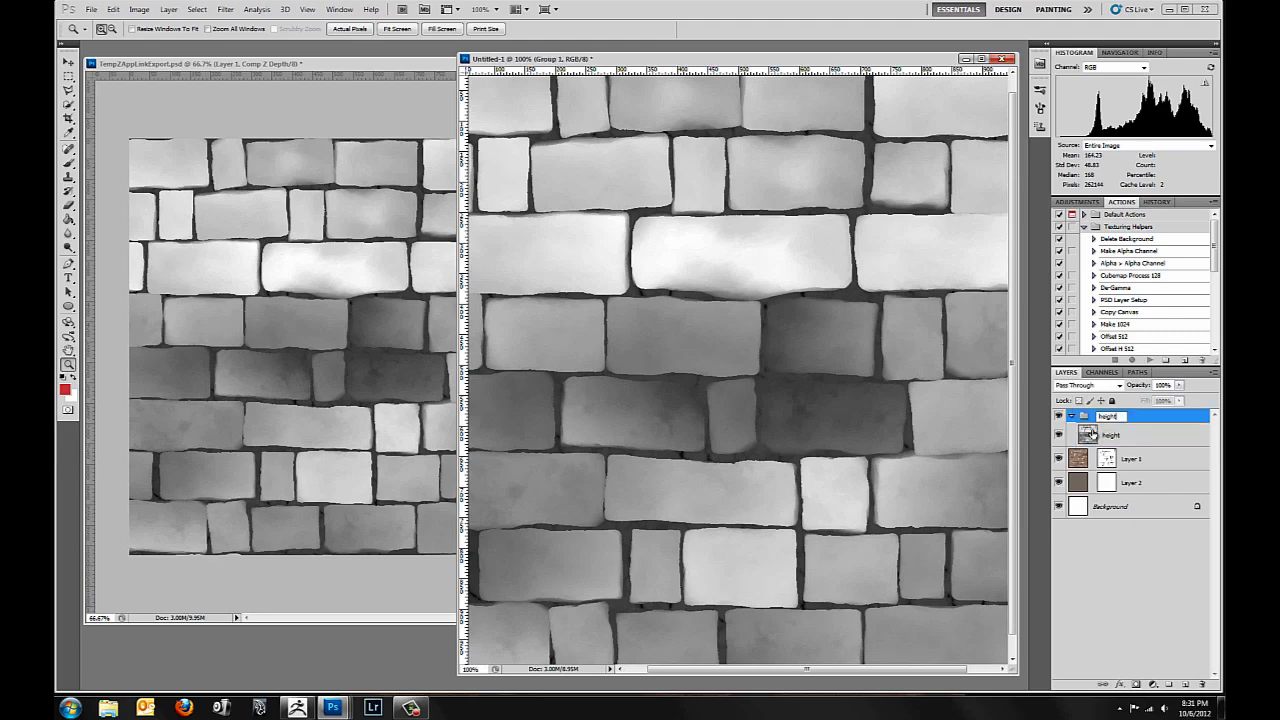
key(ctrl+v)
key(Return)
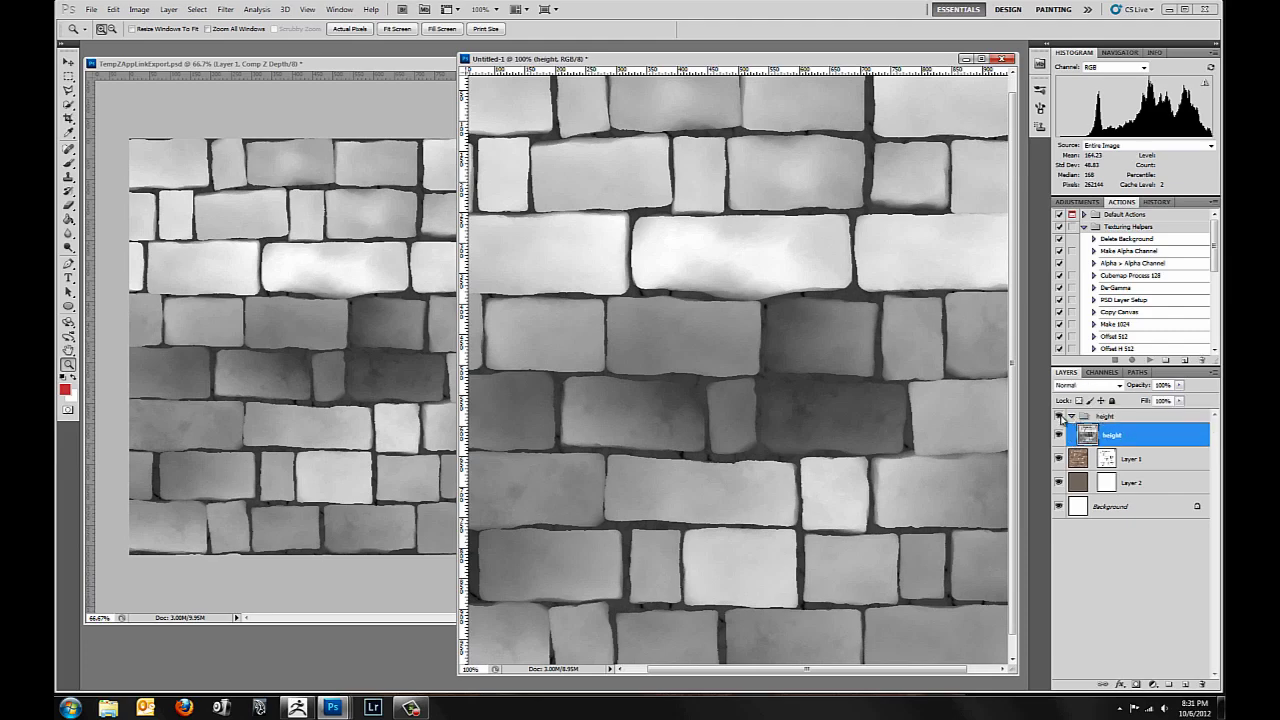
click(1060, 416)
Step: Group Layer 1 and Layer 2 into a group named 'color'
click(1078, 458)
shift+click(1080, 482)
key(ctrl+g)
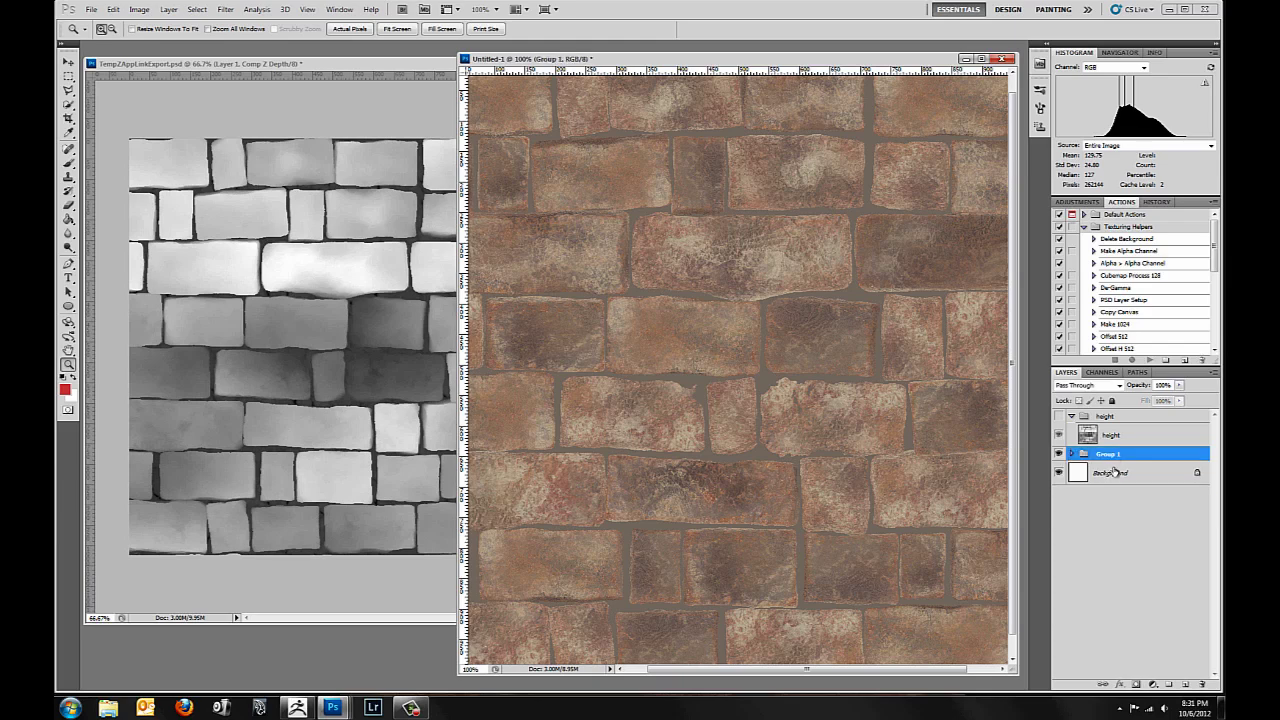
double_click(1110, 455)
text(color)
key(Return)
click(1073, 454)
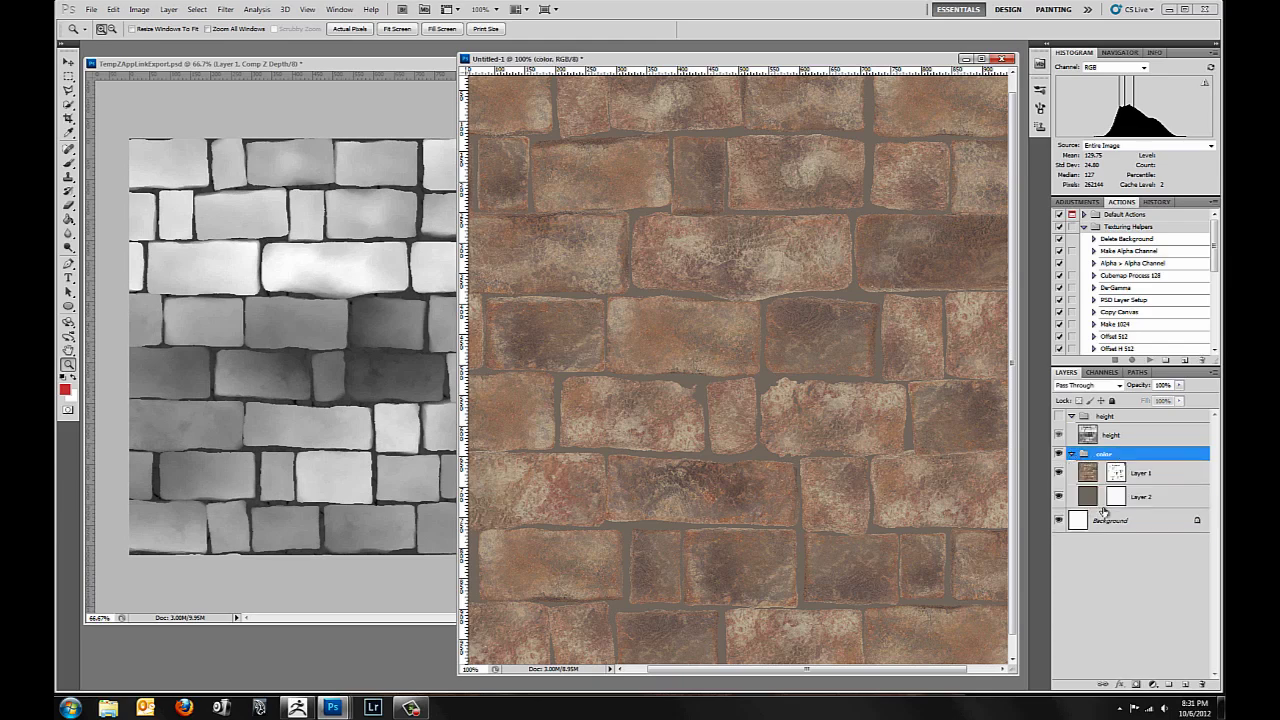
click(1150, 526)
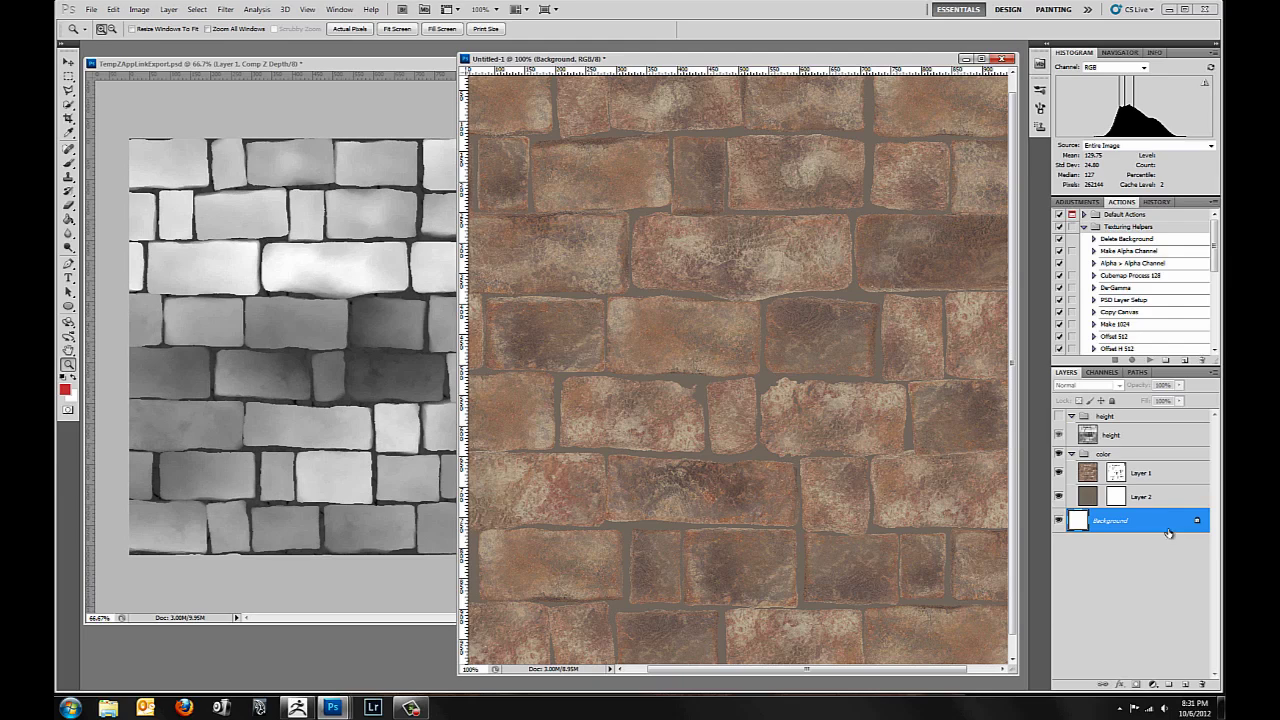
click(152, 62)
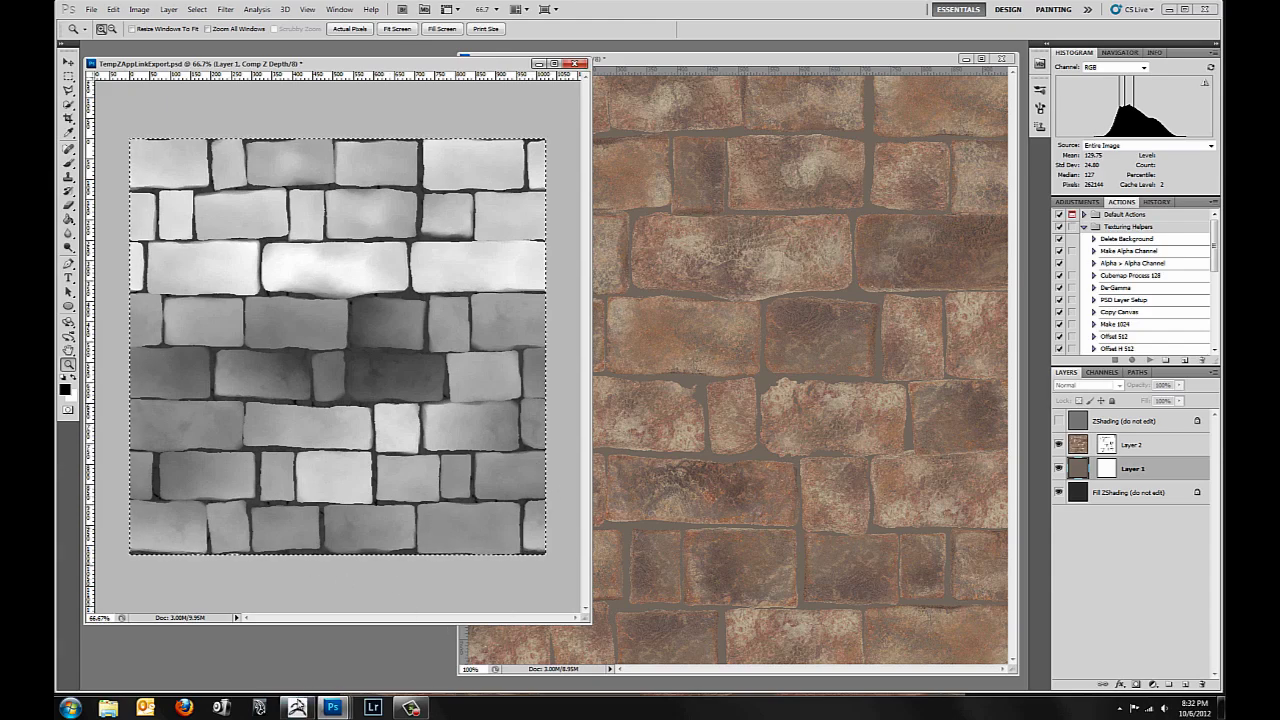
Step: Return to ZBrush, accept the unchanged render, and switch rendering from Best to Preview
key(alt+Tab)
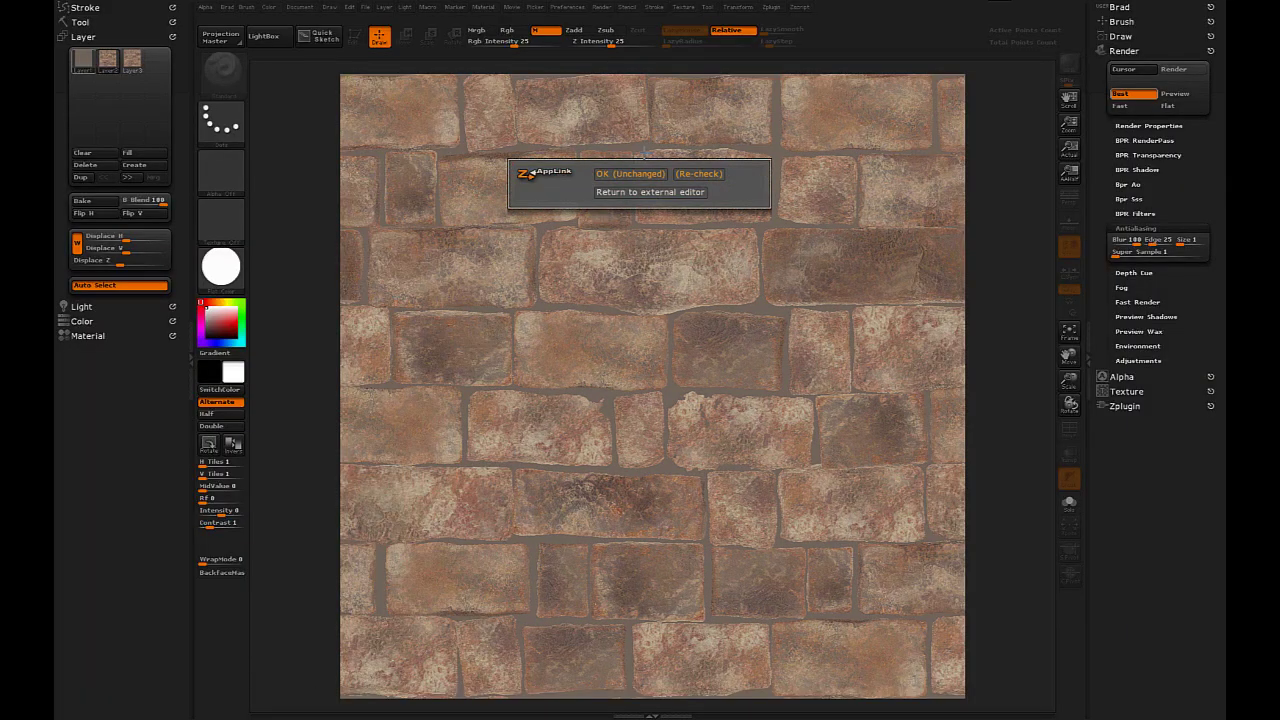
click(630, 174)
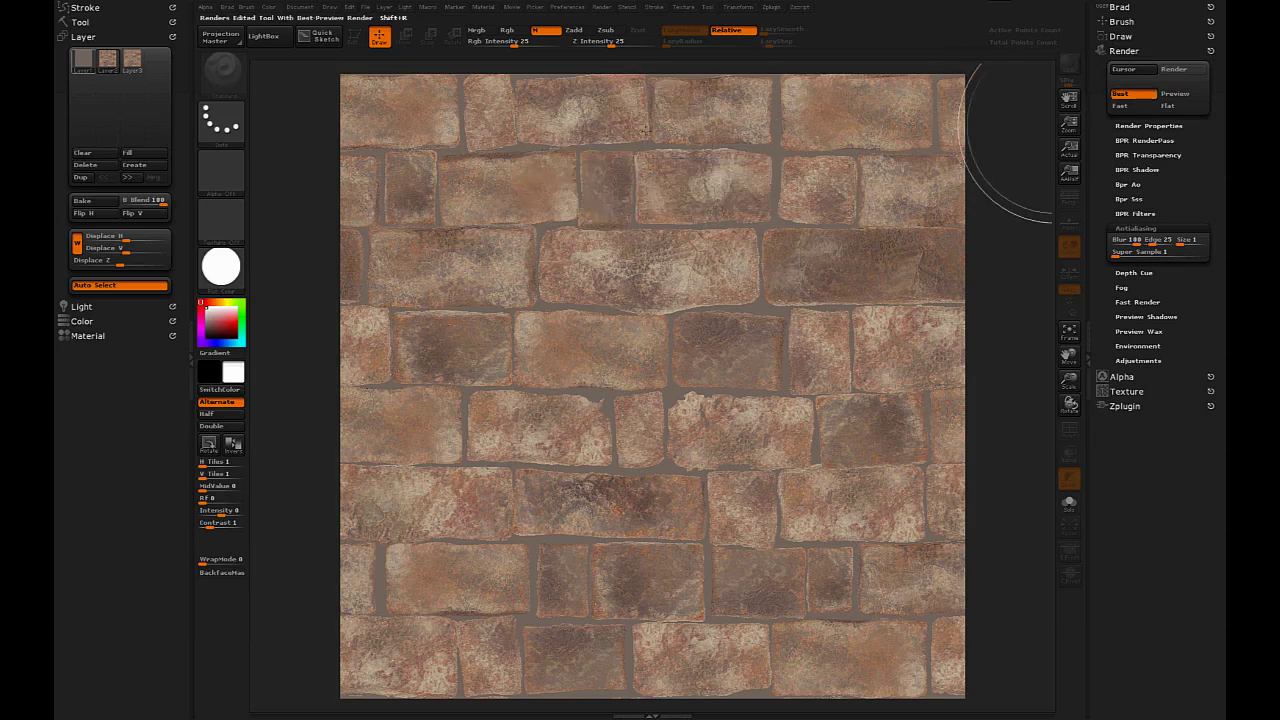
key(space)
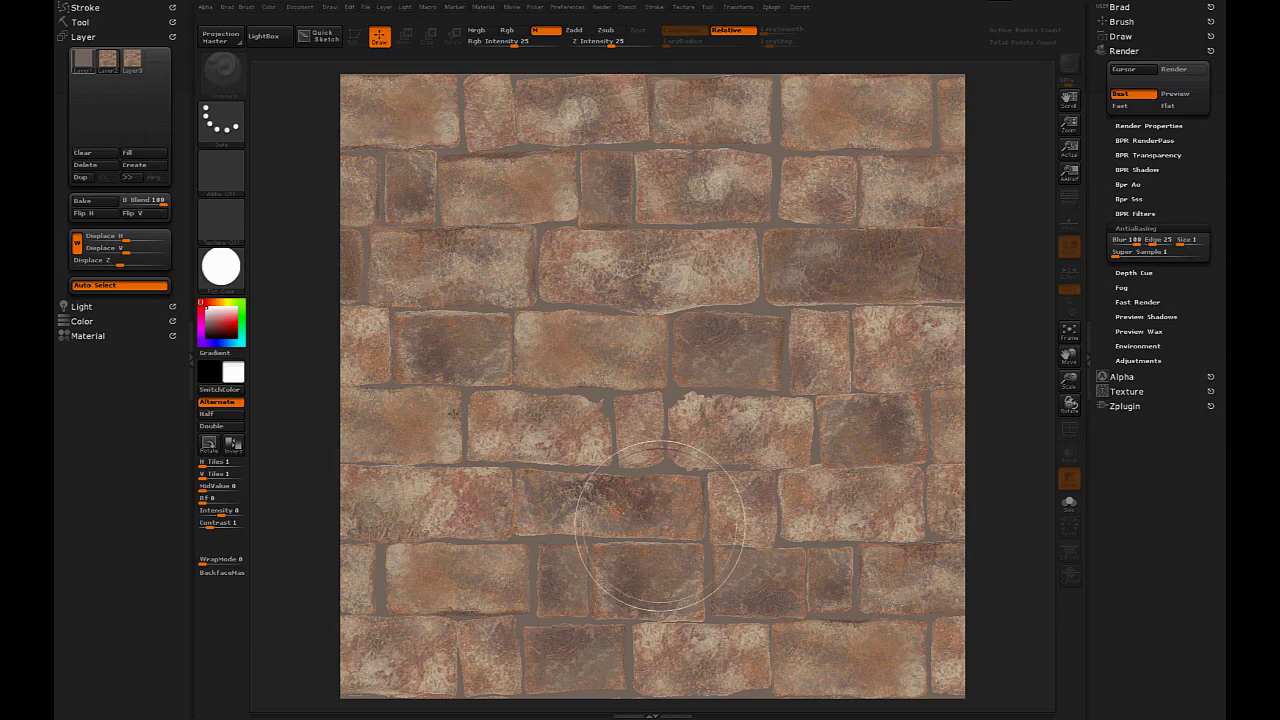
key(ctrl+shift+r)
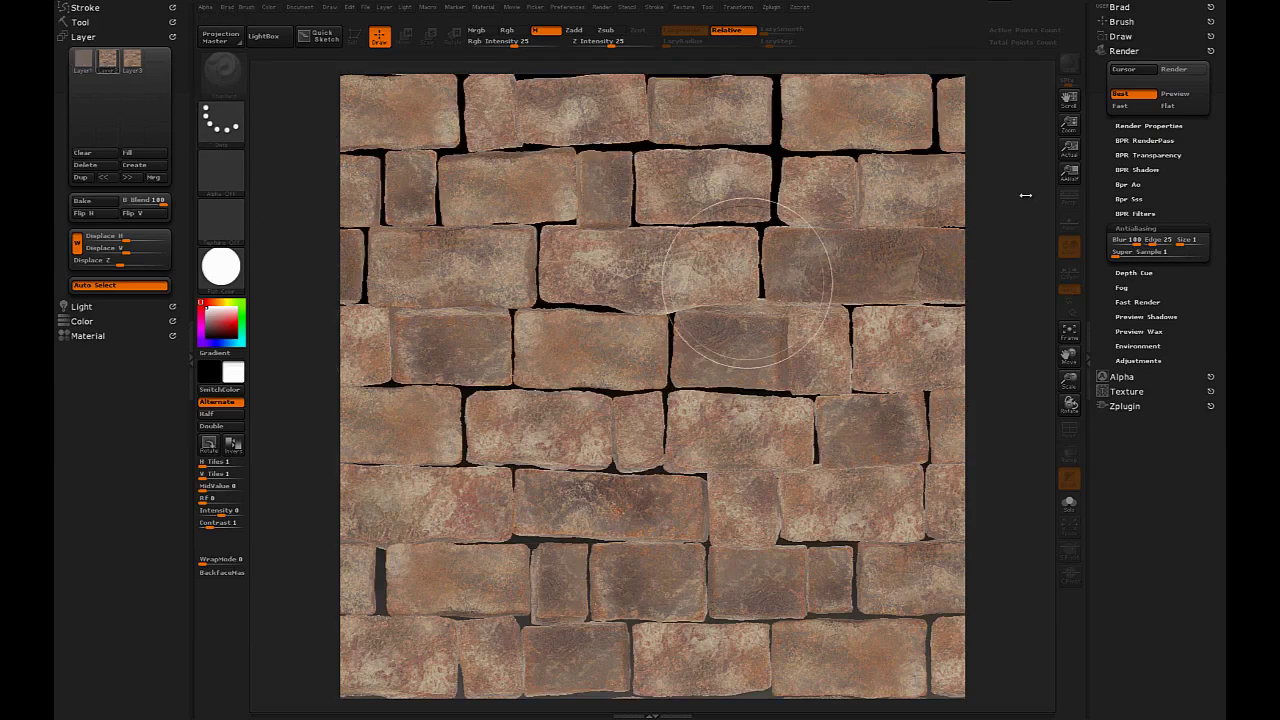
click(1184, 94)
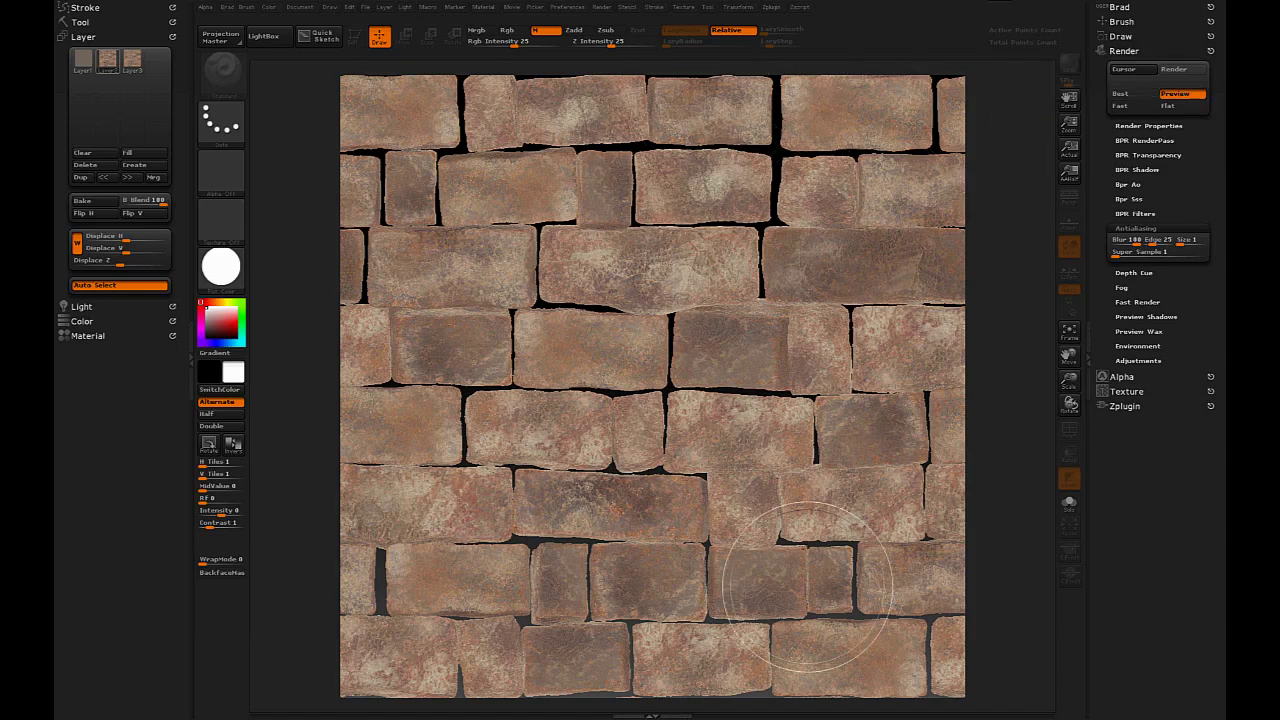
Step: Select Layer 1 and apply BasicMaterial to the canvas
click(115, 67)
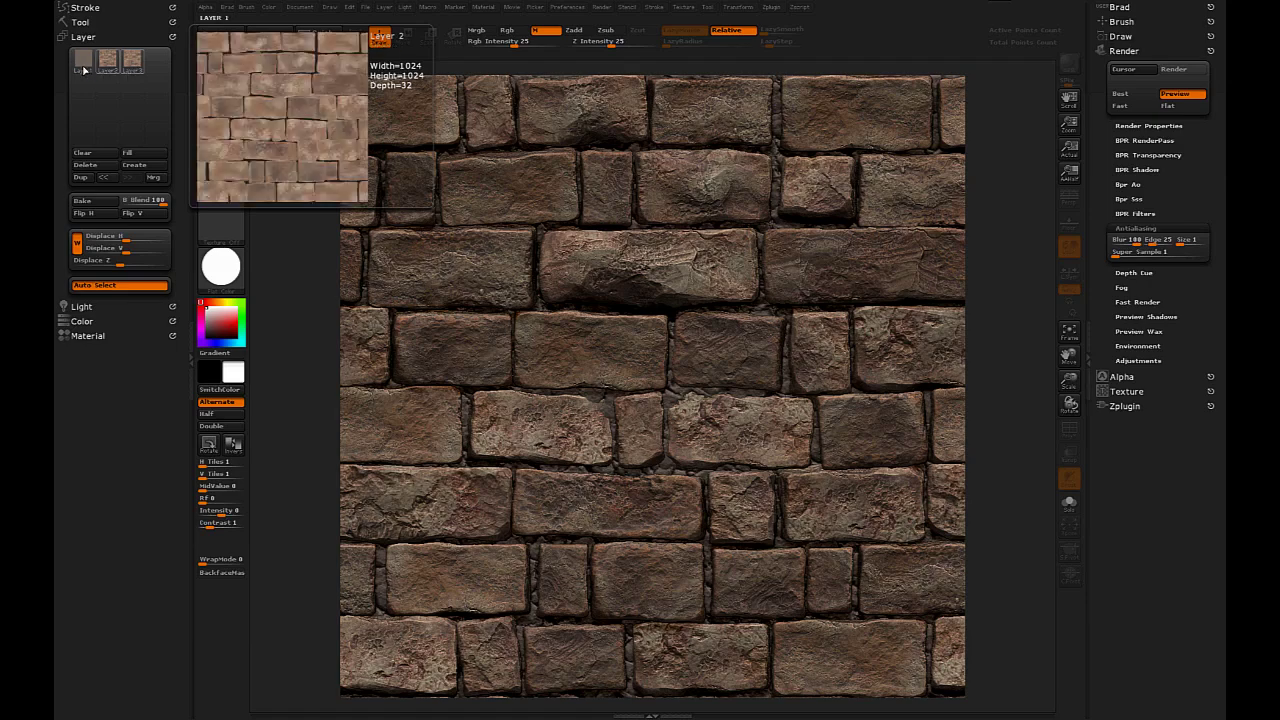
mouse_move(136, 65)
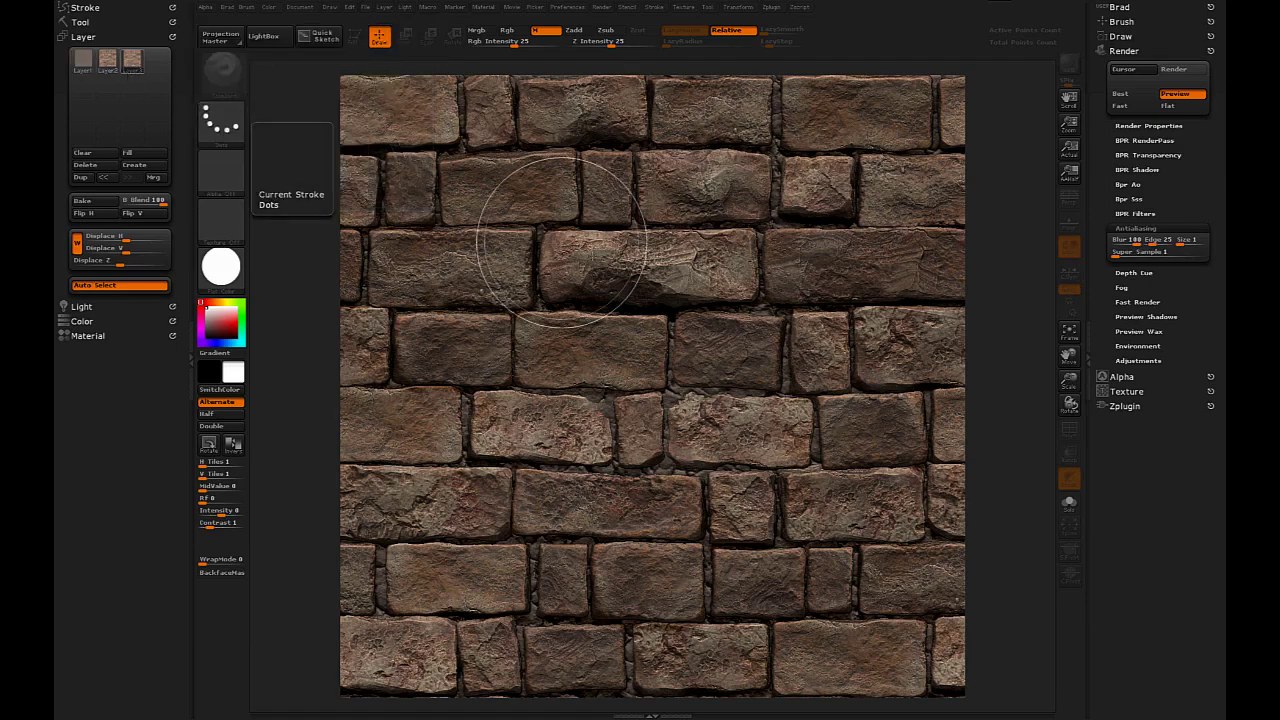
key(space)
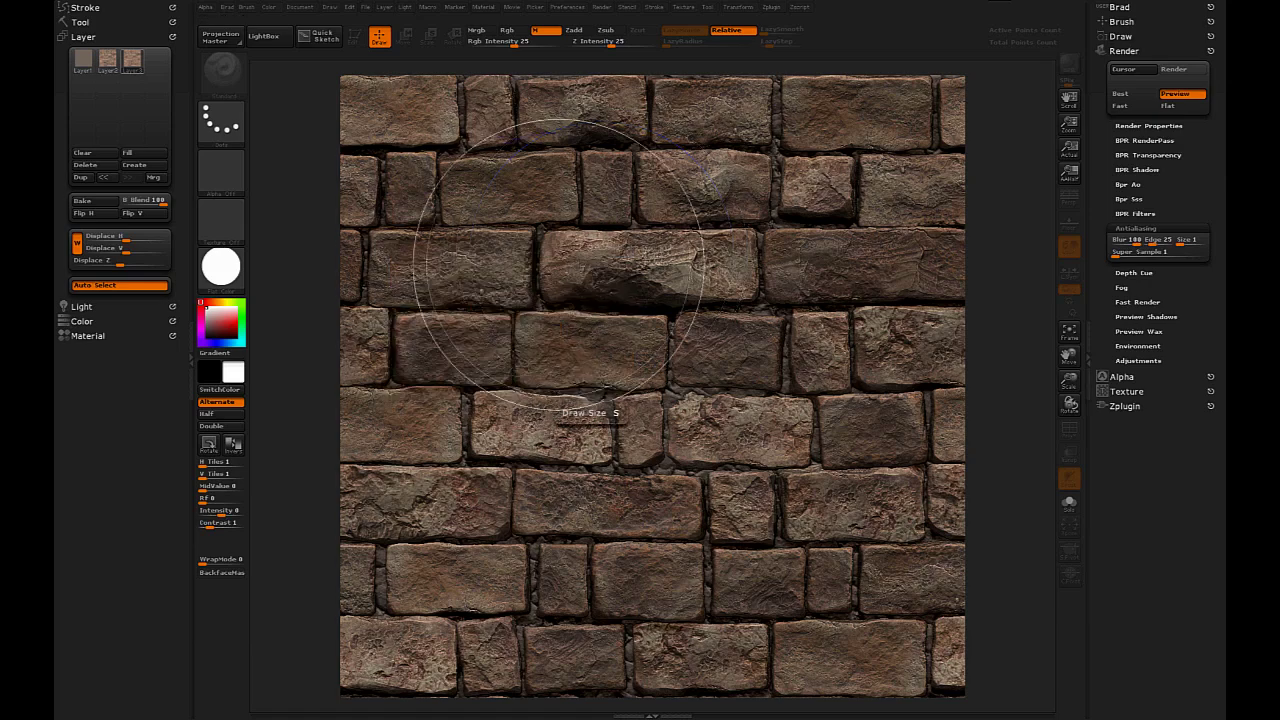
click(221, 265)
click(383, 441)
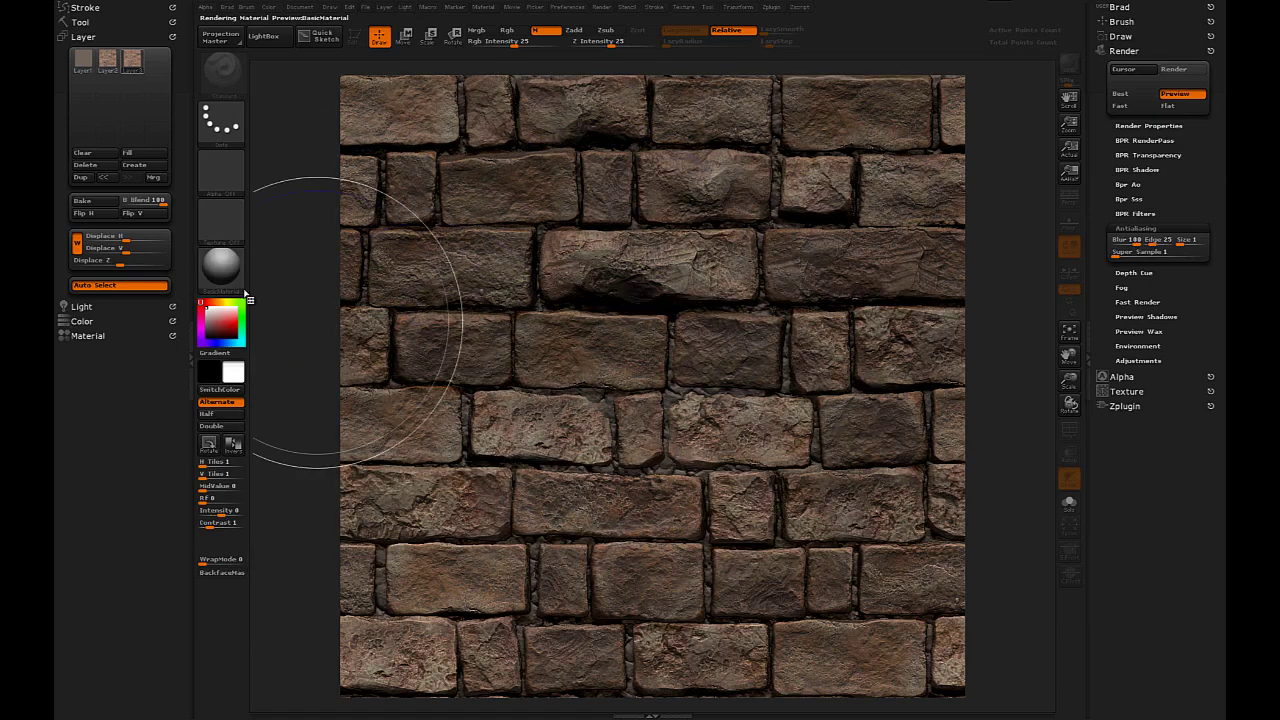
Step: Apply the NormalRGBMat material so the bricks display as a normal map
click(221, 265)
click(478, 465)
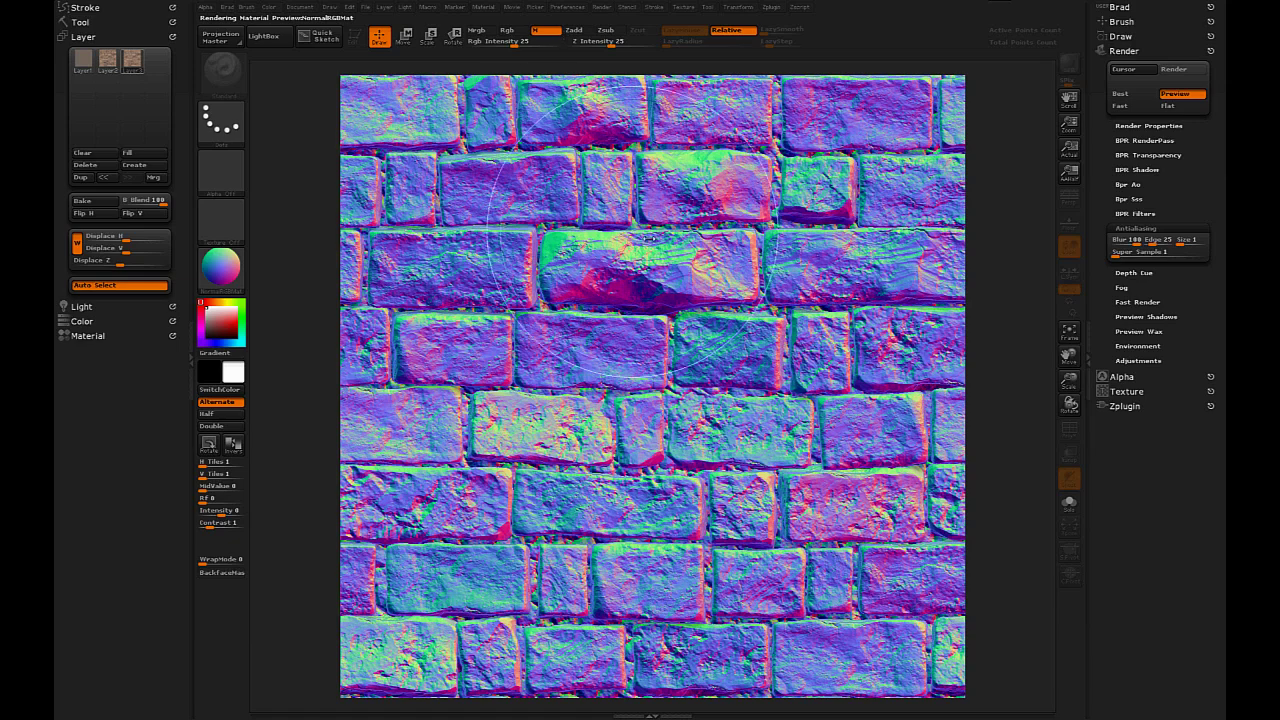
key(space)
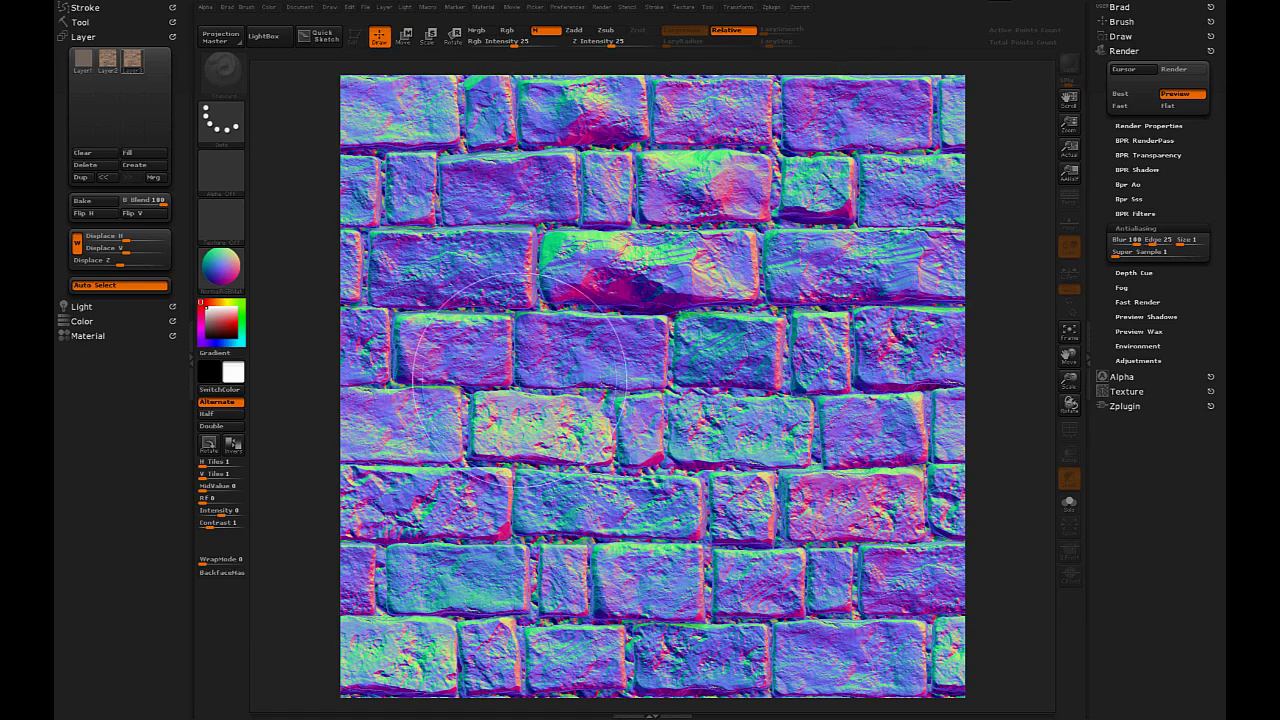
click(221, 276)
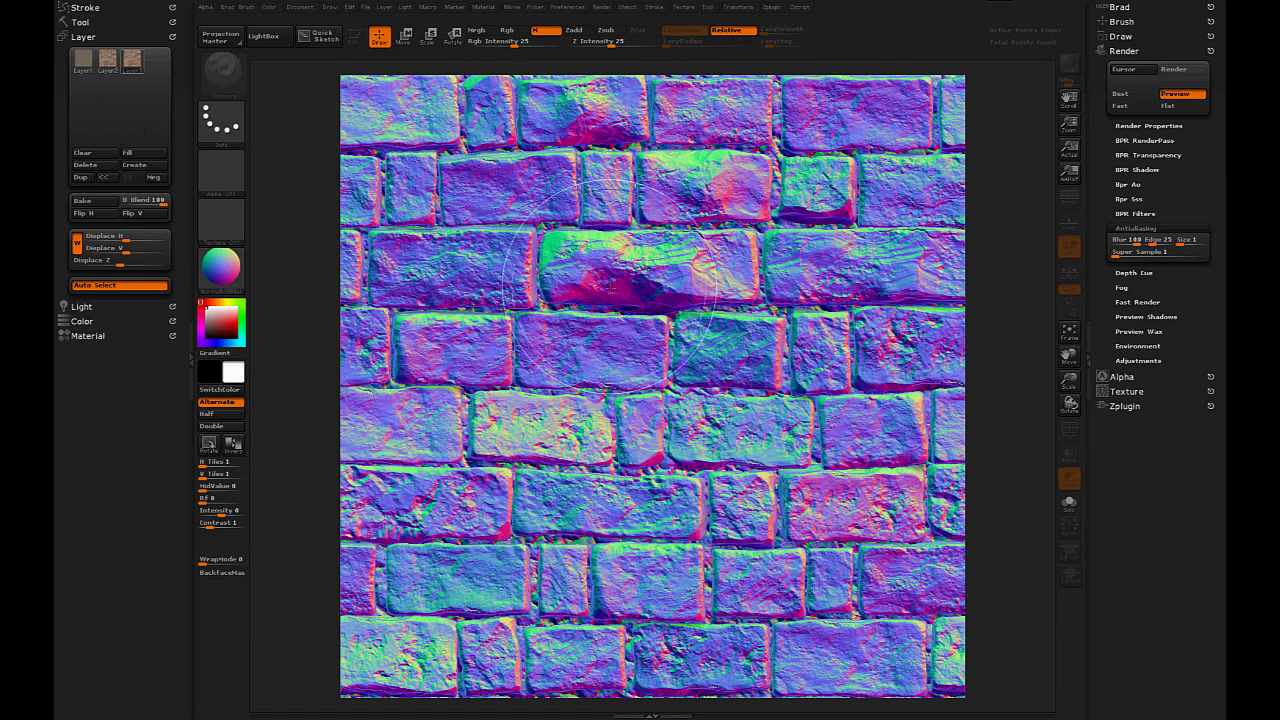
key(space)
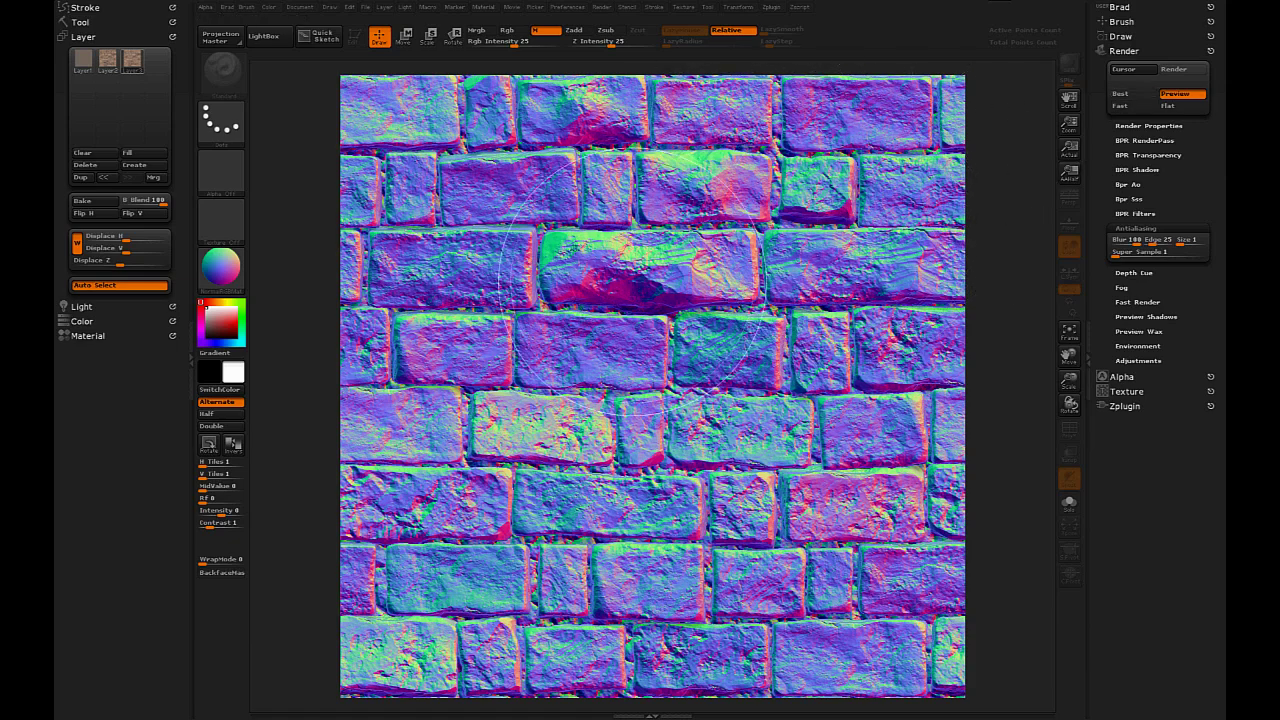
Step: Turn off render shadows and render the wall at Best quality
click(1147, 127)
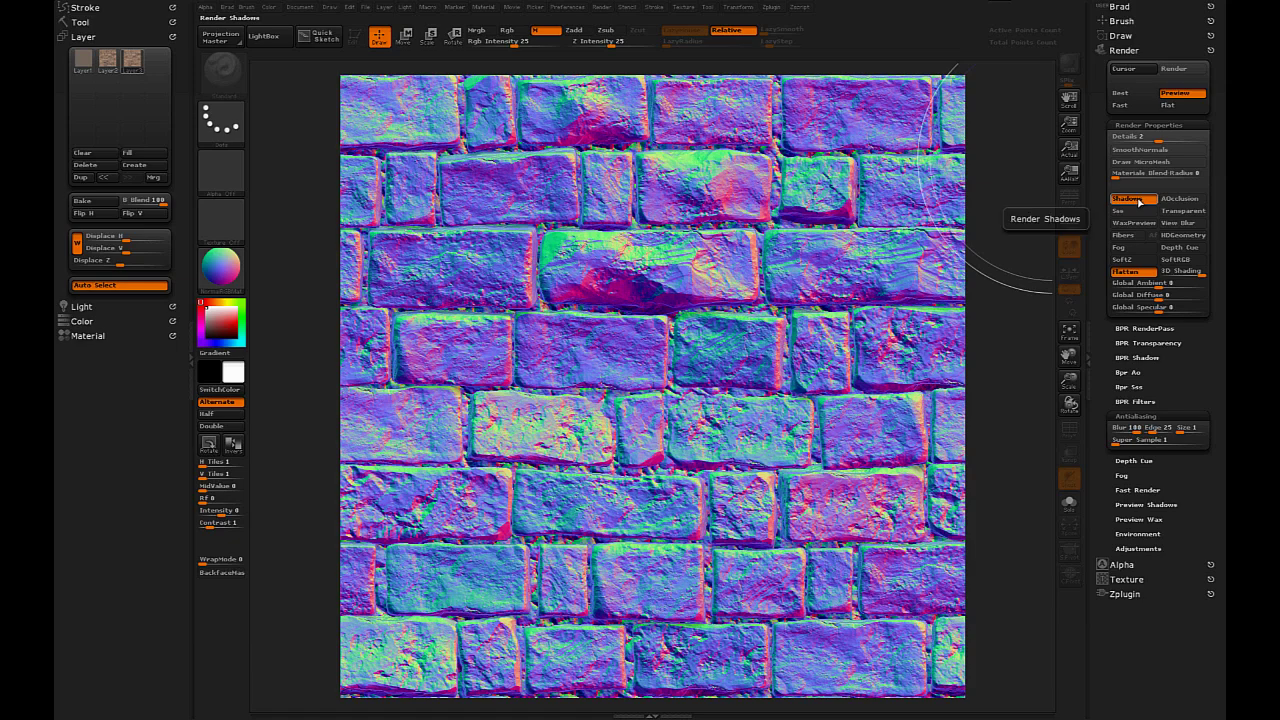
click(1138, 200)
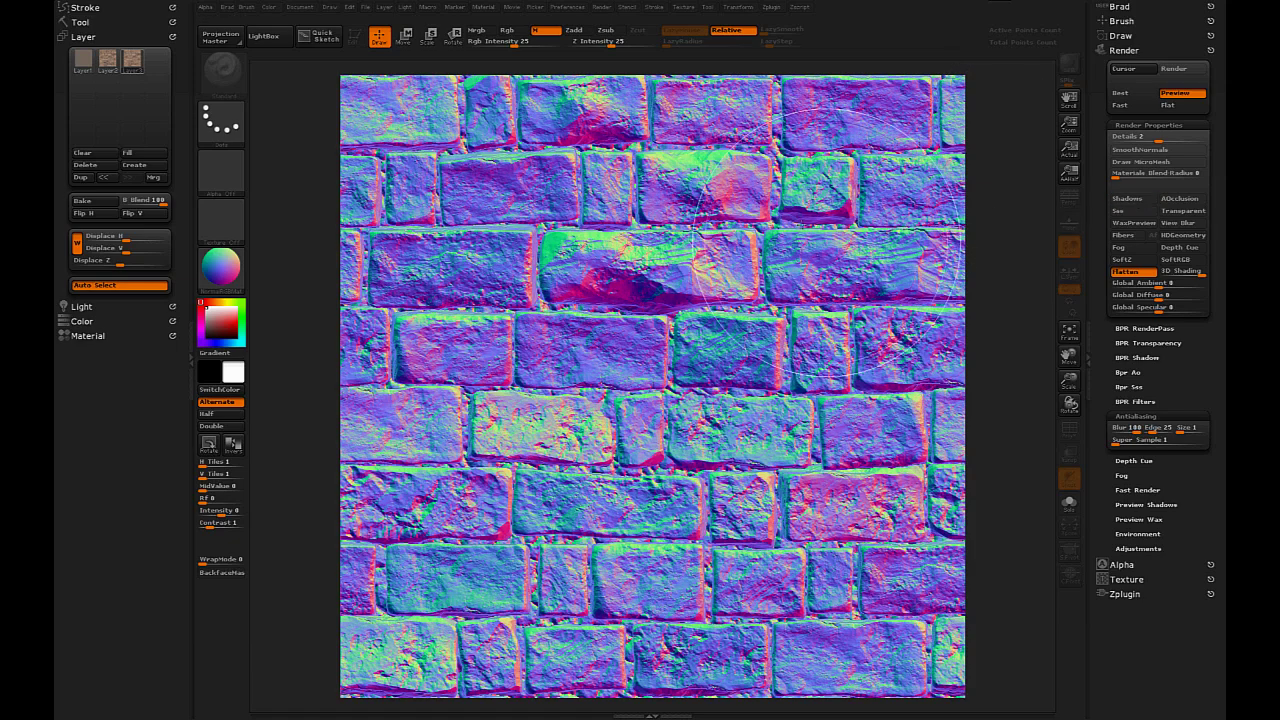
key(space)
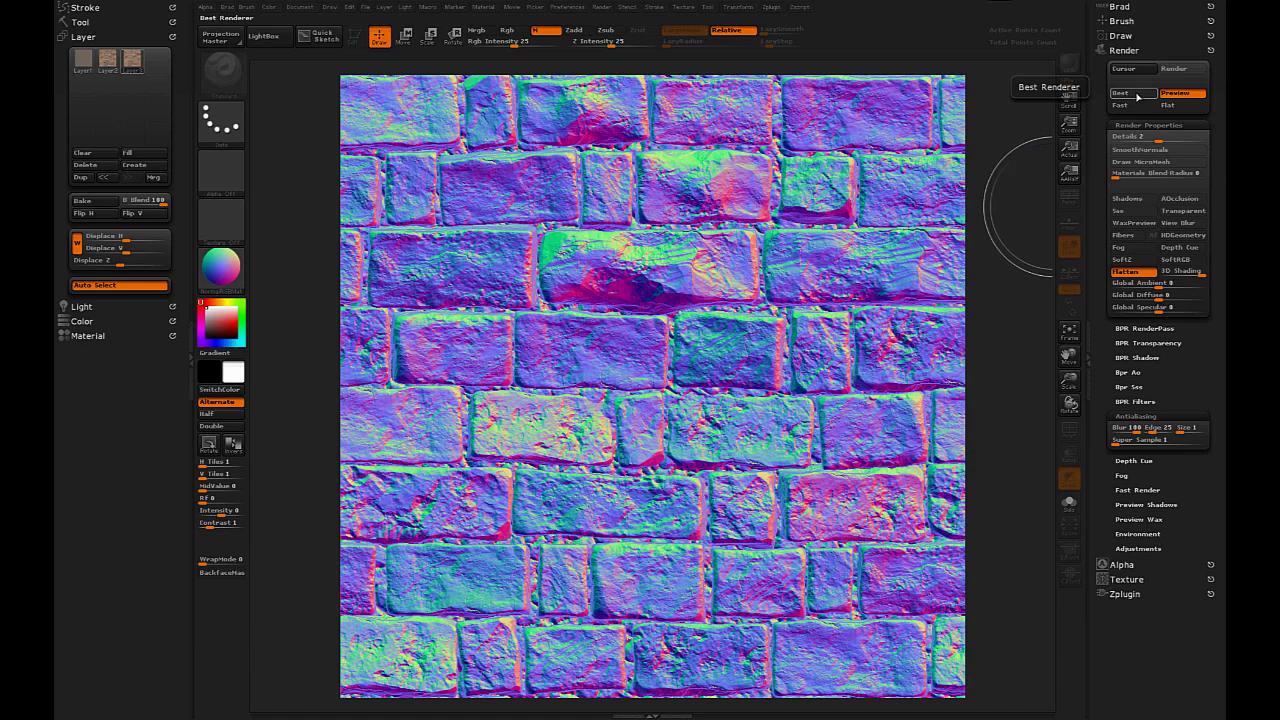
click(1138, 93)
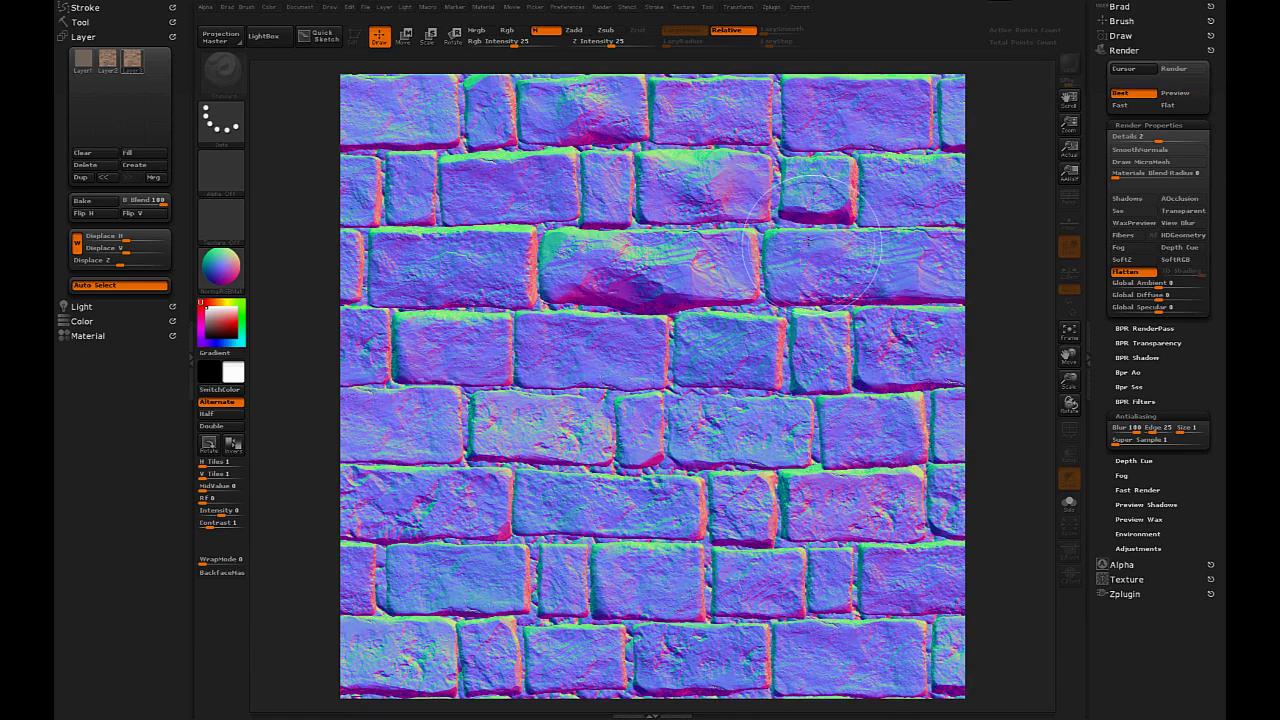
Step: Send the visible layers to Photoshop through Document > ZAppLink
click(301, 8)
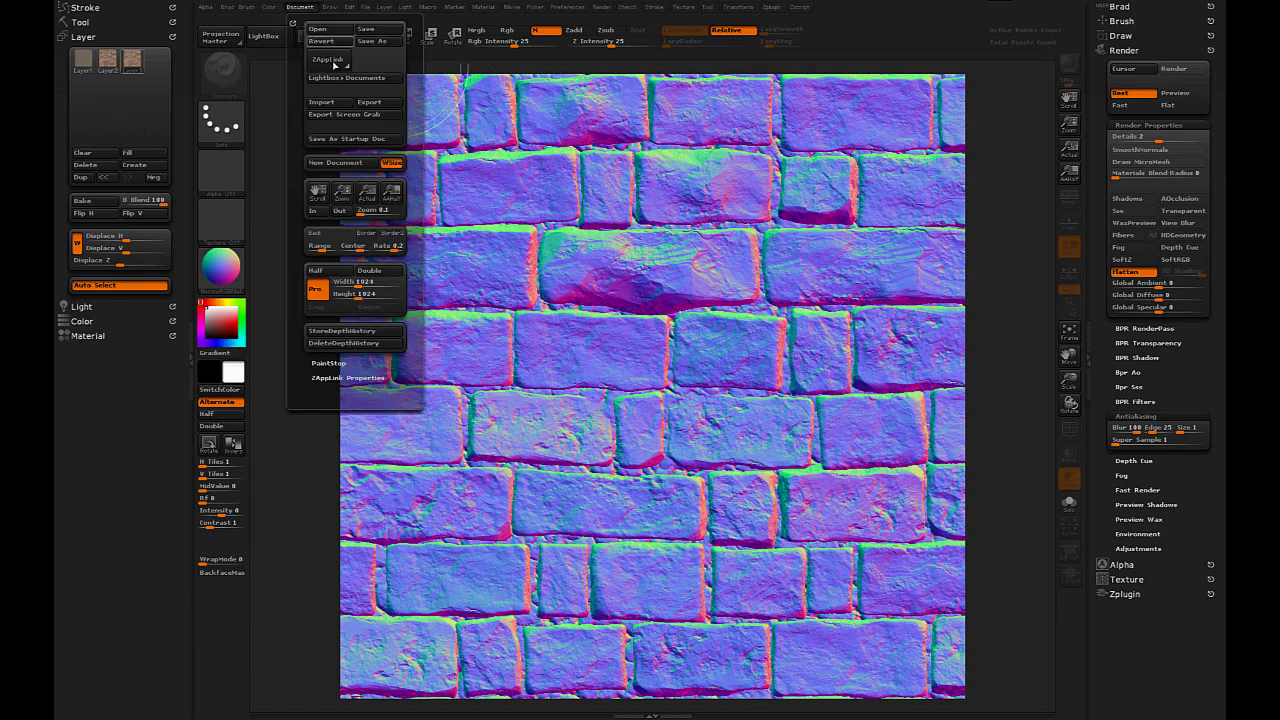
click(342, 63)
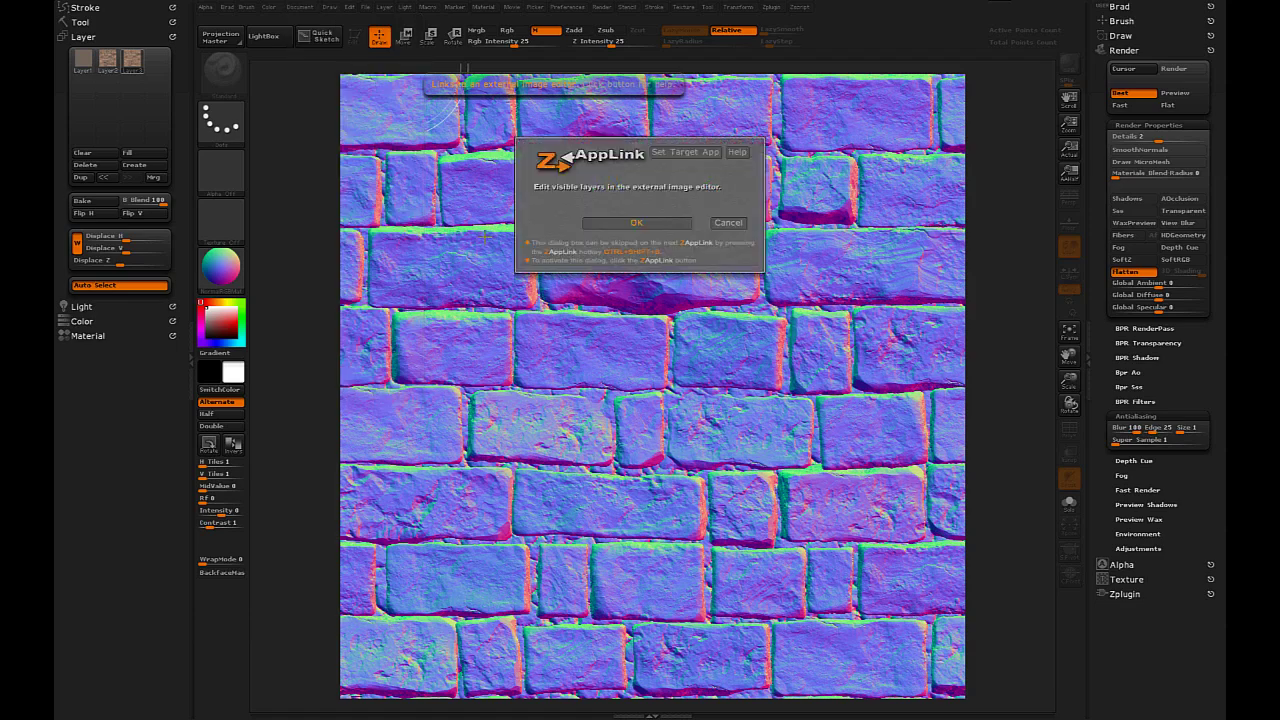
click(645, 222)
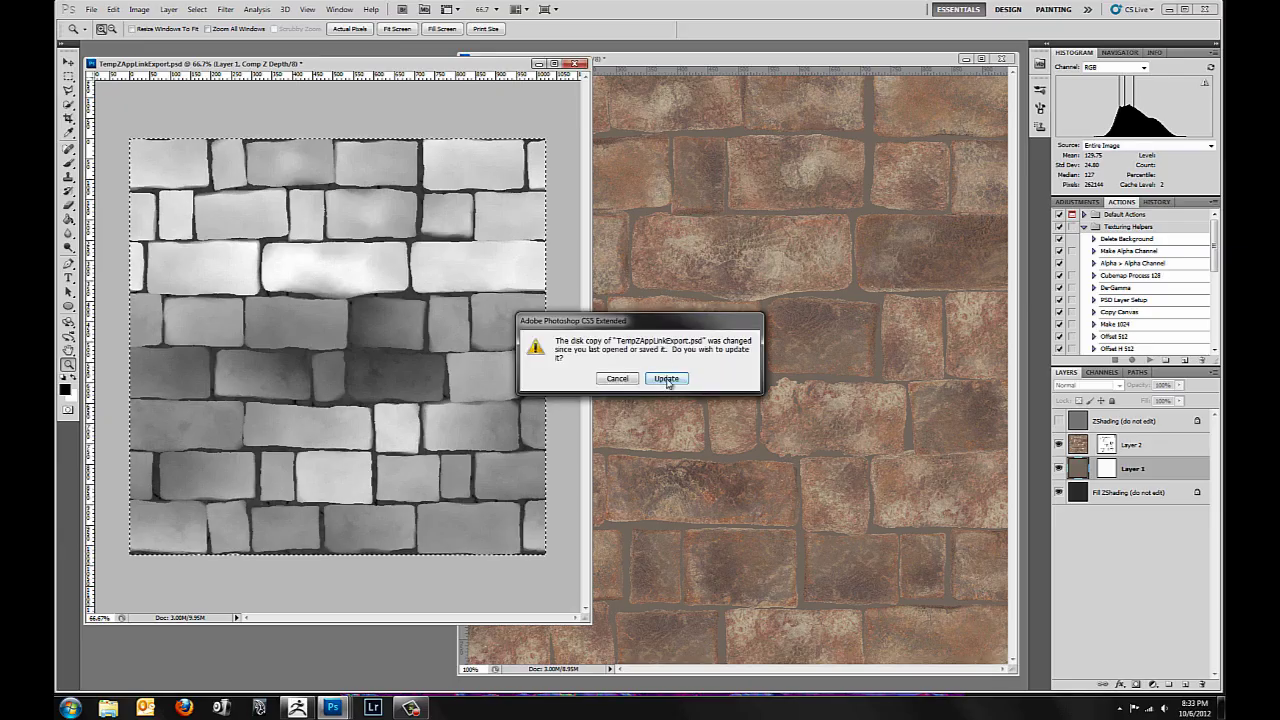
Step: Load the updated export and merge ZShading, Layer 3 and Fill ZShading into one layer
click(666, 379)
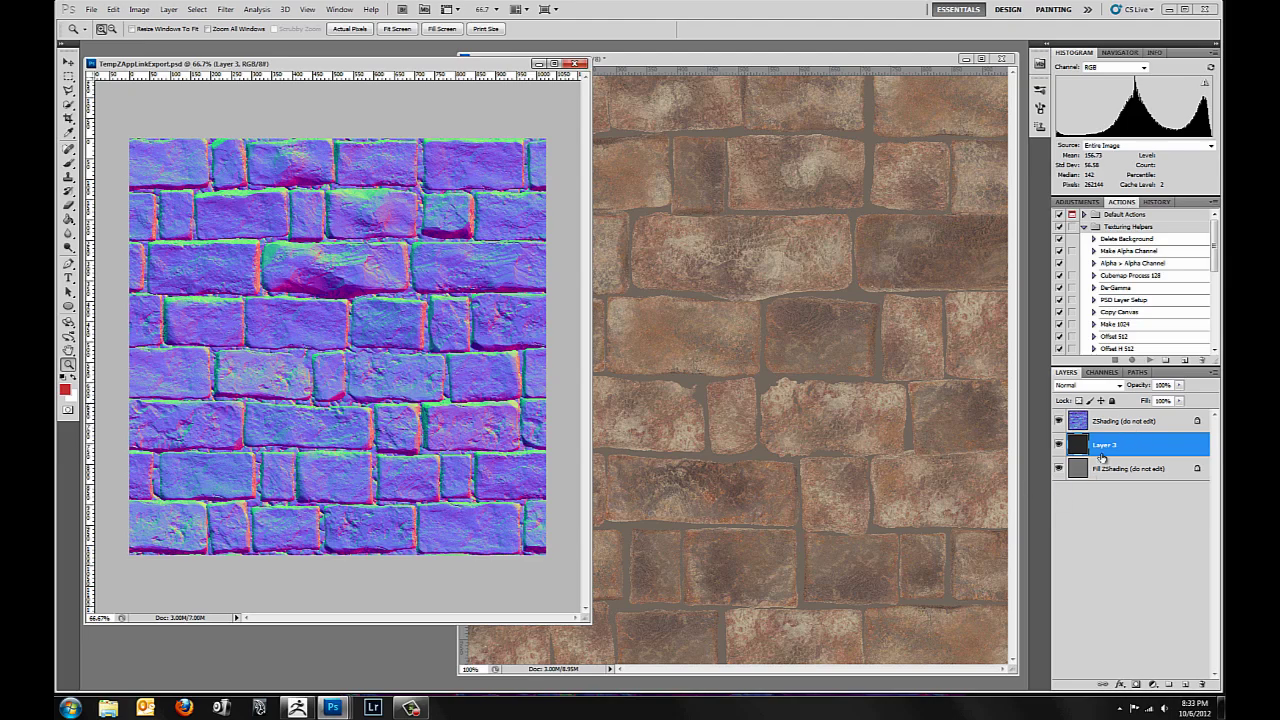
click(1060, 445)
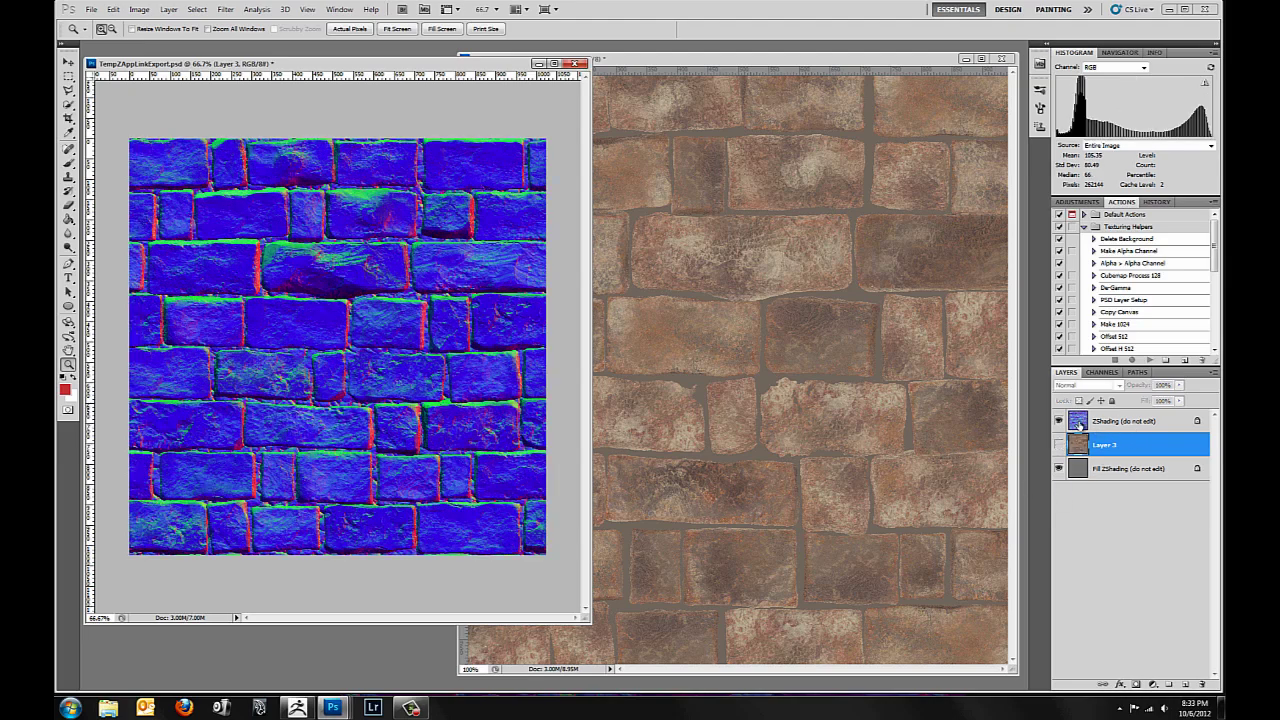
click(1085, 421)
click(1060, 445)
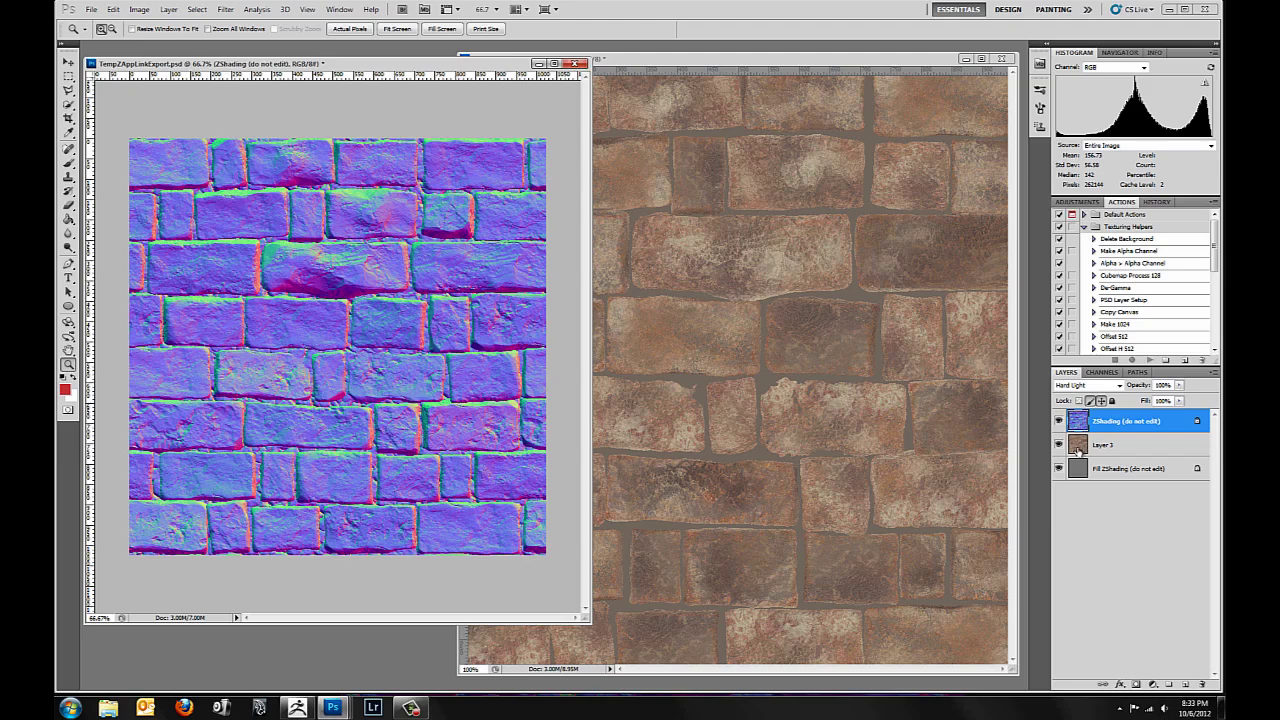
click(1088, 466)
click(1119, 421)
shift+click(1134, 470)
key(ctrl+e)
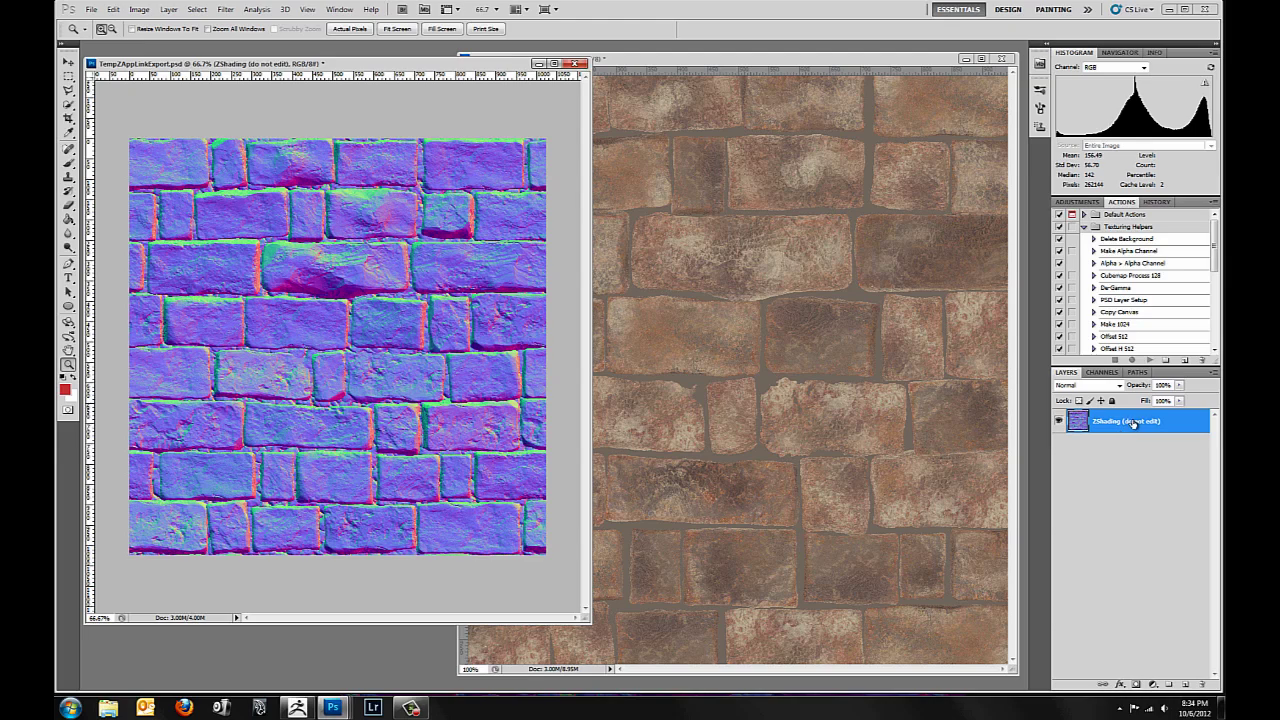
Step: Copy the normal-map layer into Untitled-1 and rename it 'normal'
drag(1146, 423, 850, 370)
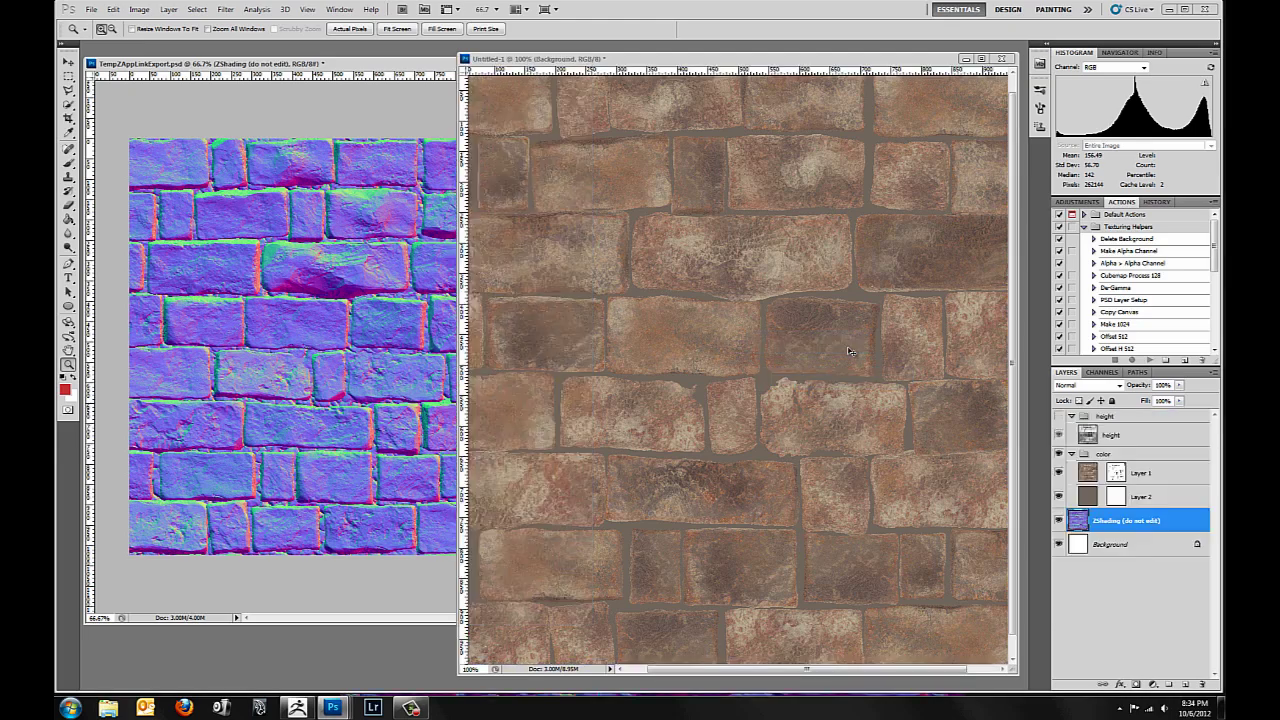
click(1072, 455)
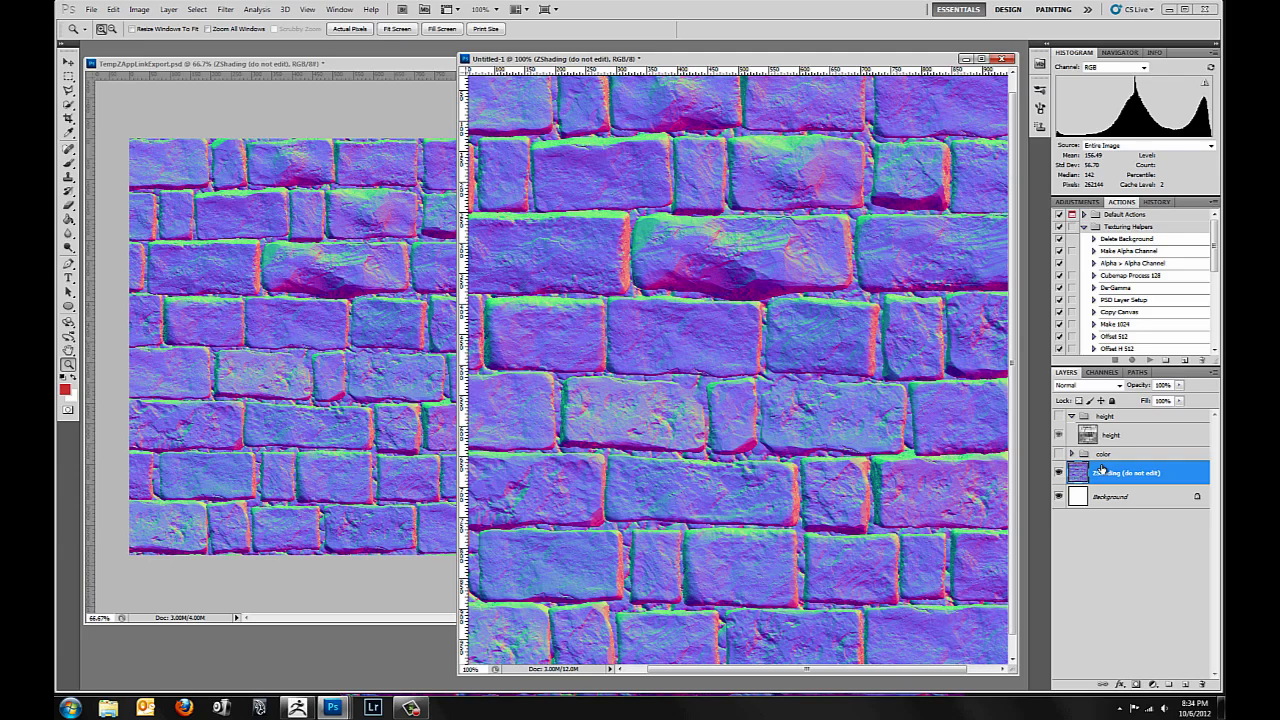
double_click(1109, 474)
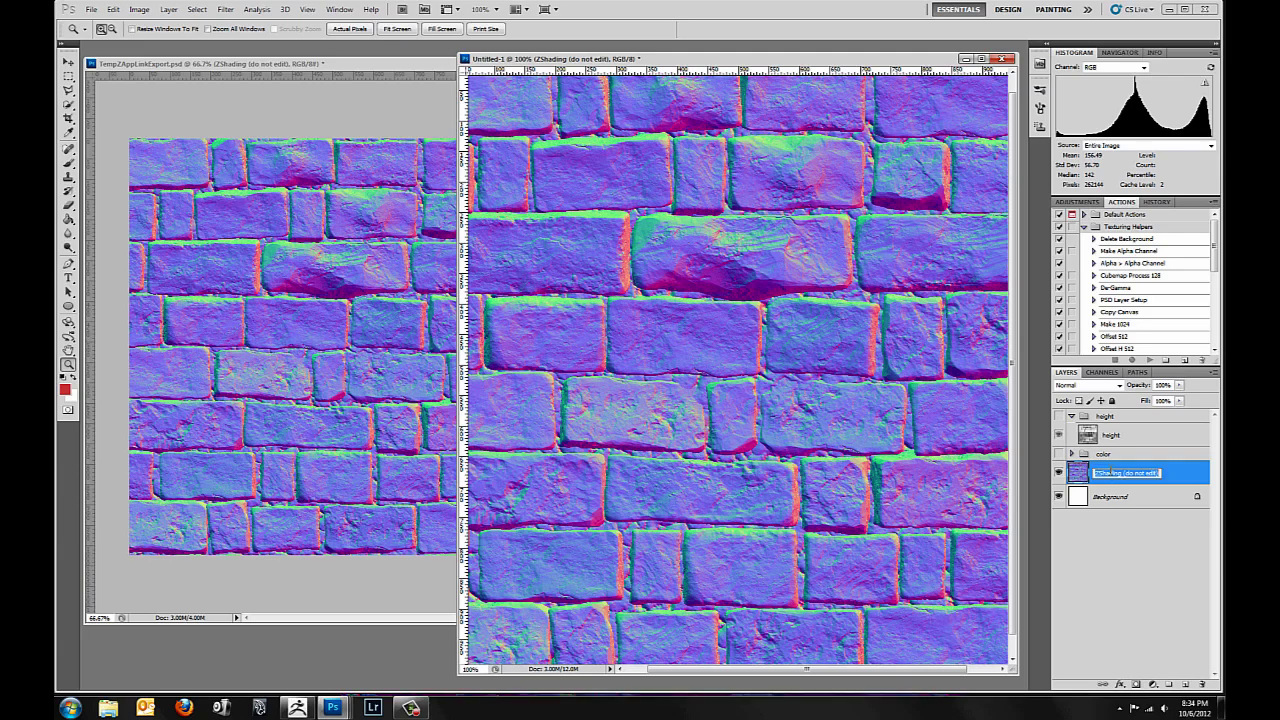
text(normal)
key(Return)
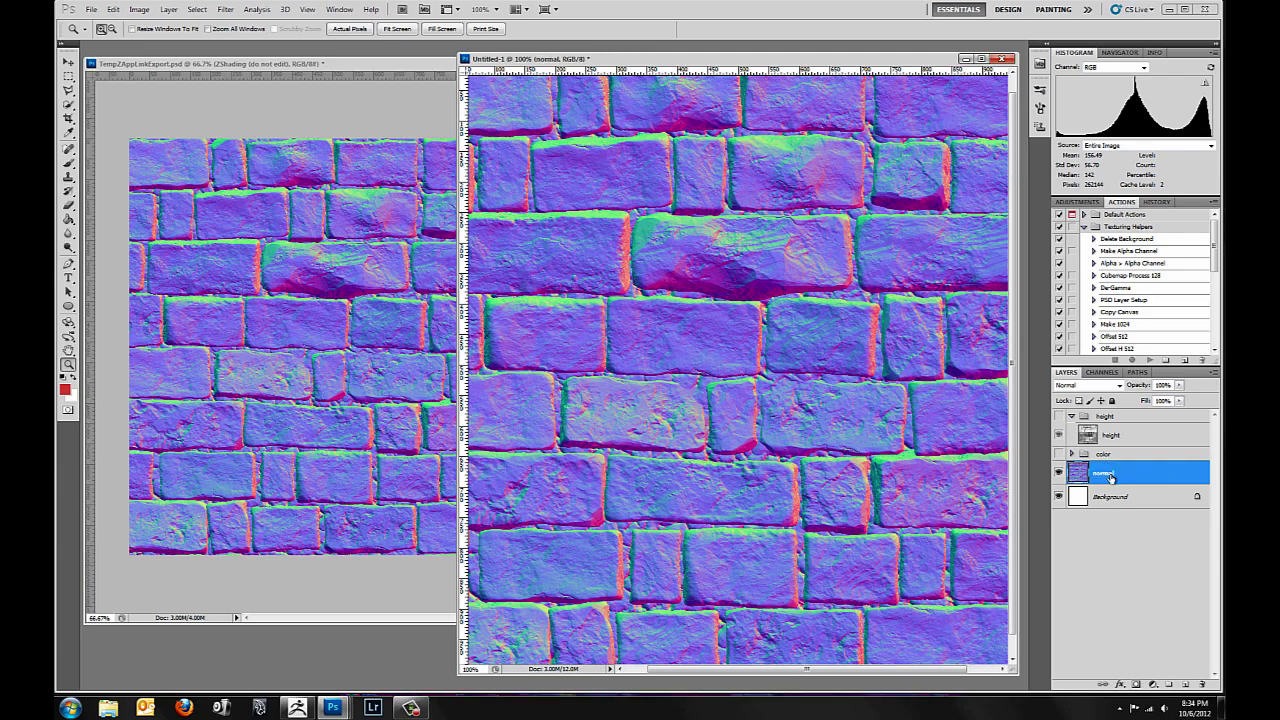
Step: Put the normal layer in a group named 'normal', hide it, and show the color group again
double_click(1108, 475)
key(ctrl+g)
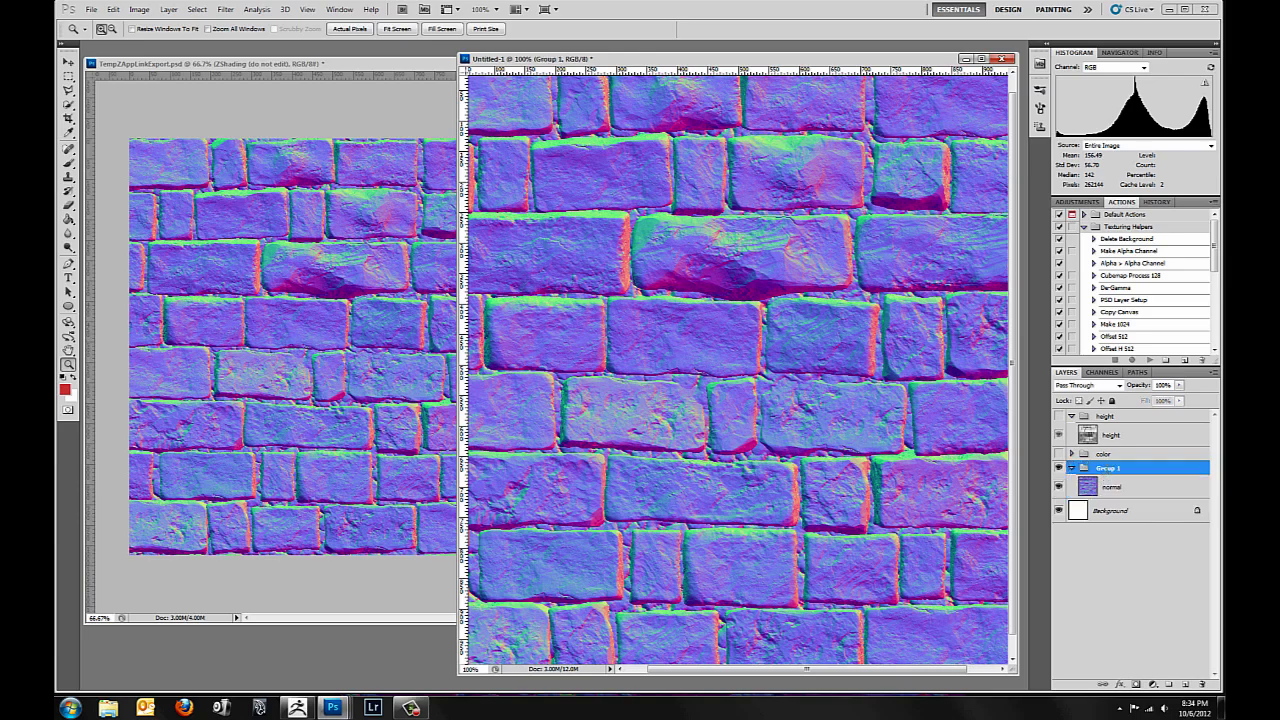
click(1138, 486)
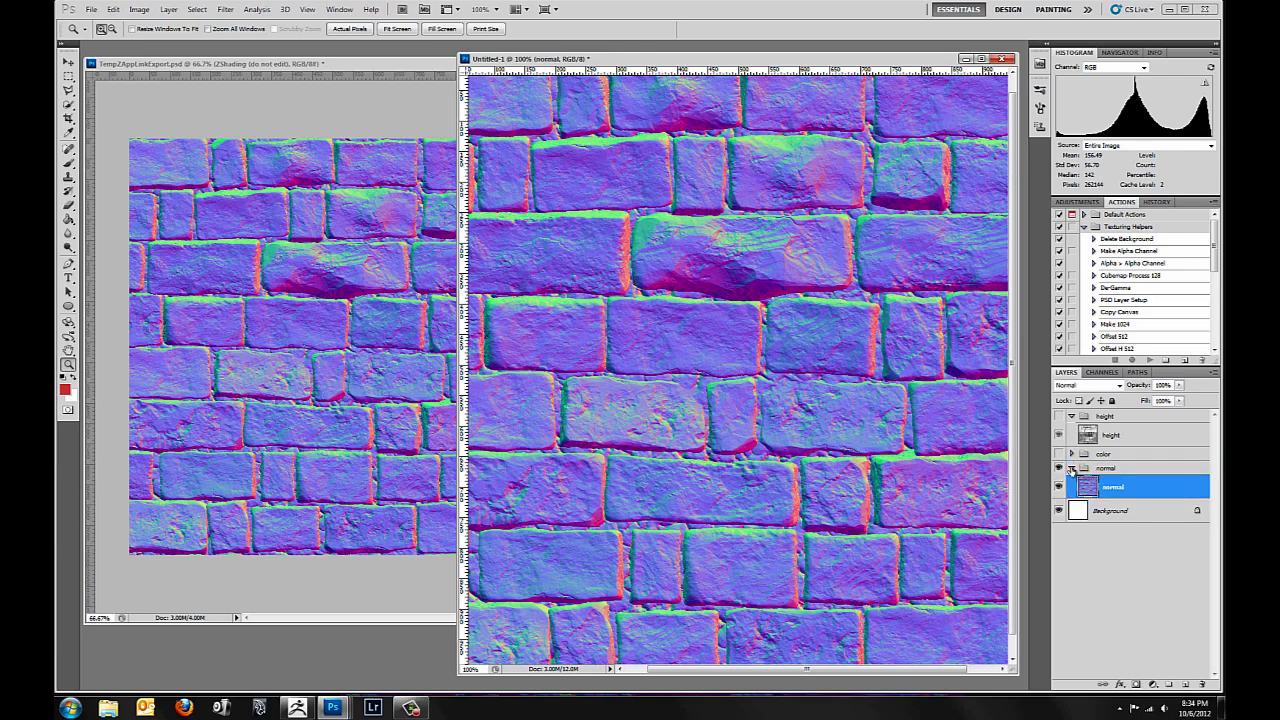
click(1071, 468)
click(1059, 468)
click(1059, 453)
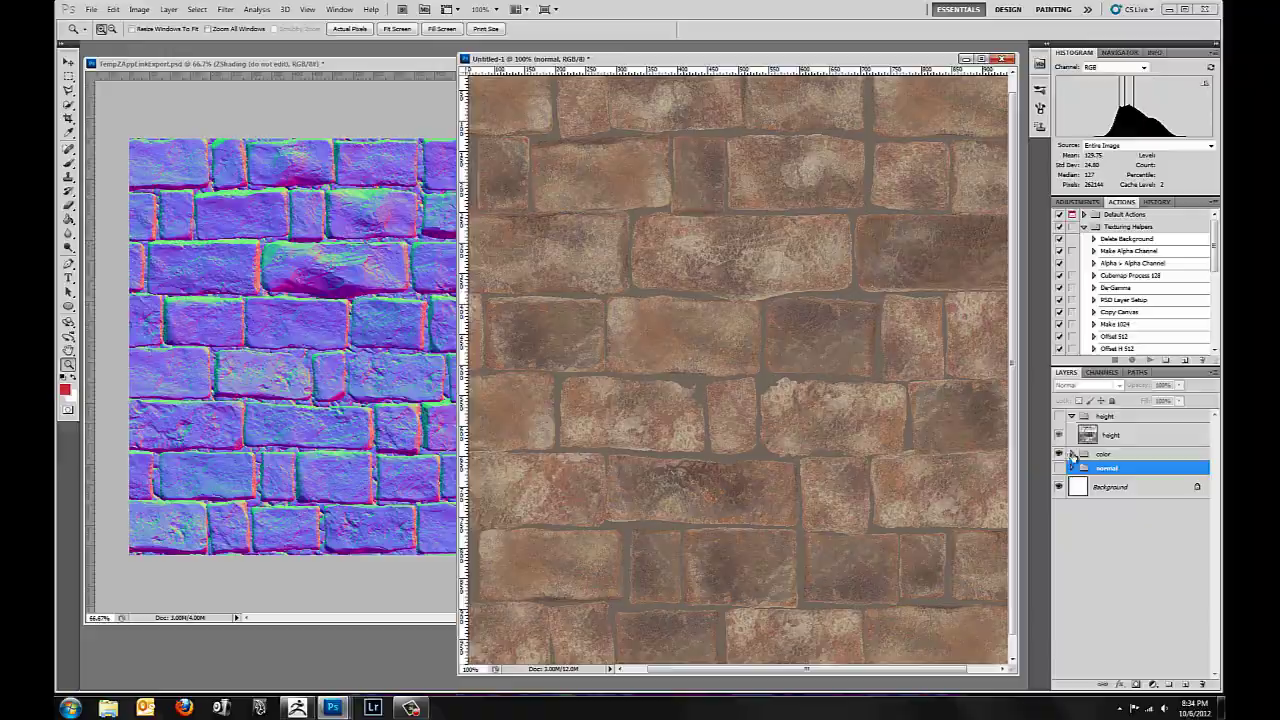
key(alt+Tab)
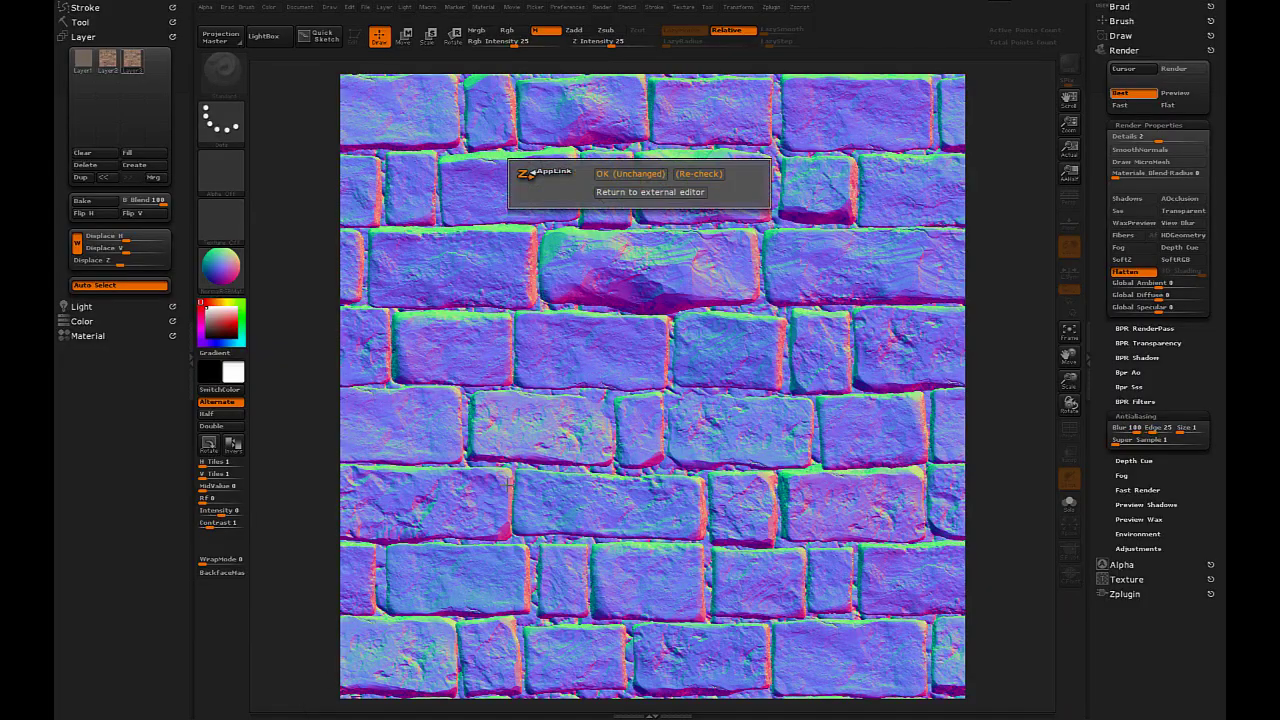
Step: Dismiss the ZAppLink prompt and switch the wall to BasicMaterial
click(638, 173)
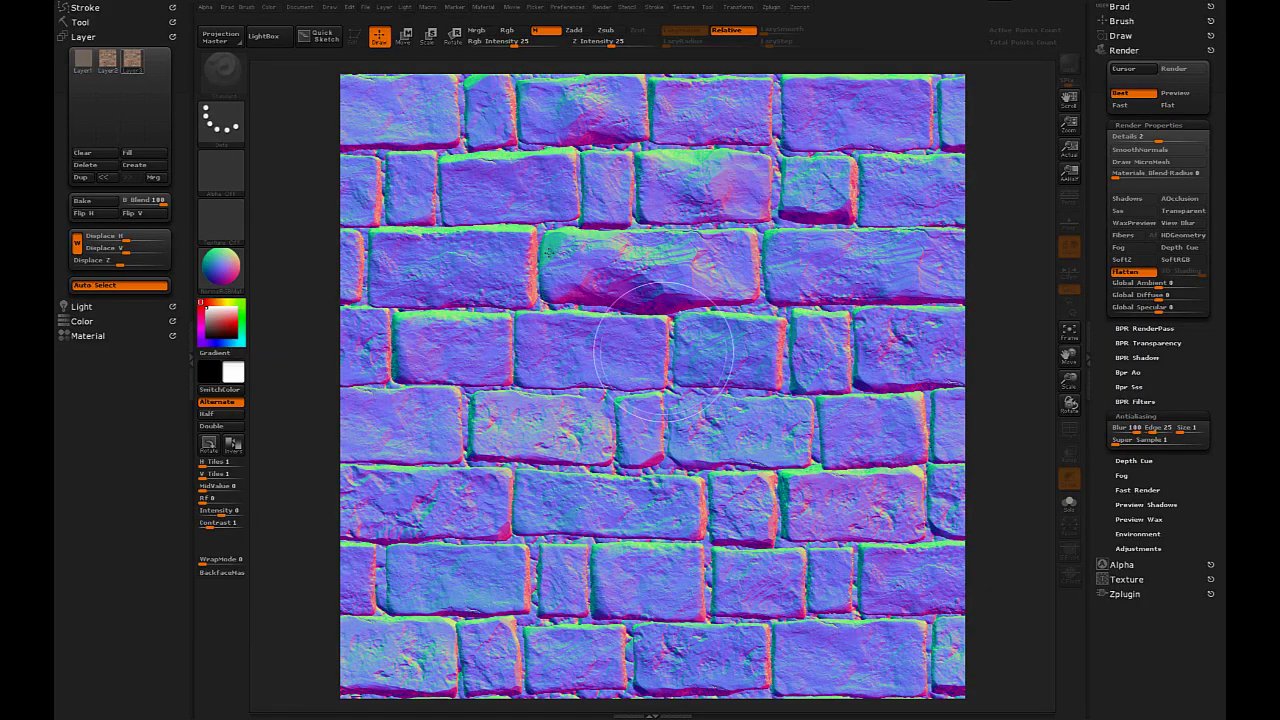
click(228, 283)
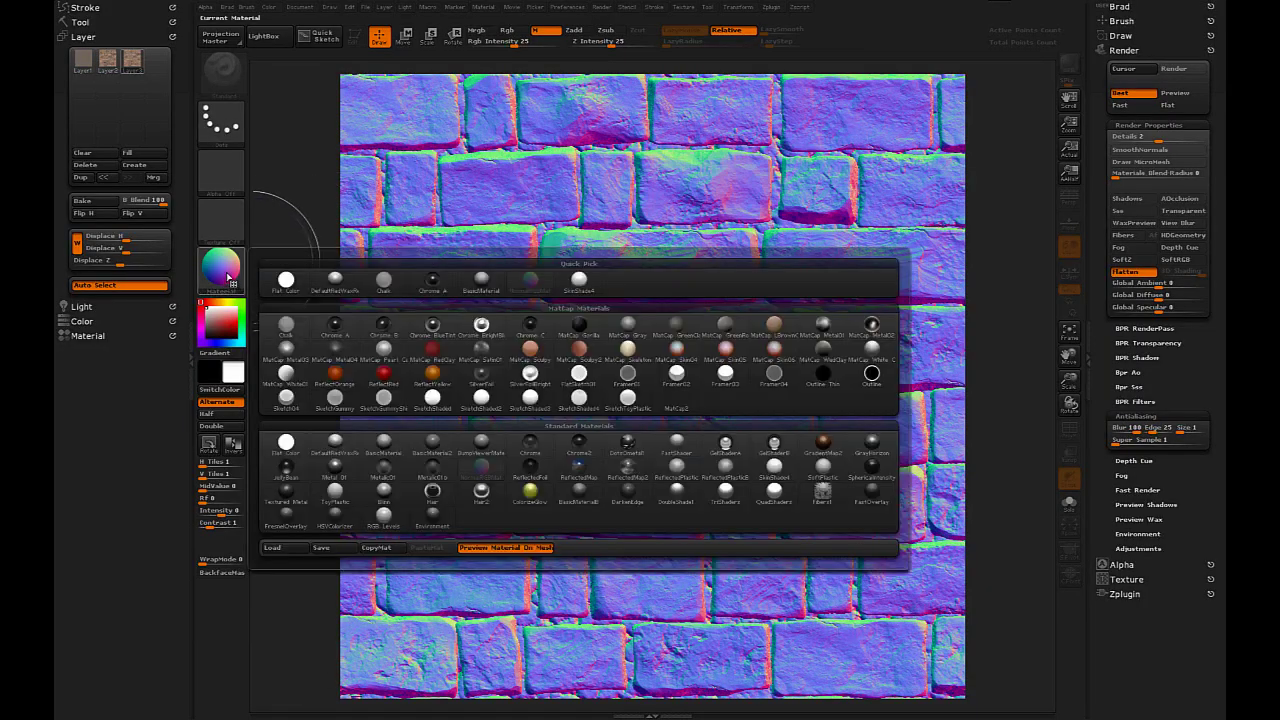
click(384, 441)
key(space)
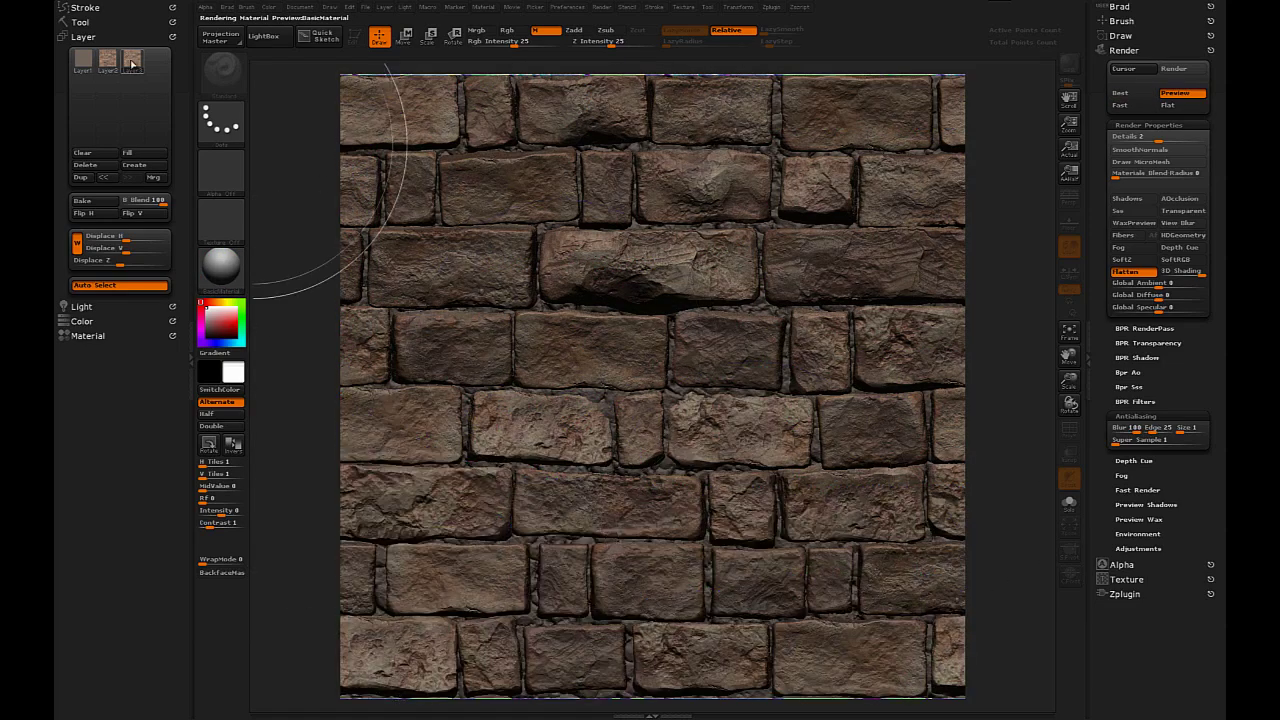
Step: Enable Mrgb, fill the bricks plain grey, and turn render shadows back on
mouse_move(133, 66)
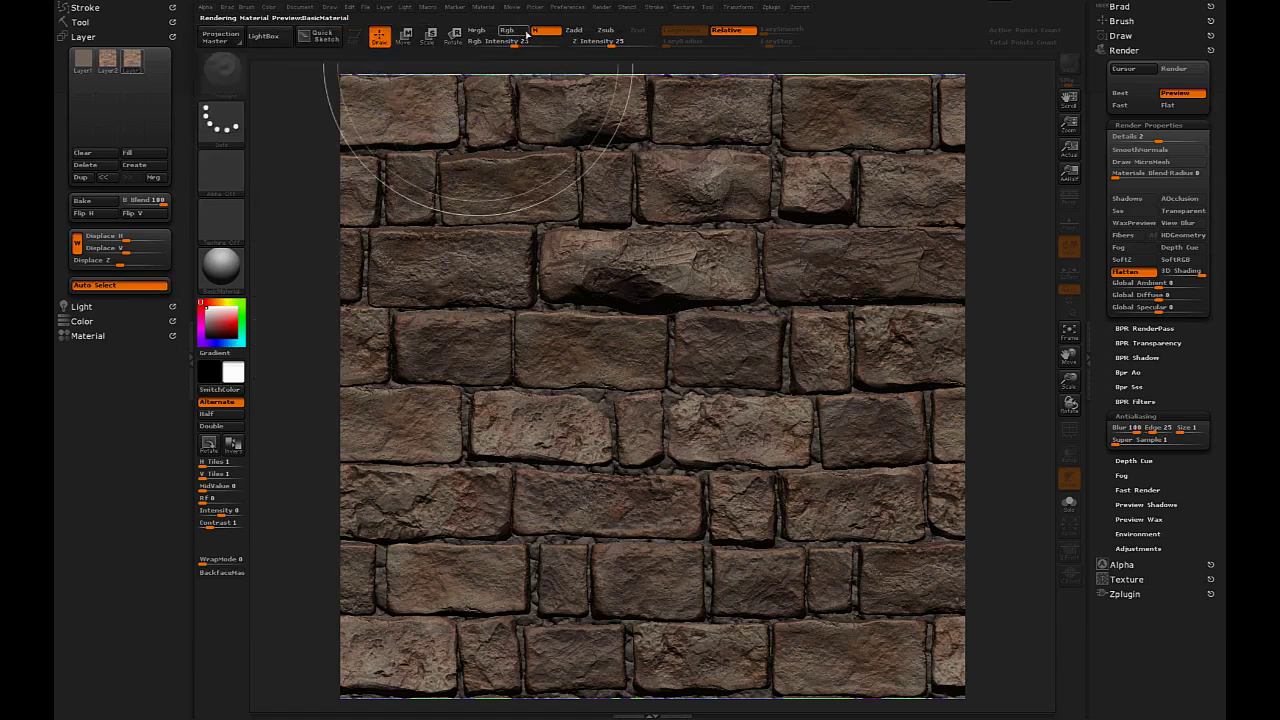
click(477, 30)
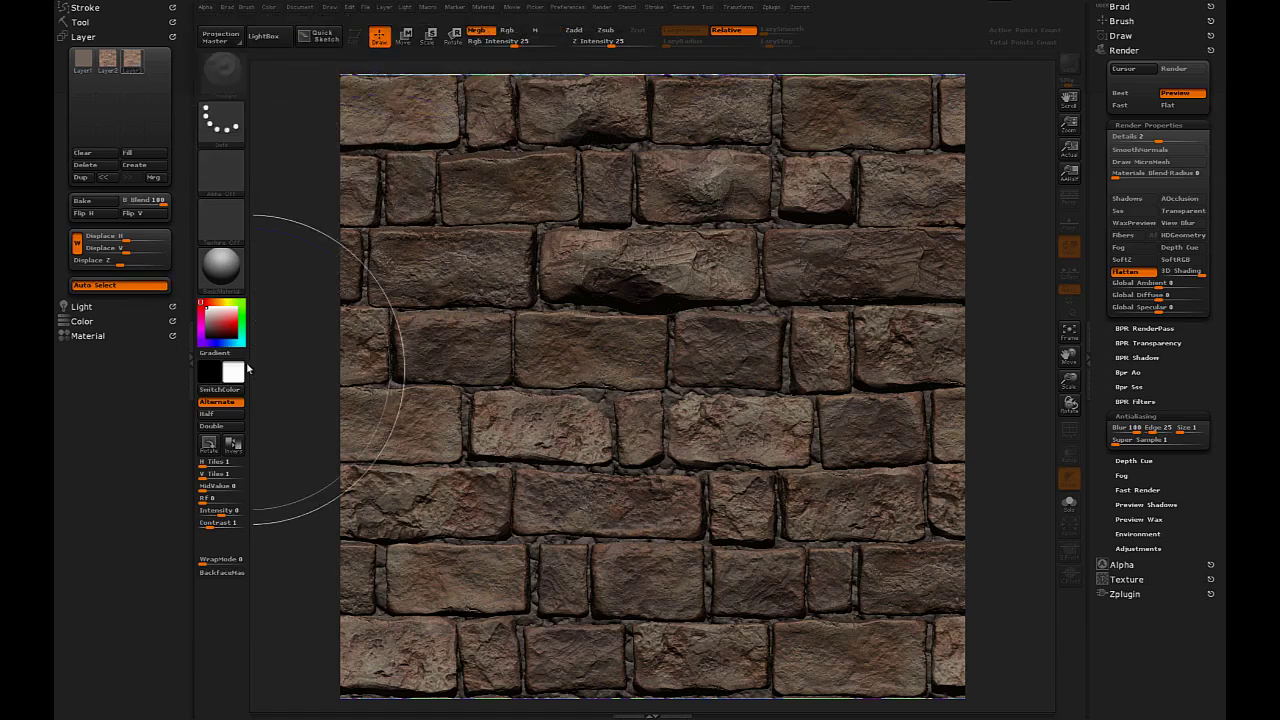
mouse_move(250, 90)
mouse_down()
mouse_move(900, 110)
mouse_move(400, 320)
mouse_up()
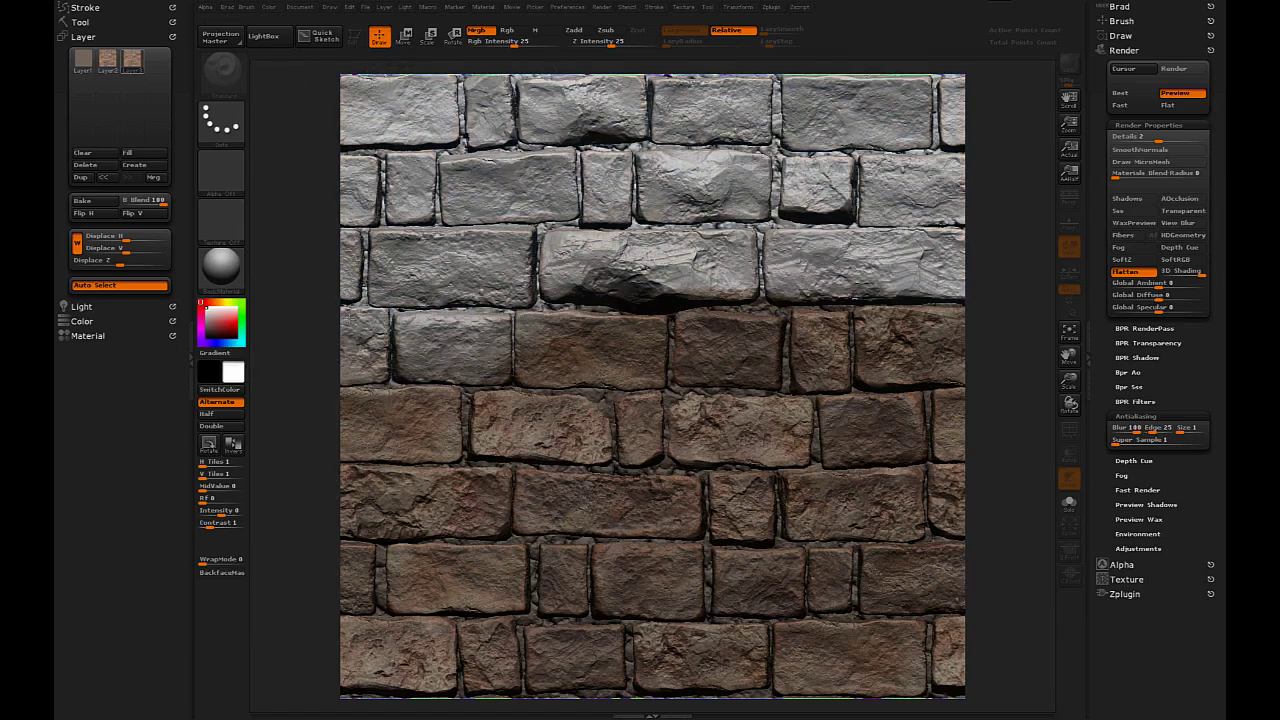
key(space)
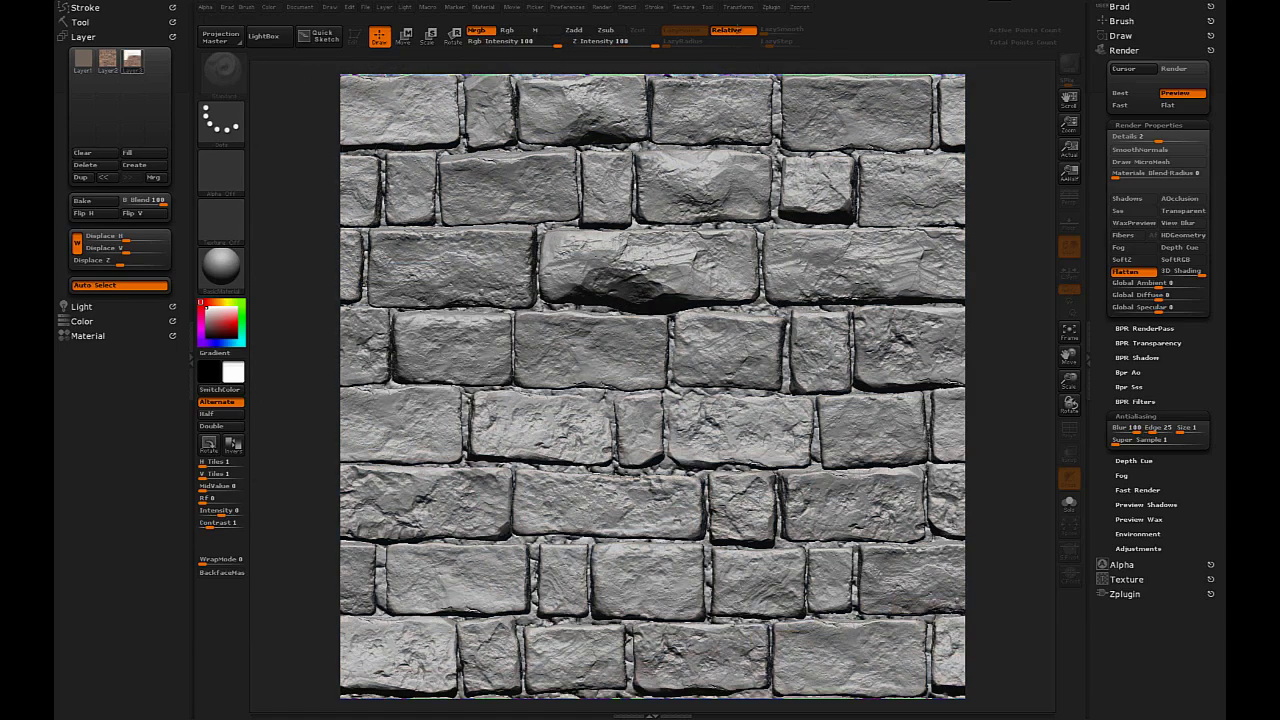
key(space)
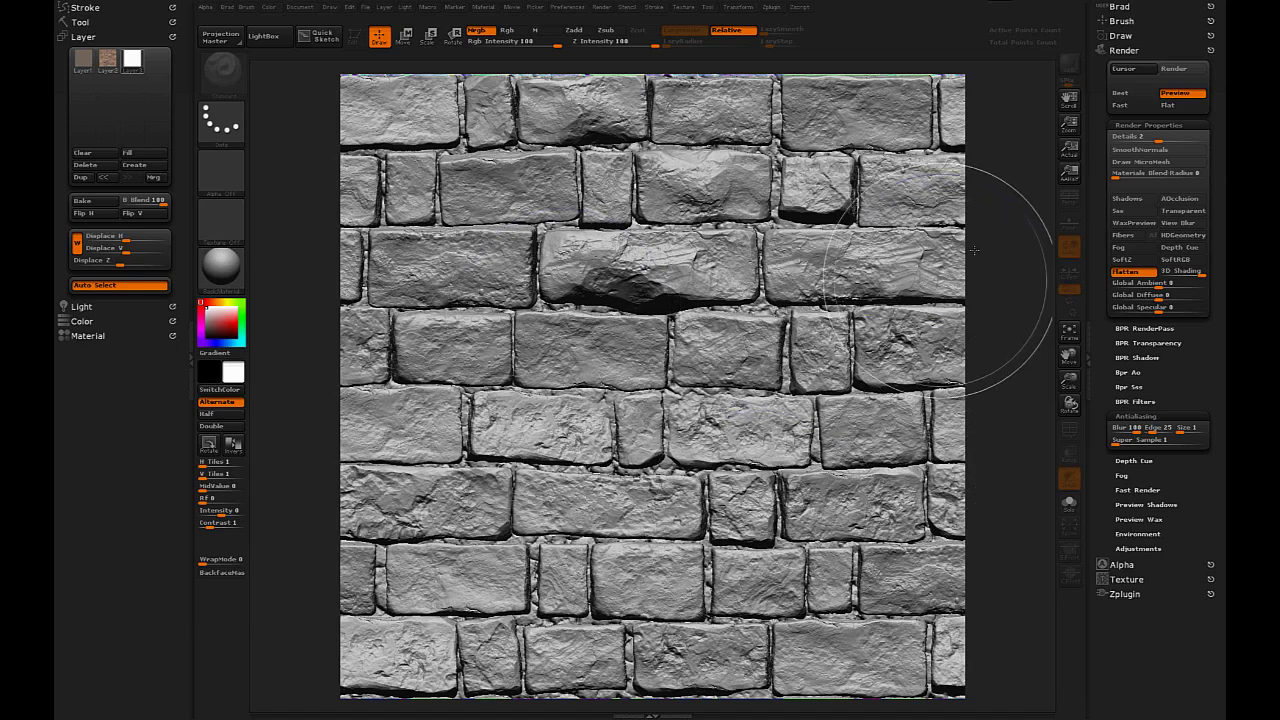
click(1130, 199)
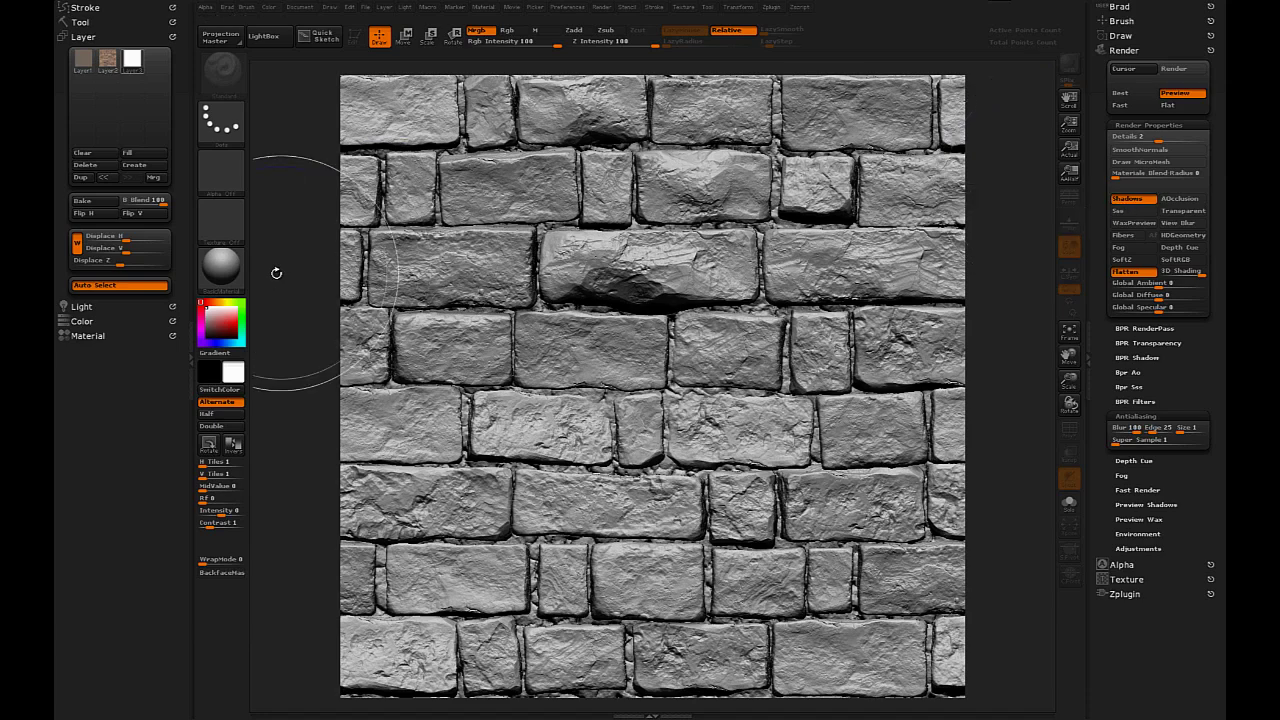
click(221, 267)
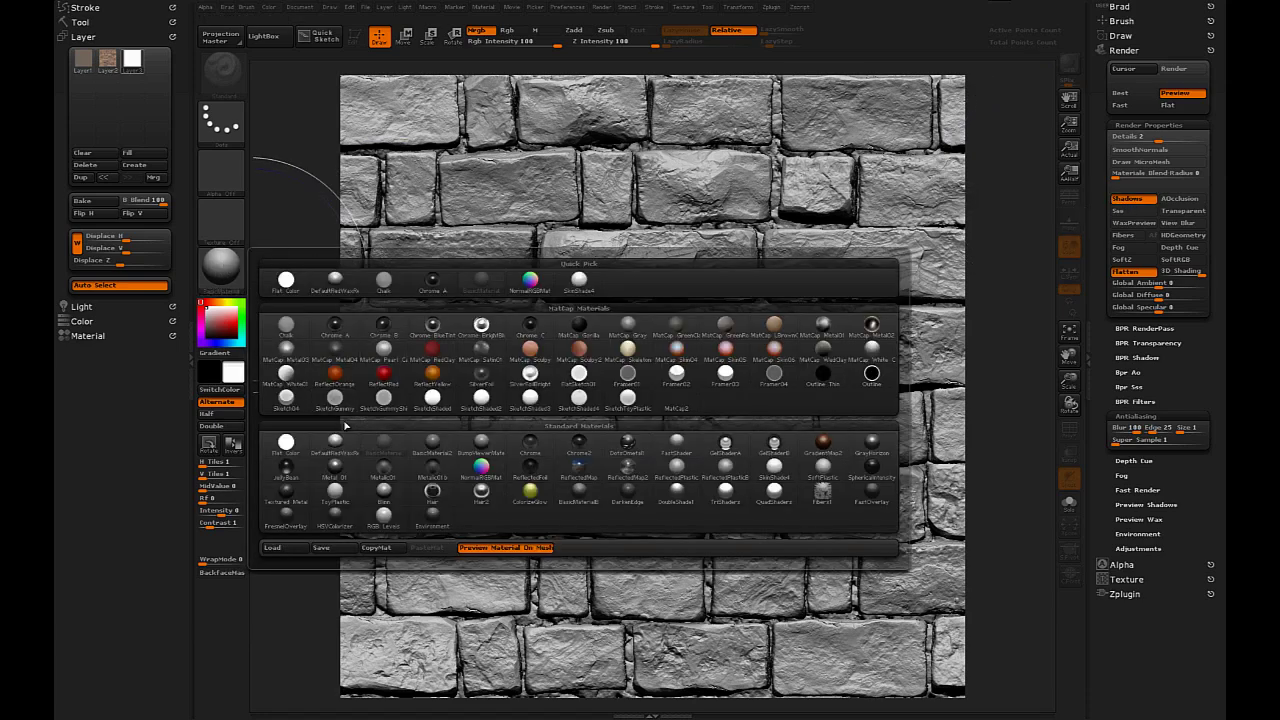
Step: Apply MatCap White Cavity and drag the light on the Light sphere down and right
mouse_move(386, 451)
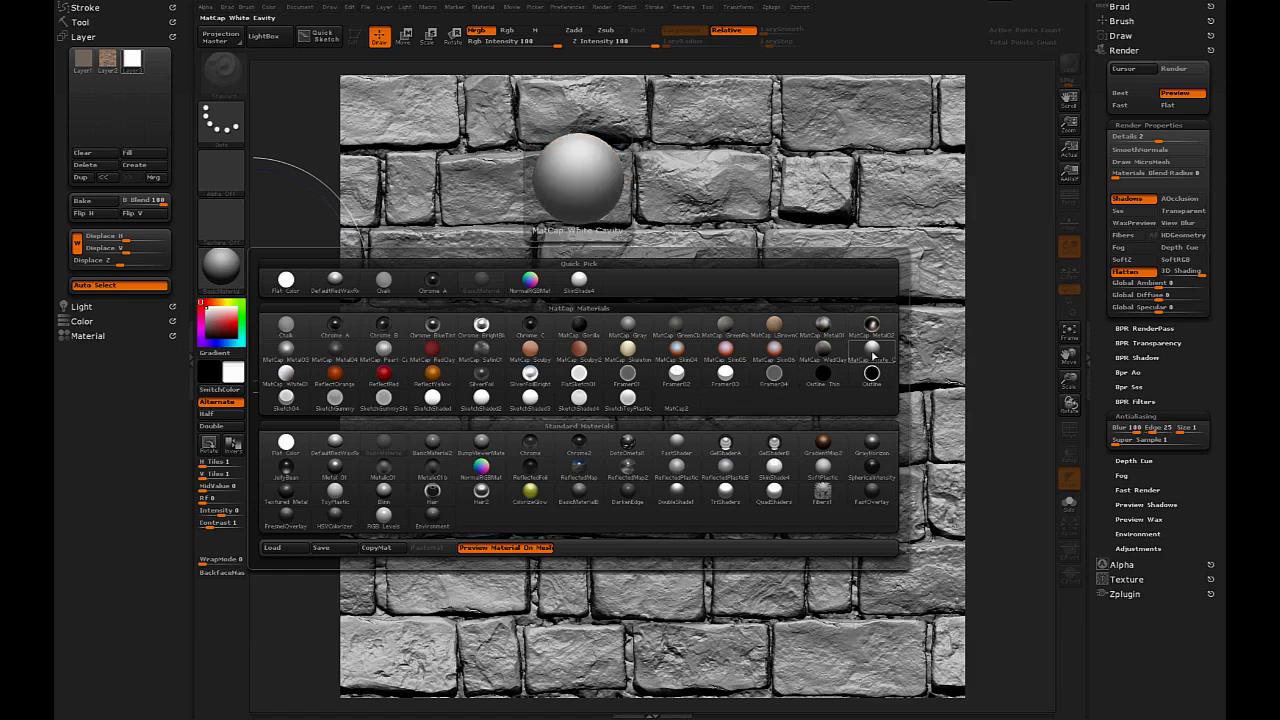
click(872, 348)
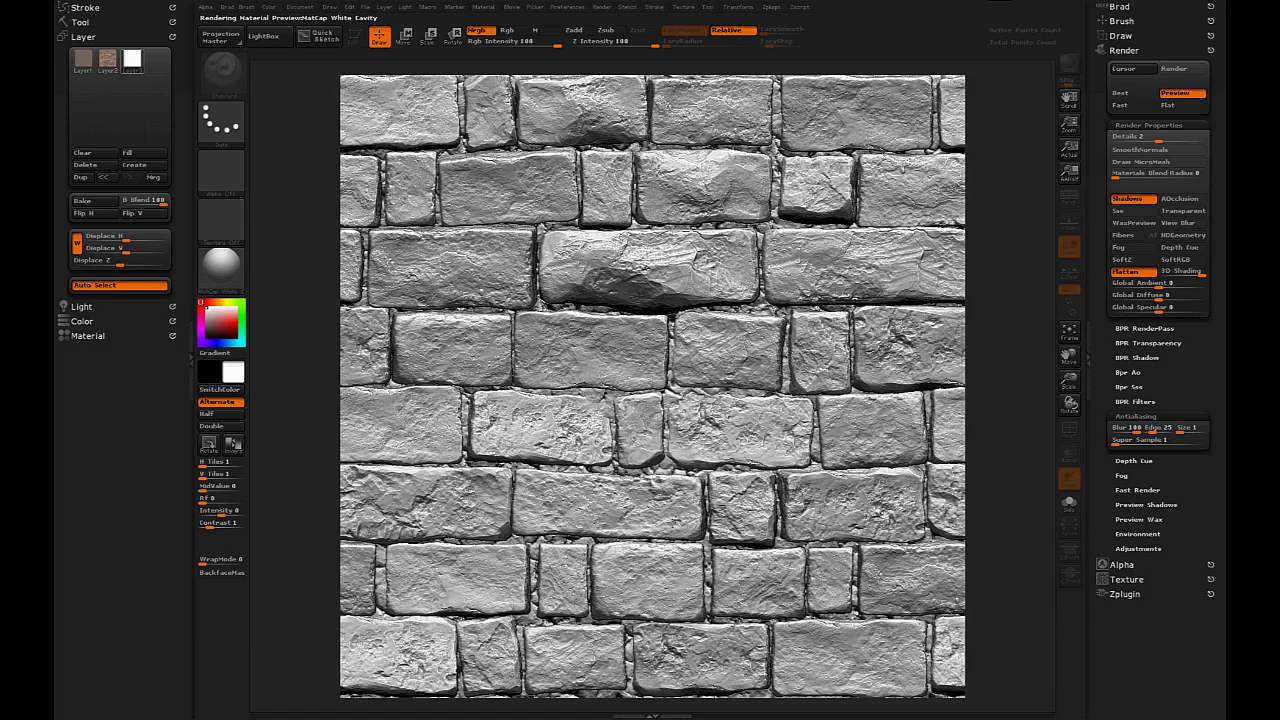
key(space)
click(82, 306)
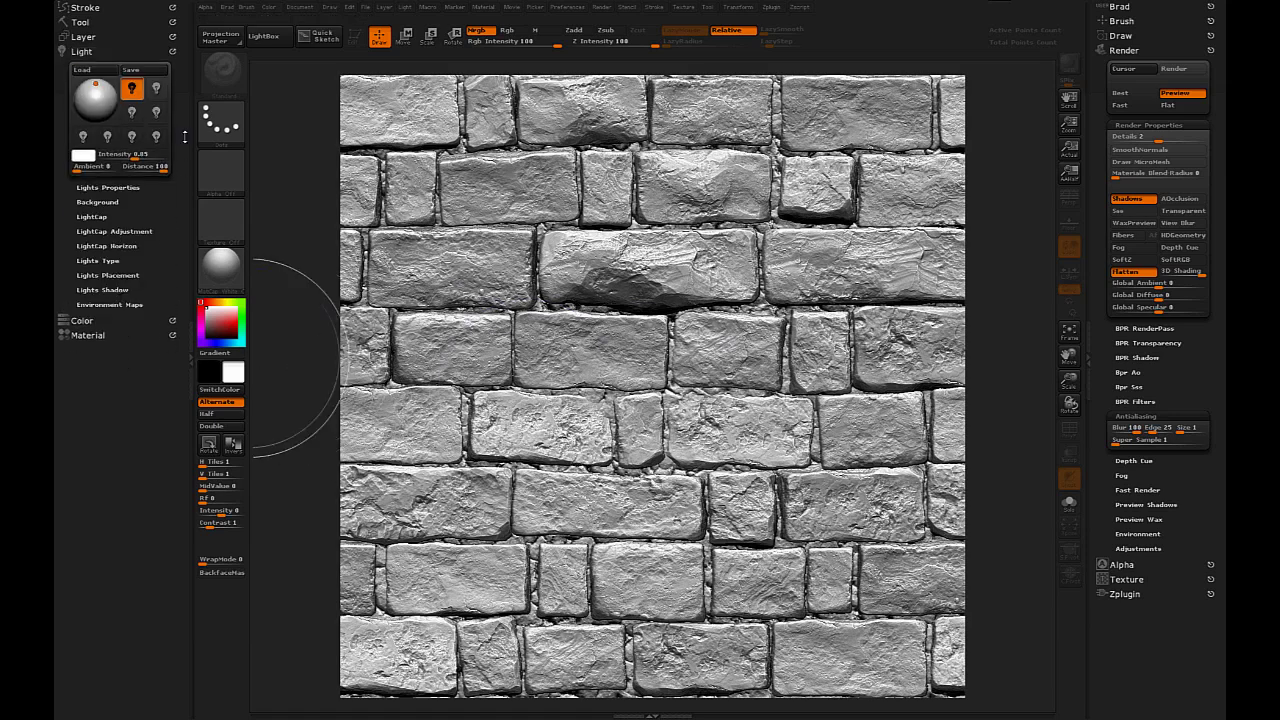
drag(91, 90, 104, 98)
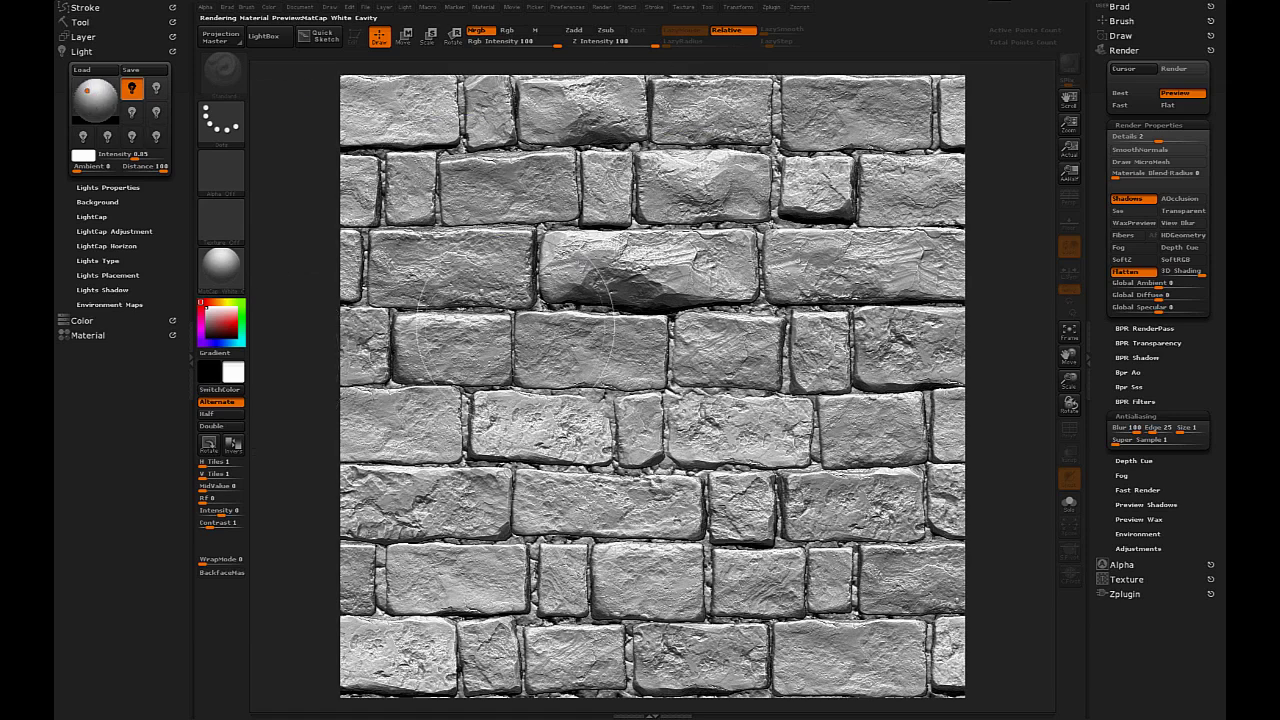
key(space)
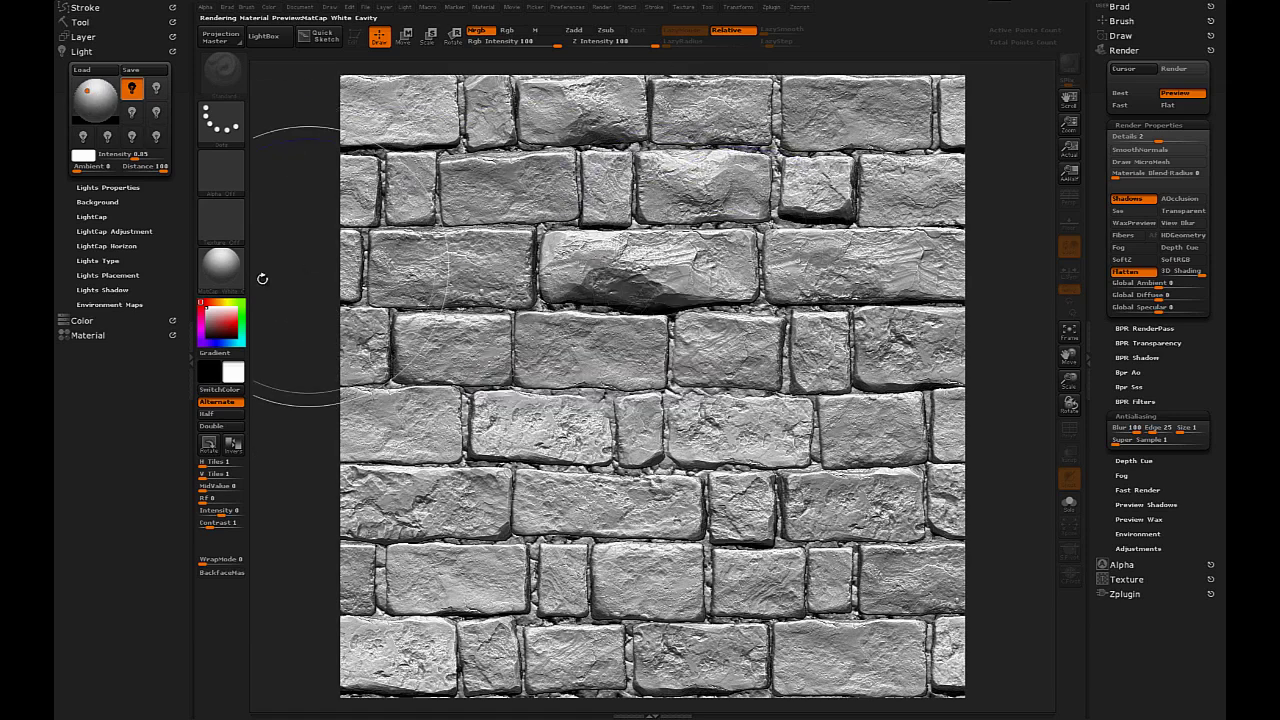
click(221, 267)
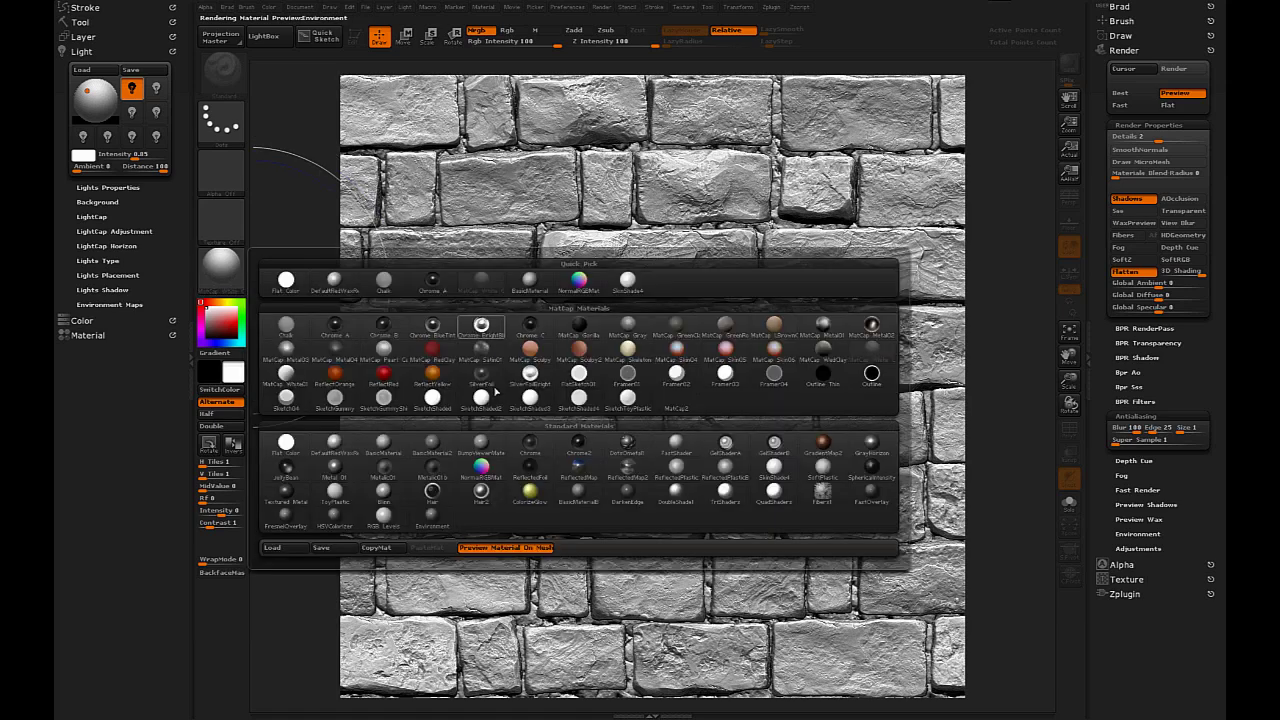
Step: Load basic-stone-diffuse-01.ZMT from Materials > Custom and move the light toward the top
click(385, 450)
click(221, 267)
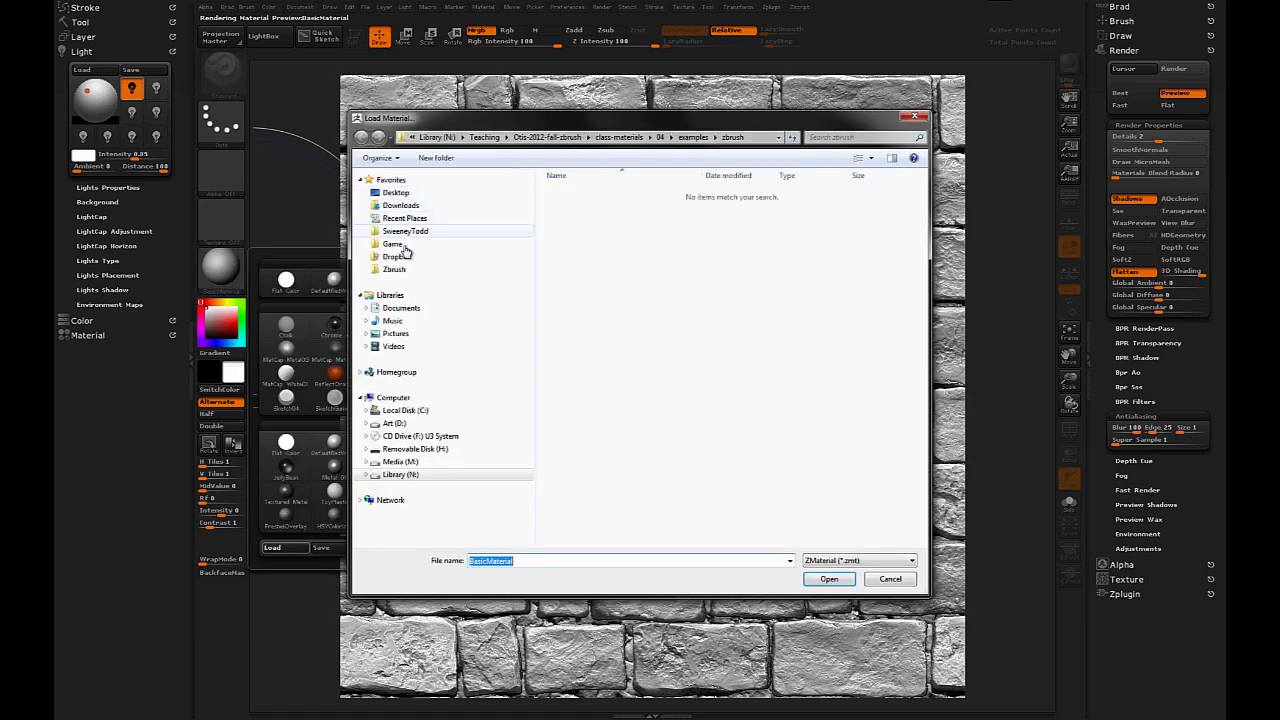
click(486, 267)
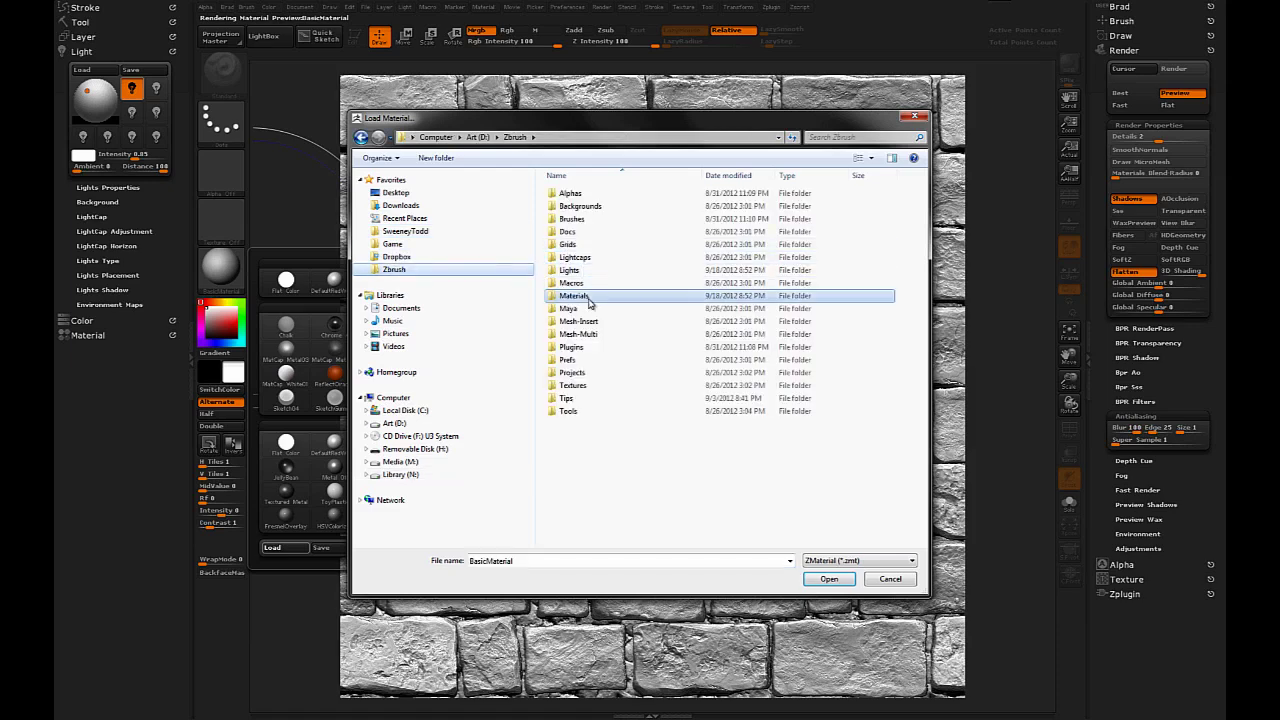
double_click(573, 295)
double_click(580, 202)
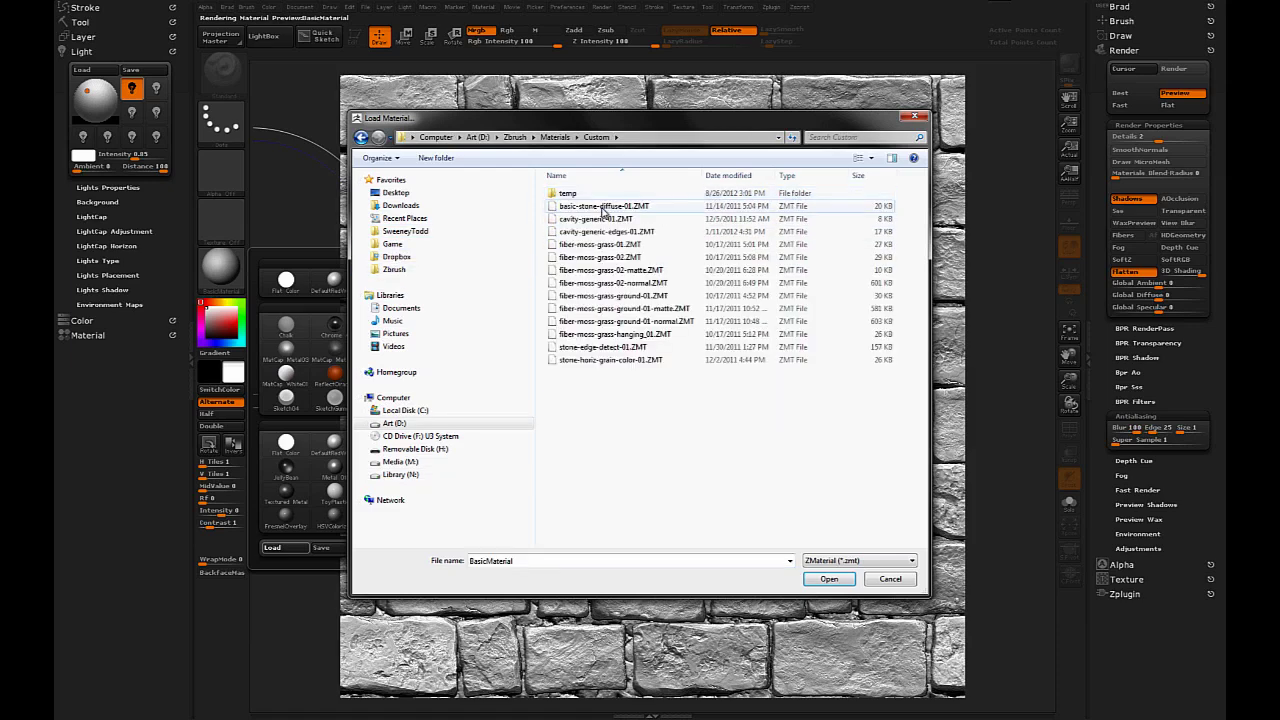
click(604, 208)
click(820, 578)
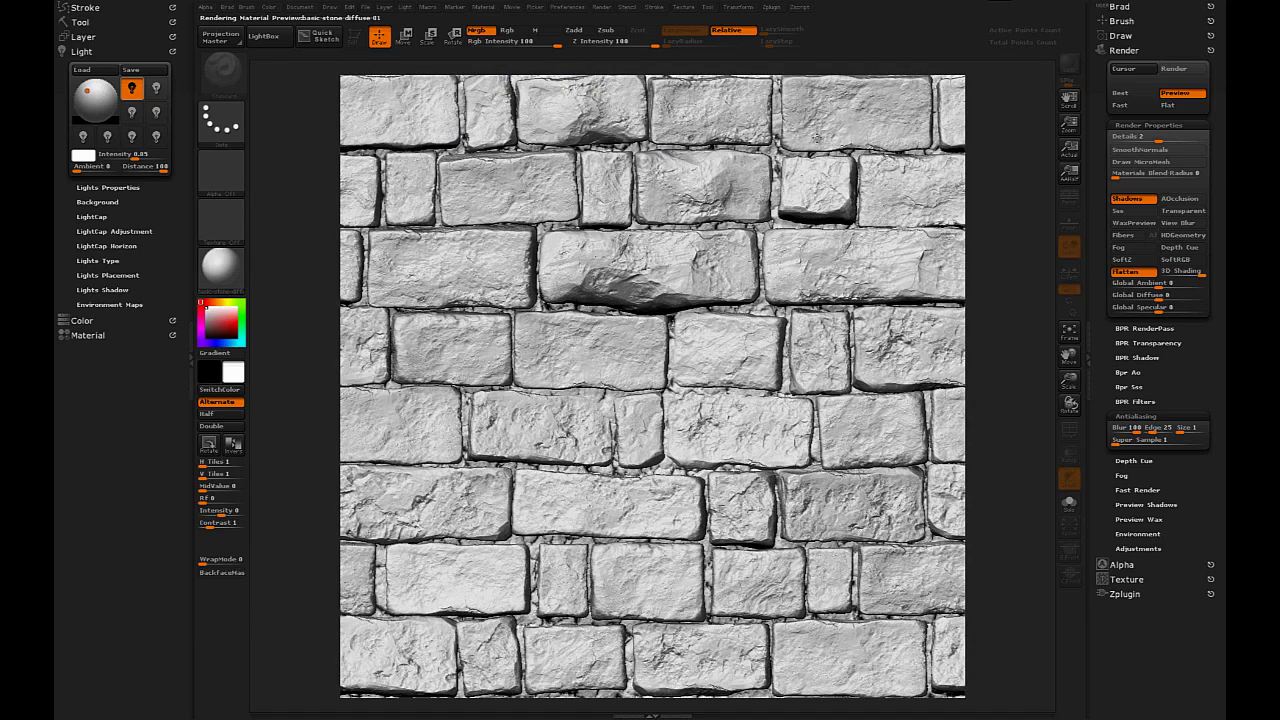
drag(100, 101, 97, 86)
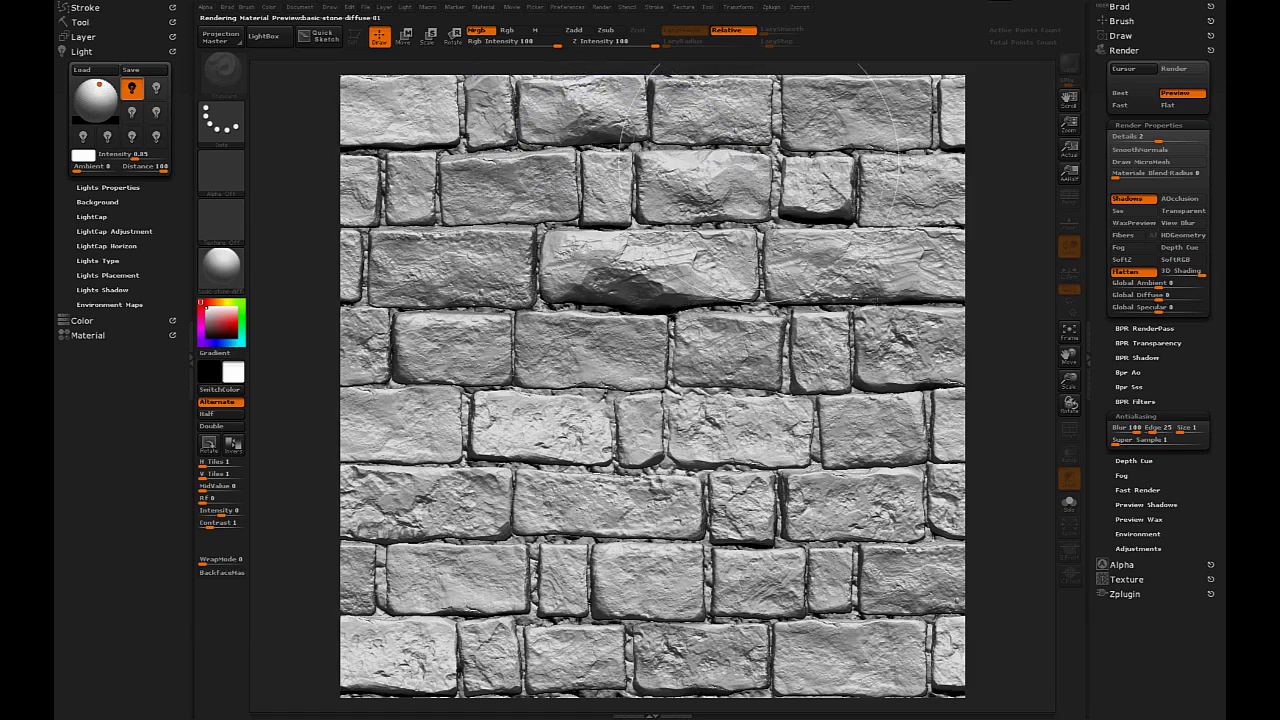
Step: Load the Default_SlightY_BetterShadows.ZLI light preset from the Zbrush Lights folder
click(116, 187)
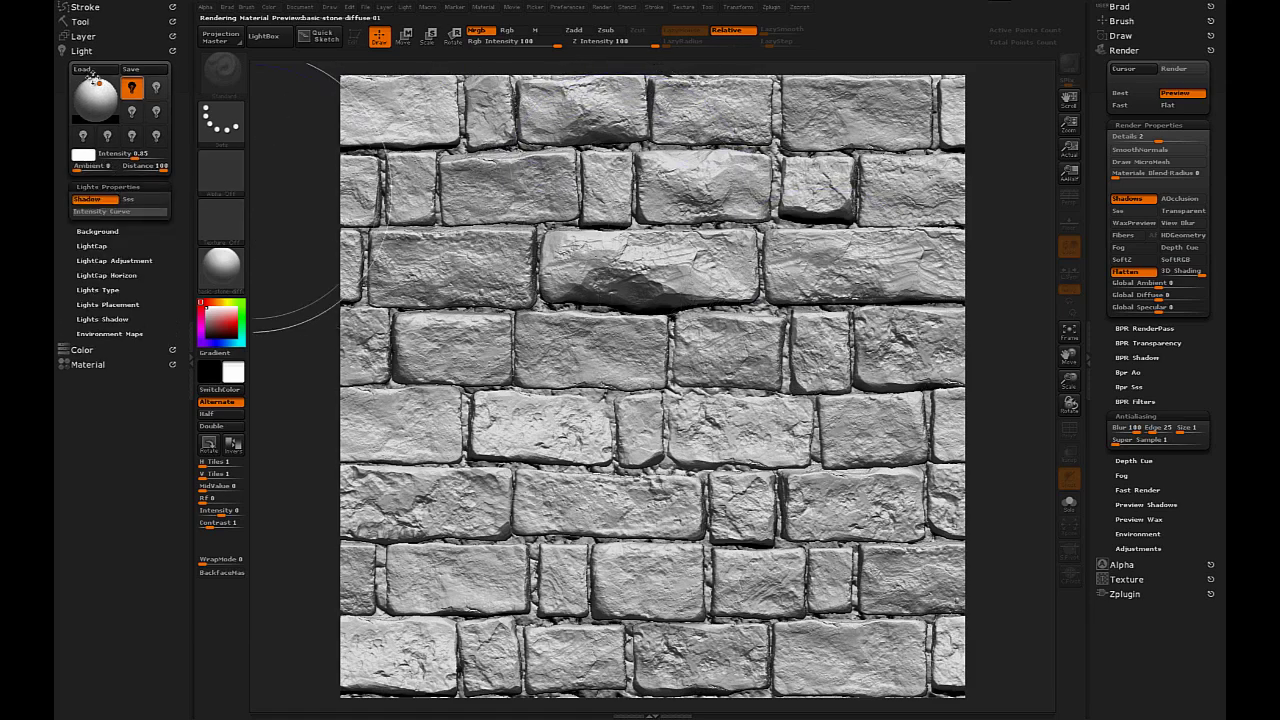
click(106, 73)
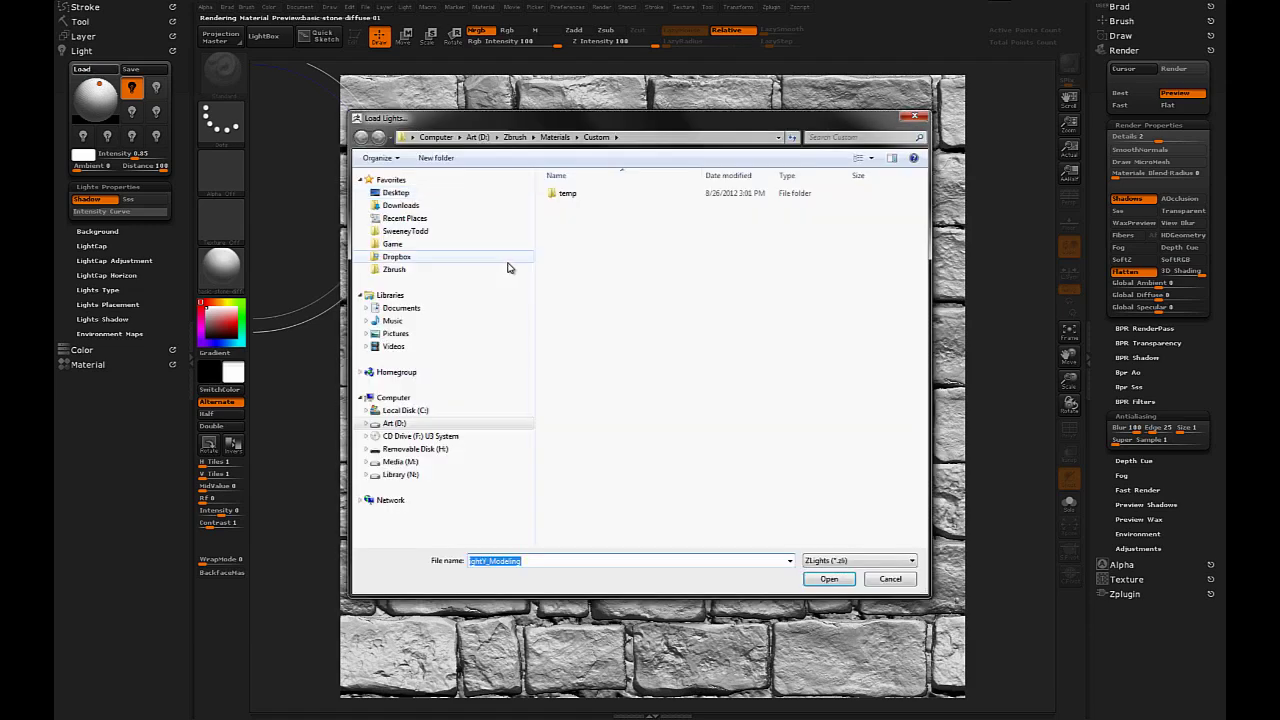
click(563, 137)
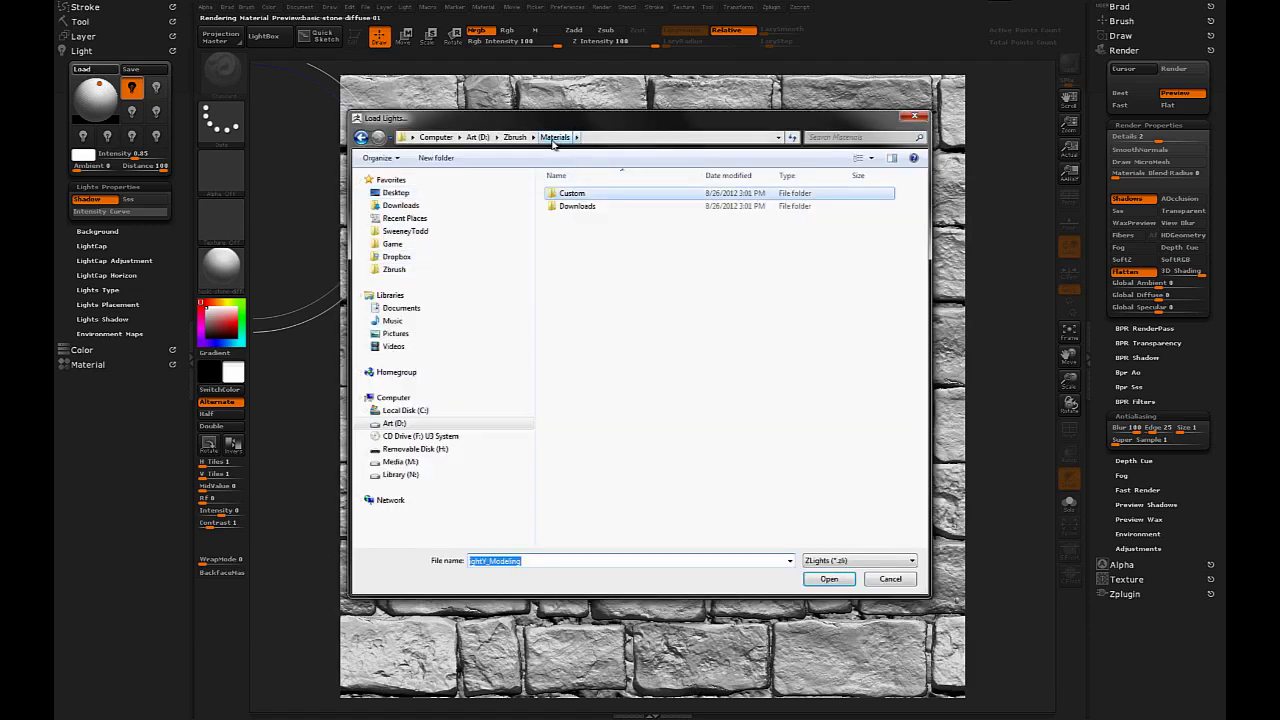
click(515, 138)
double_click(588, 271)
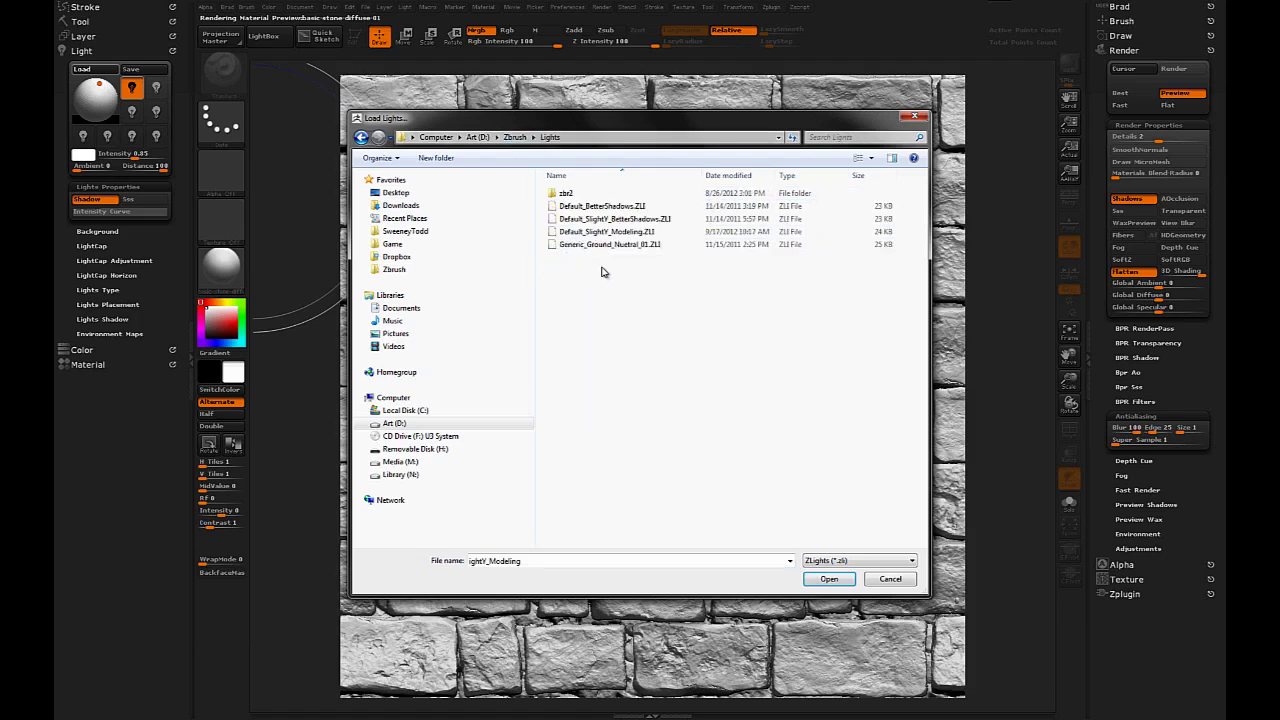
click(614, 218)
click(829, 579)
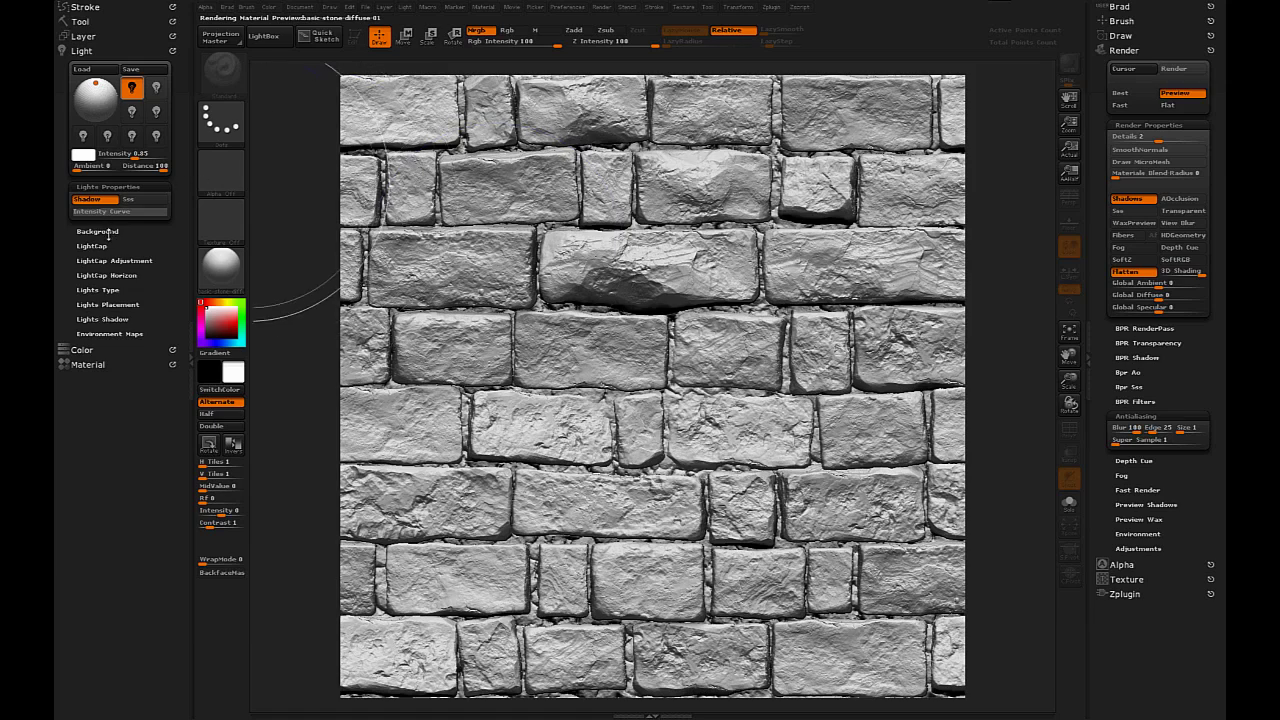
Step: Lower the Draw Size, collapse the Light palette, and render the stone wall at Best quality
key(space)
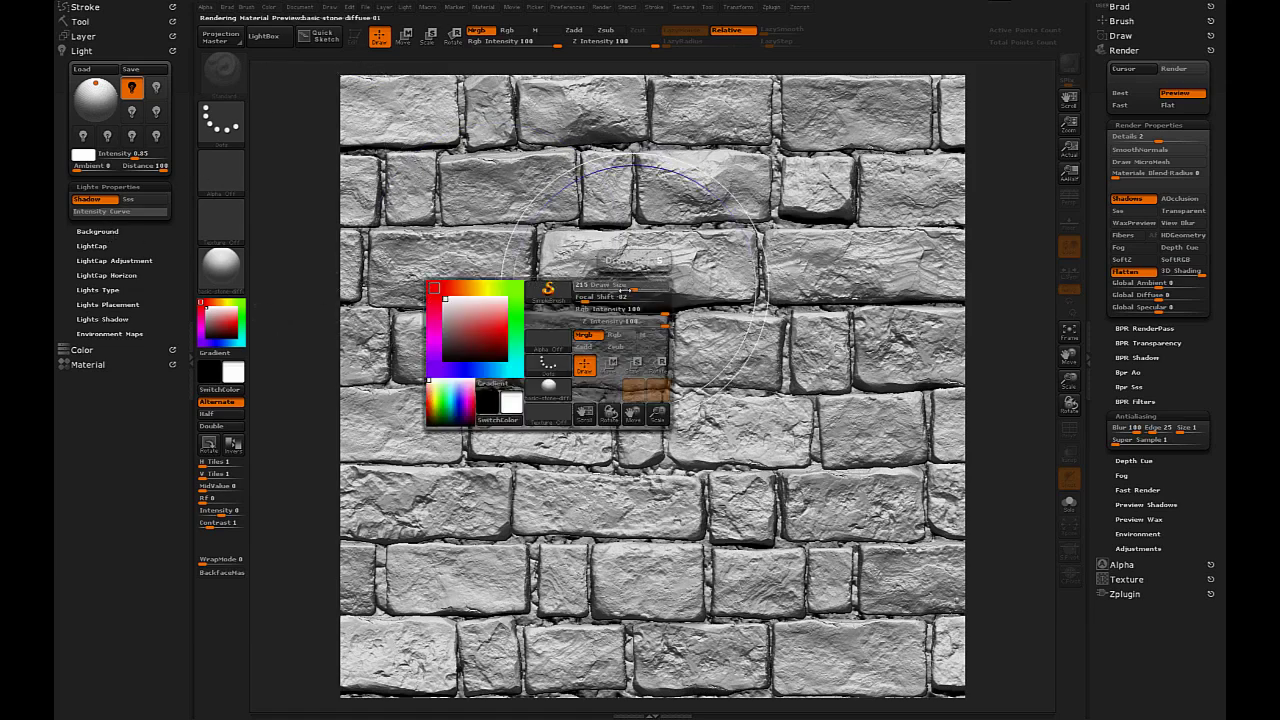
mouse_move(625, 289)
mouse_down()
mouse_move(600, 289)
mouse_move(740, 295)
mouse_move(680, 330)
mouse_up()
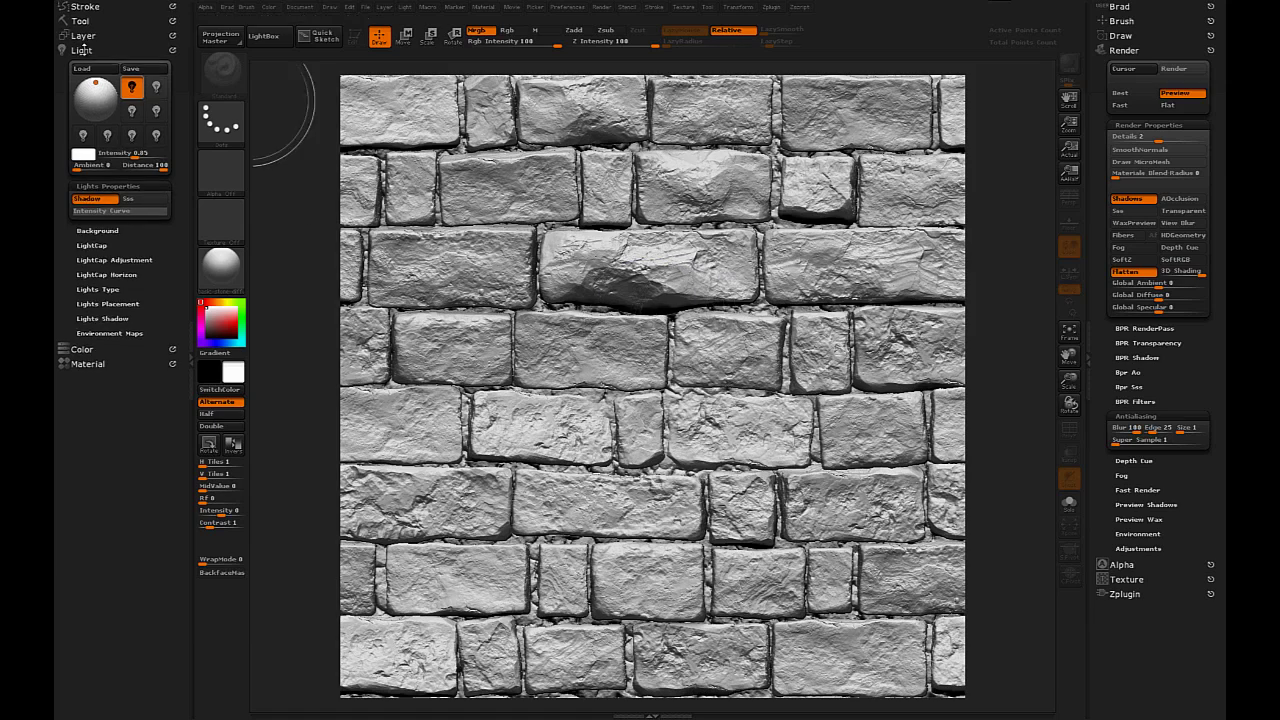
click(82, 50)
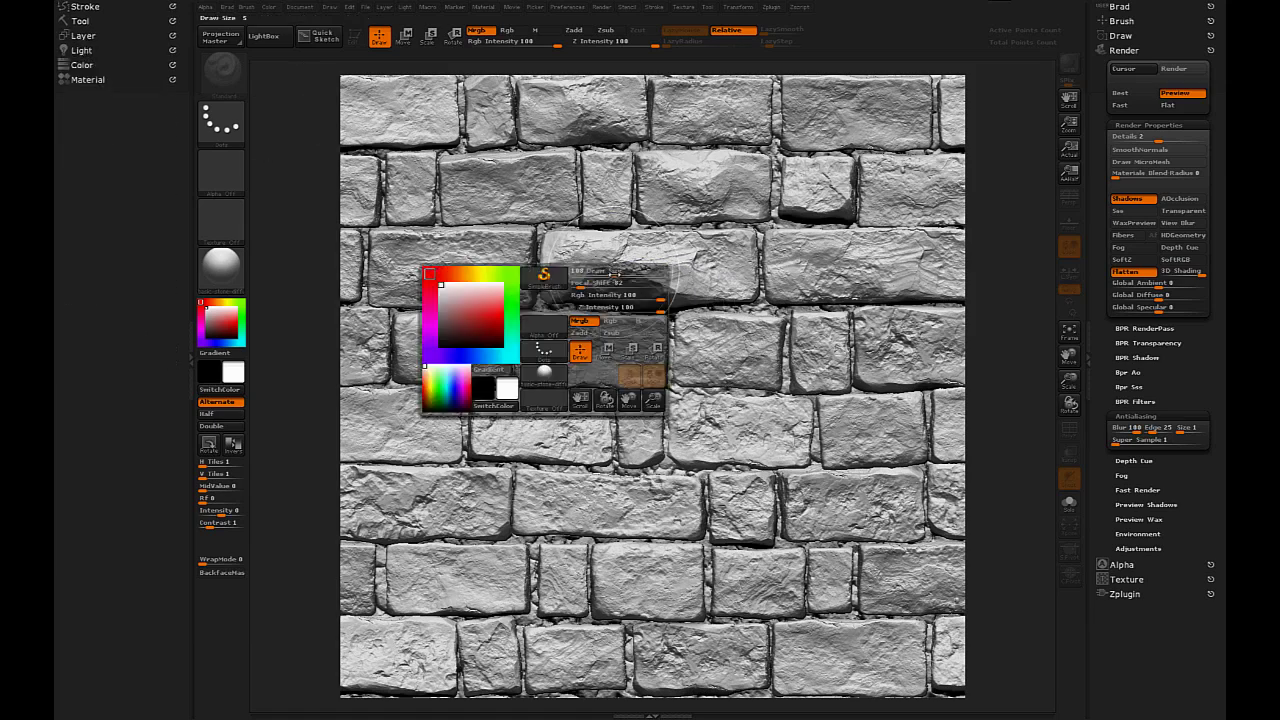
key(space)
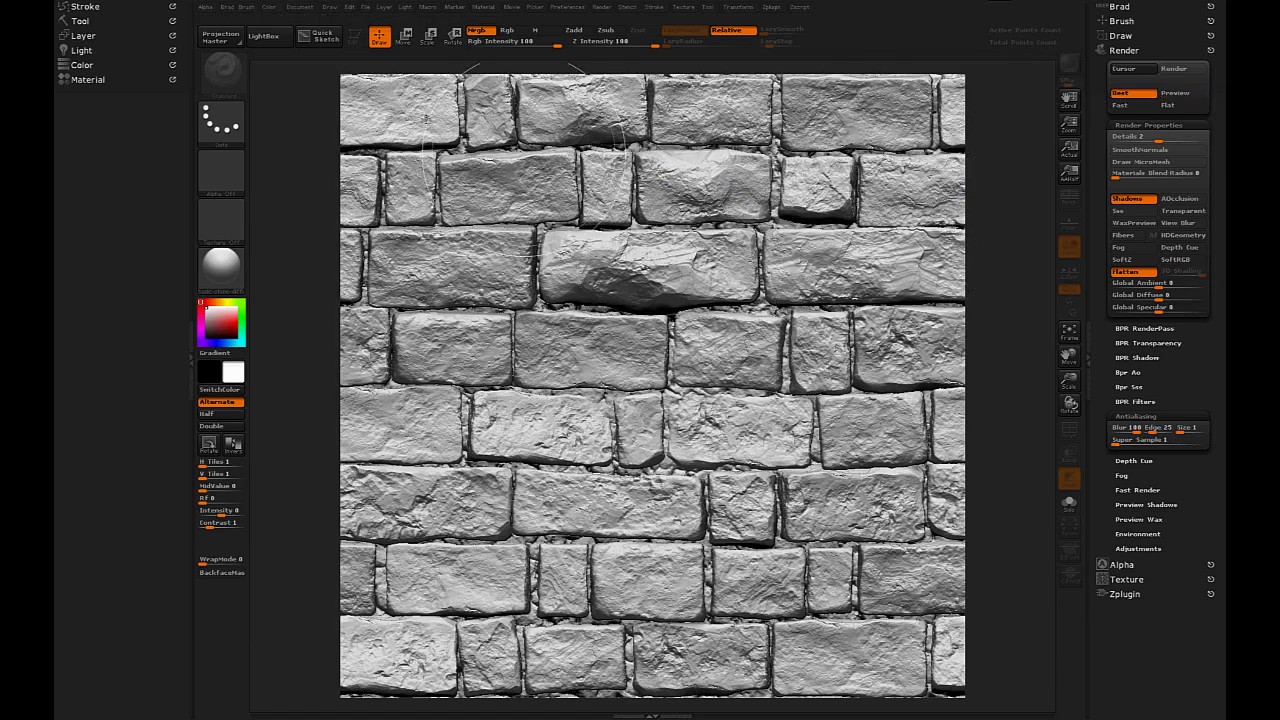
Step: Send the shadowed stone-wall render to Photoshop via Document > ZAppLink
click(307, 8)
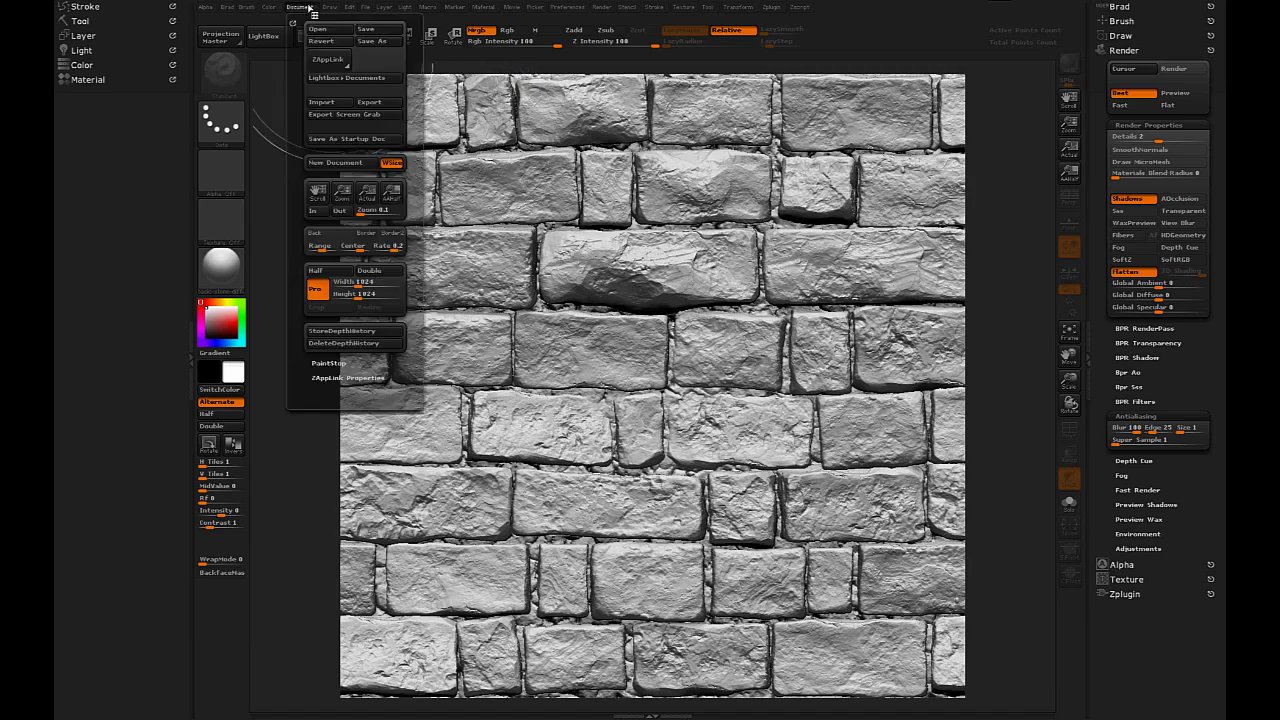
click(330, 60)
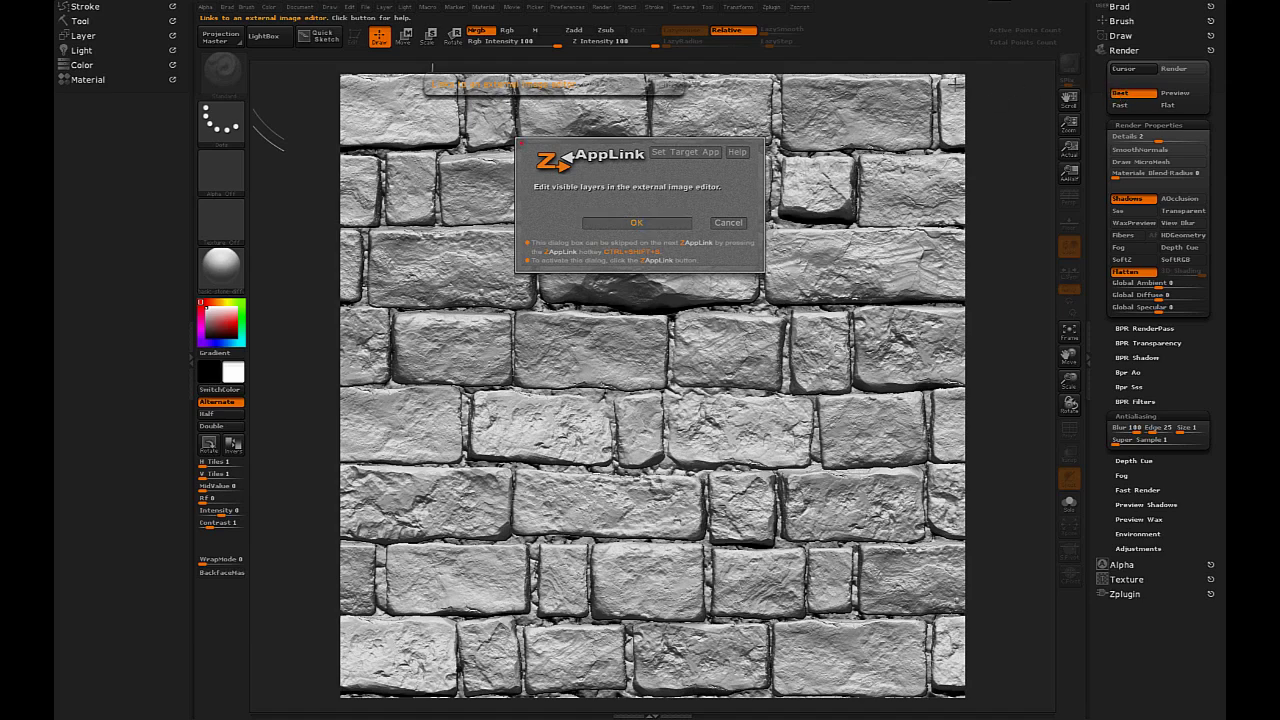
click(645, 222)
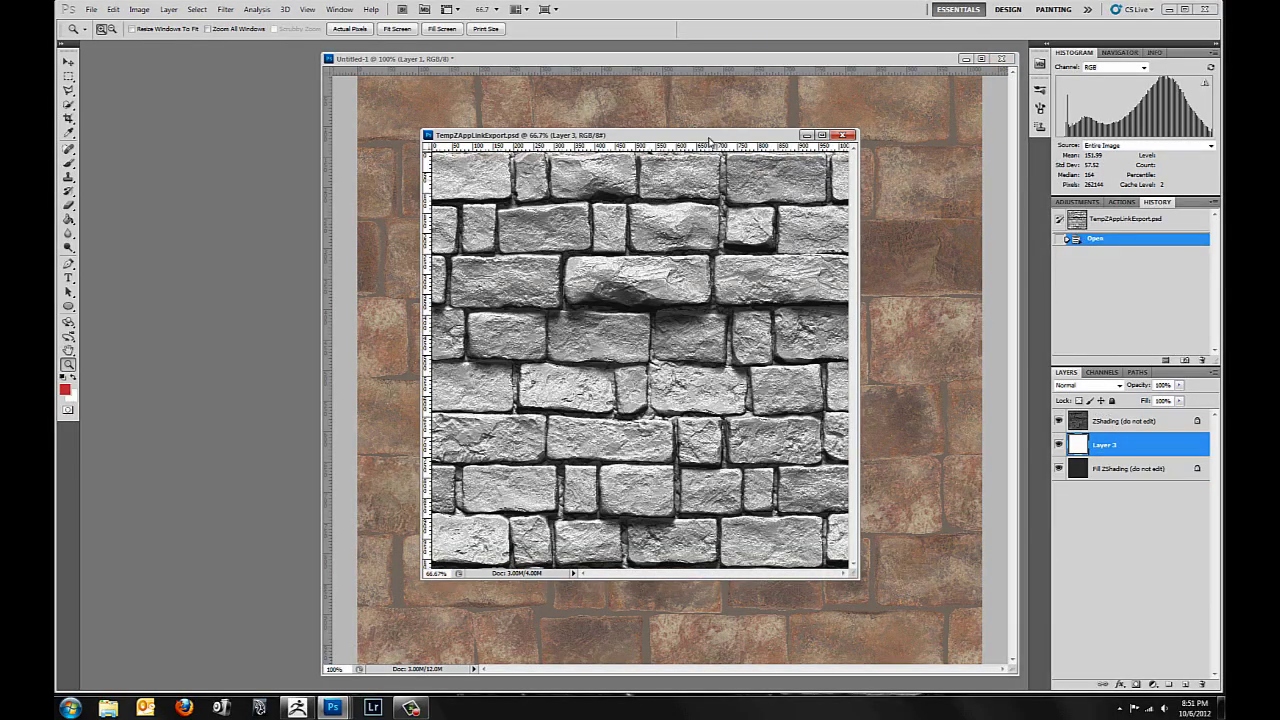
Step: Merge the three exported layers and drag the result into Untitled-1's color group
drag(702, 140, 373, 117)
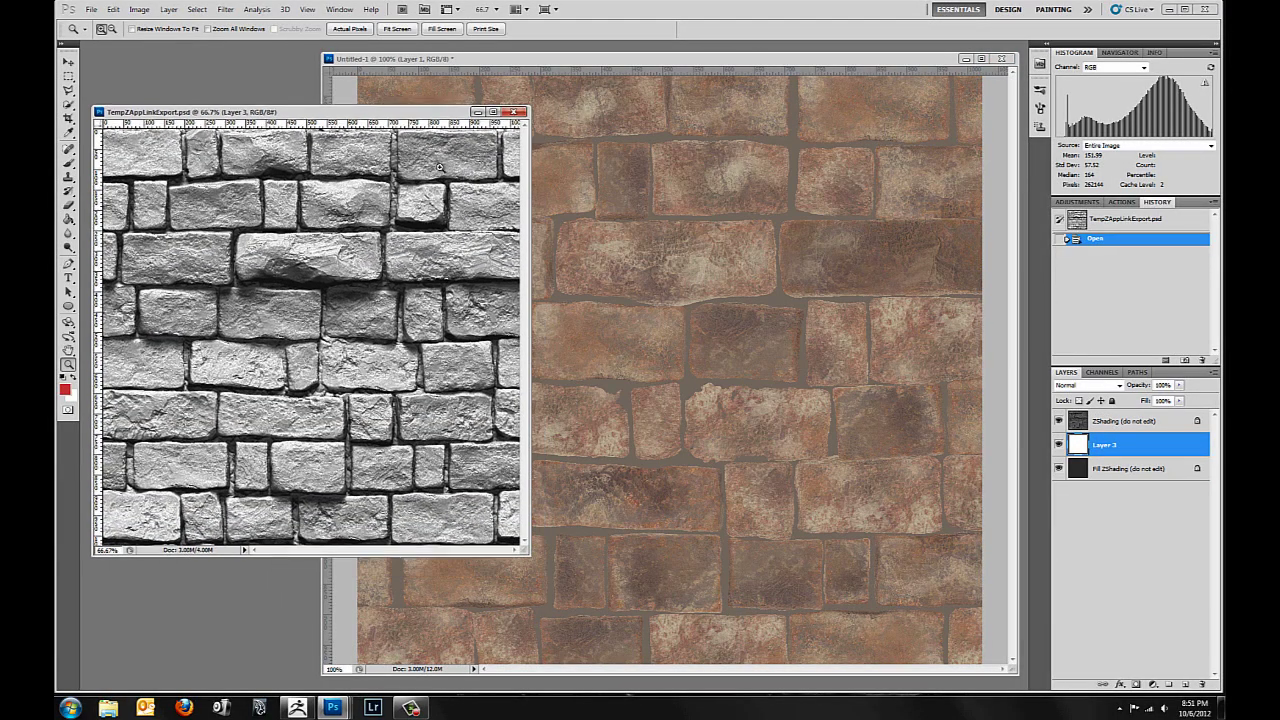
shift+click(1133, 420)
shift+click(1134, 470)
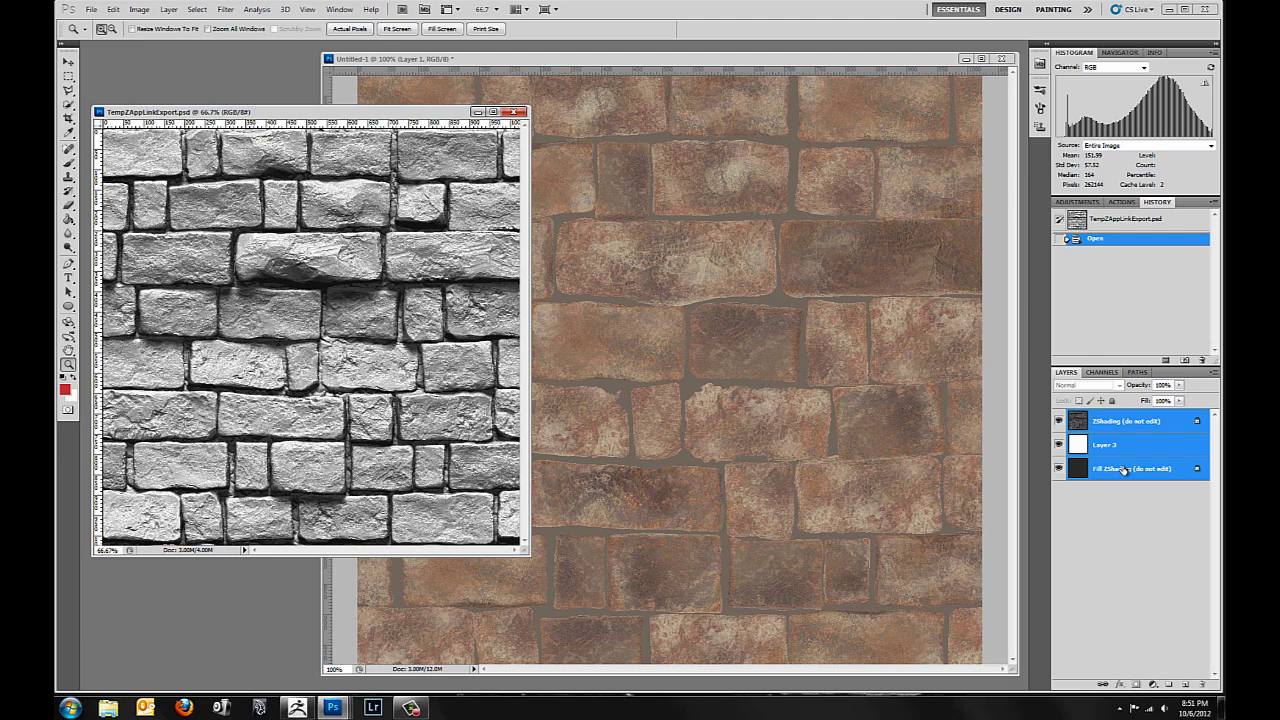
key(ctrl+e)
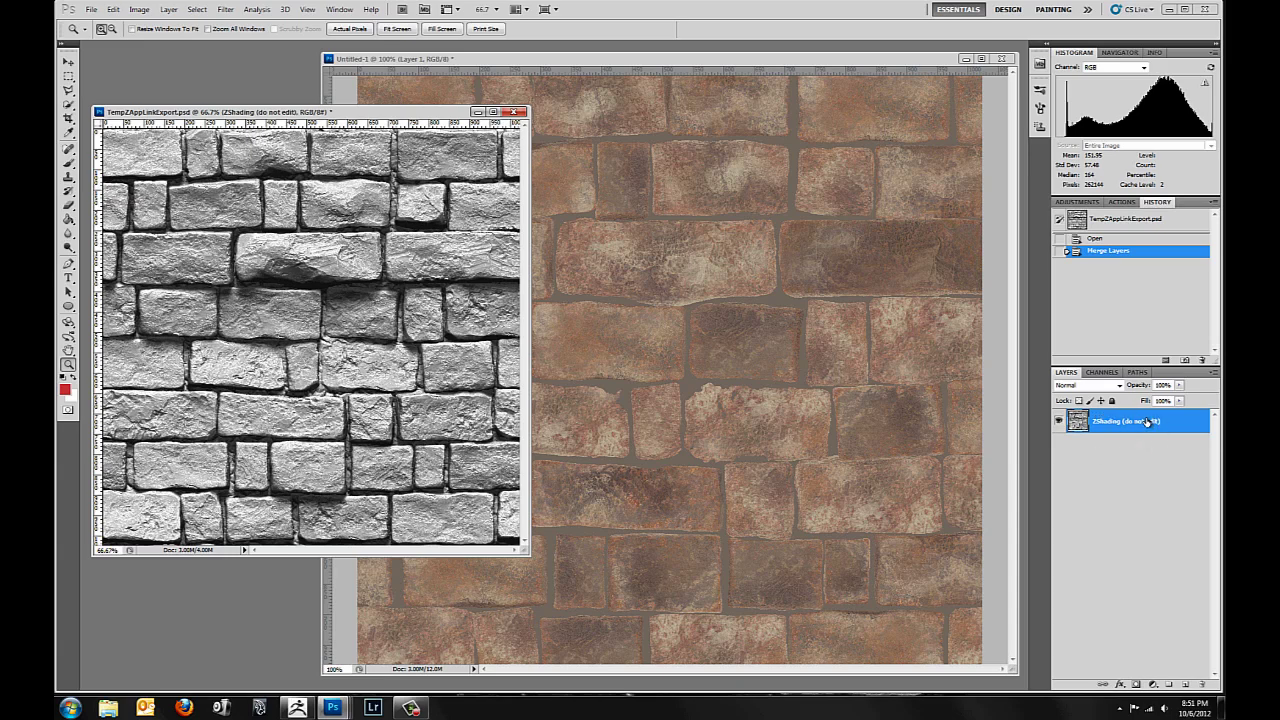
drag(1153, 421, 790, 306)
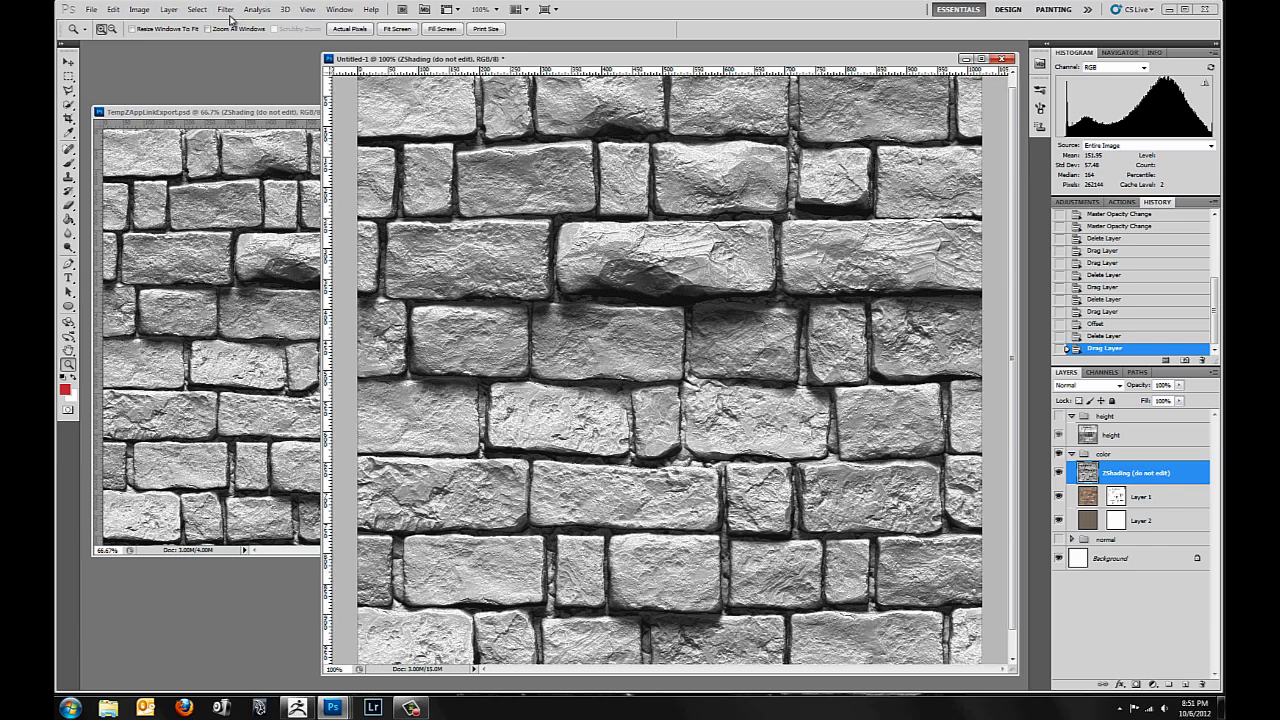
Step: Apply the Offset filter at +512 px horizontal and vertical with Wrap Around
click(226, 12)
mouse_move(242, 248)
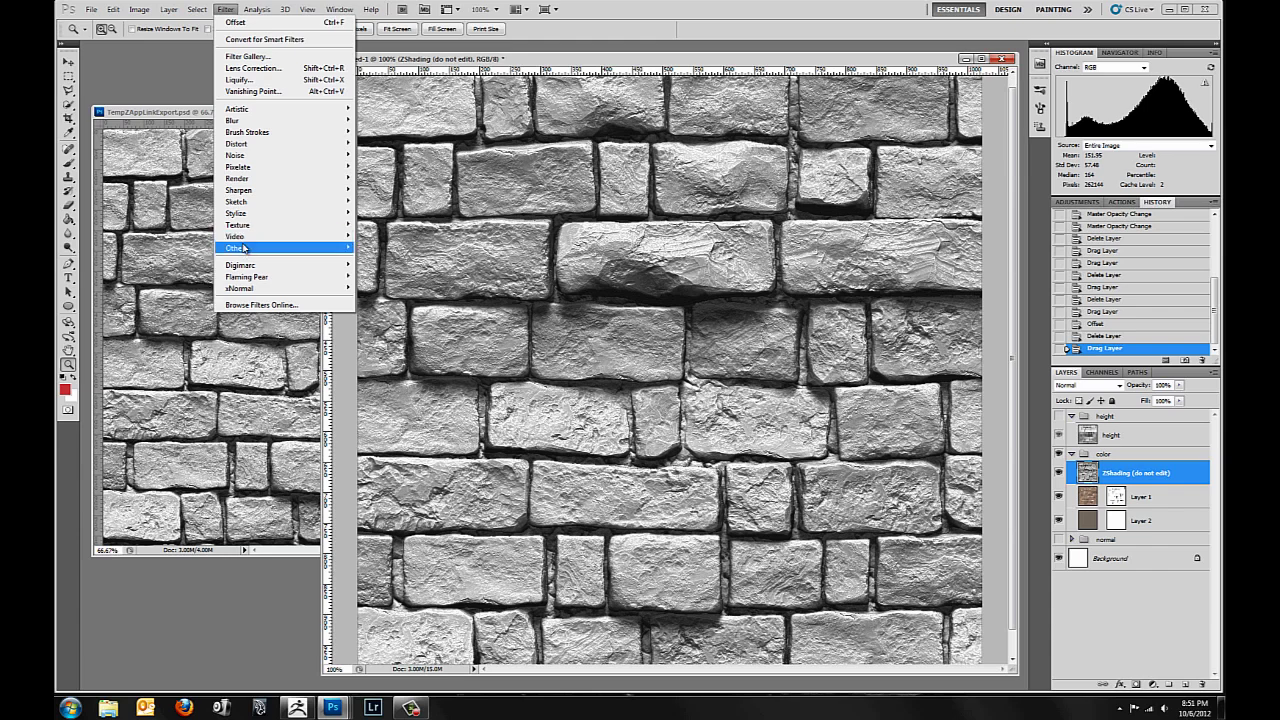
click(186, 295)
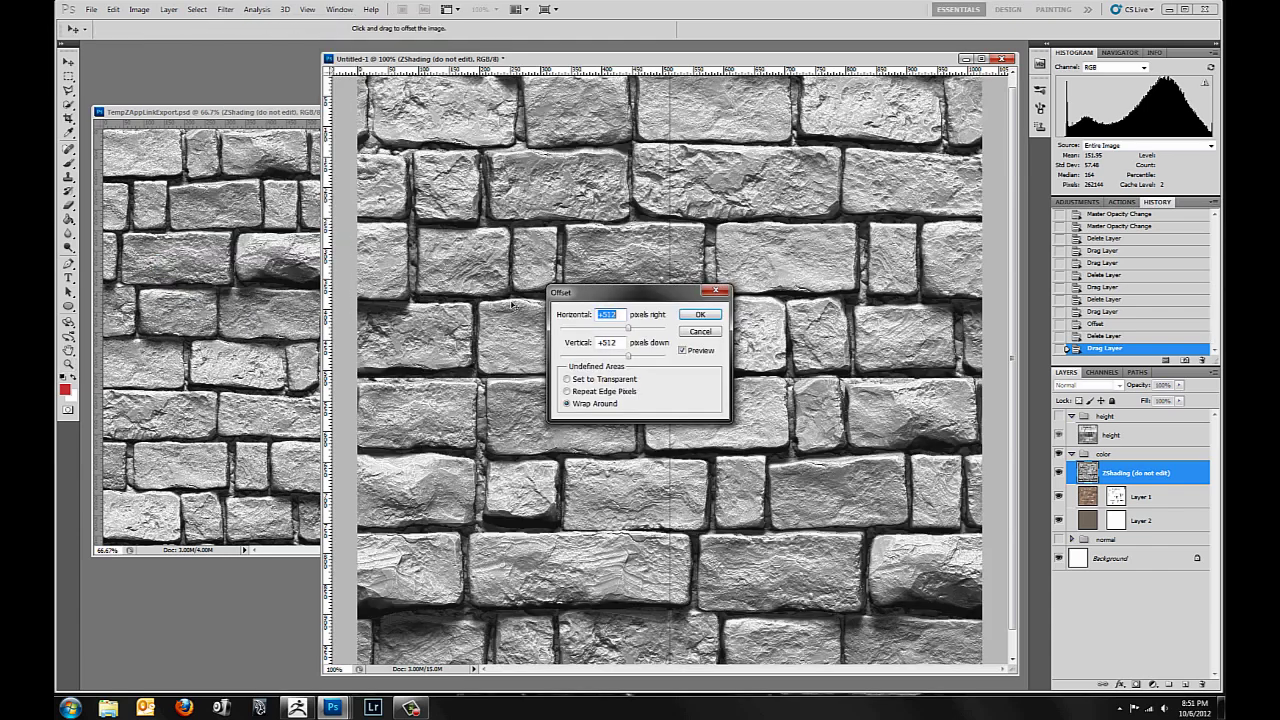
double_click(620, 341)
click(619, 315)
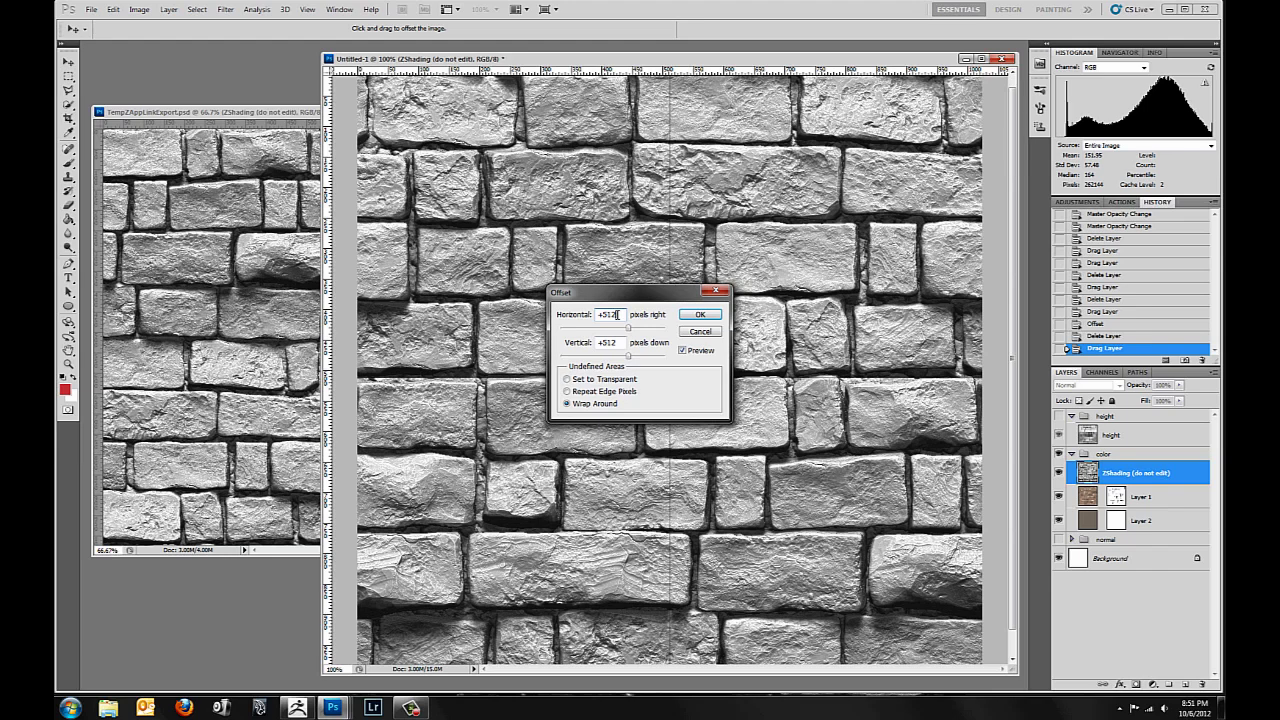
click(700, 316)
Step: Zoom in and pan around the centre of the image to inspect the tile seams
key(z)
click(671, 386)
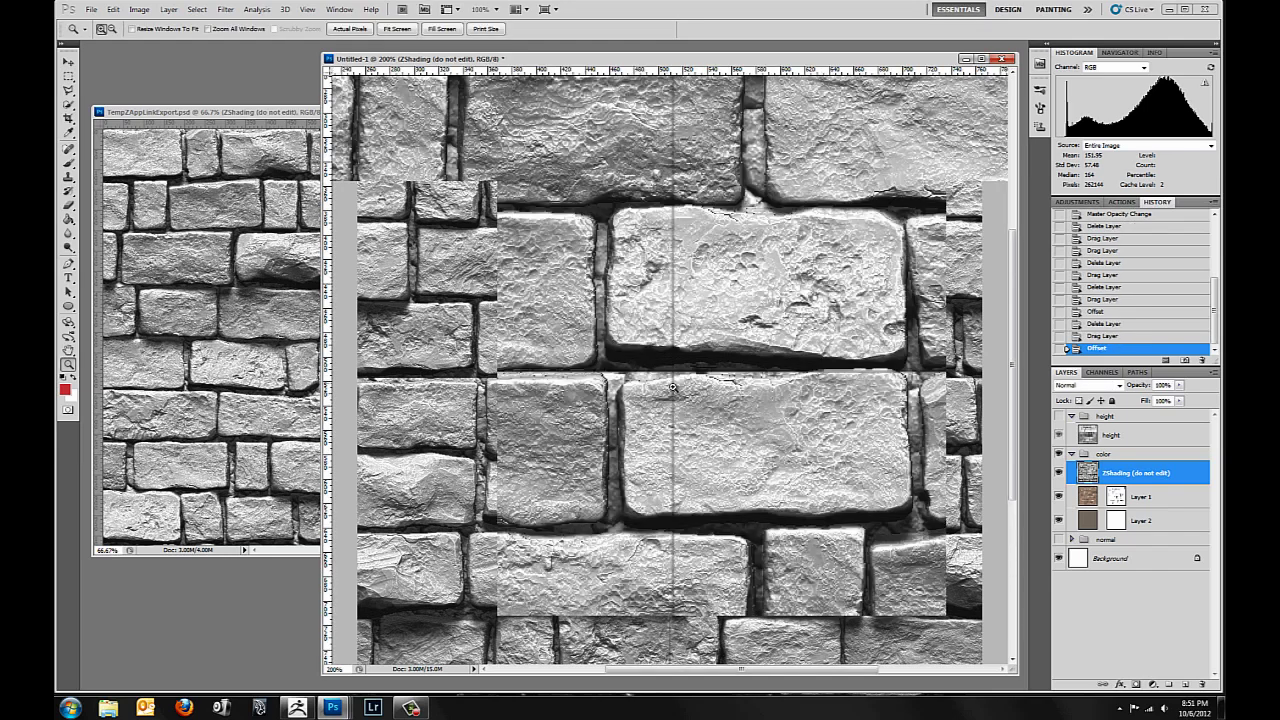
click(677, 382)
drag(693, 460, 709, 314)
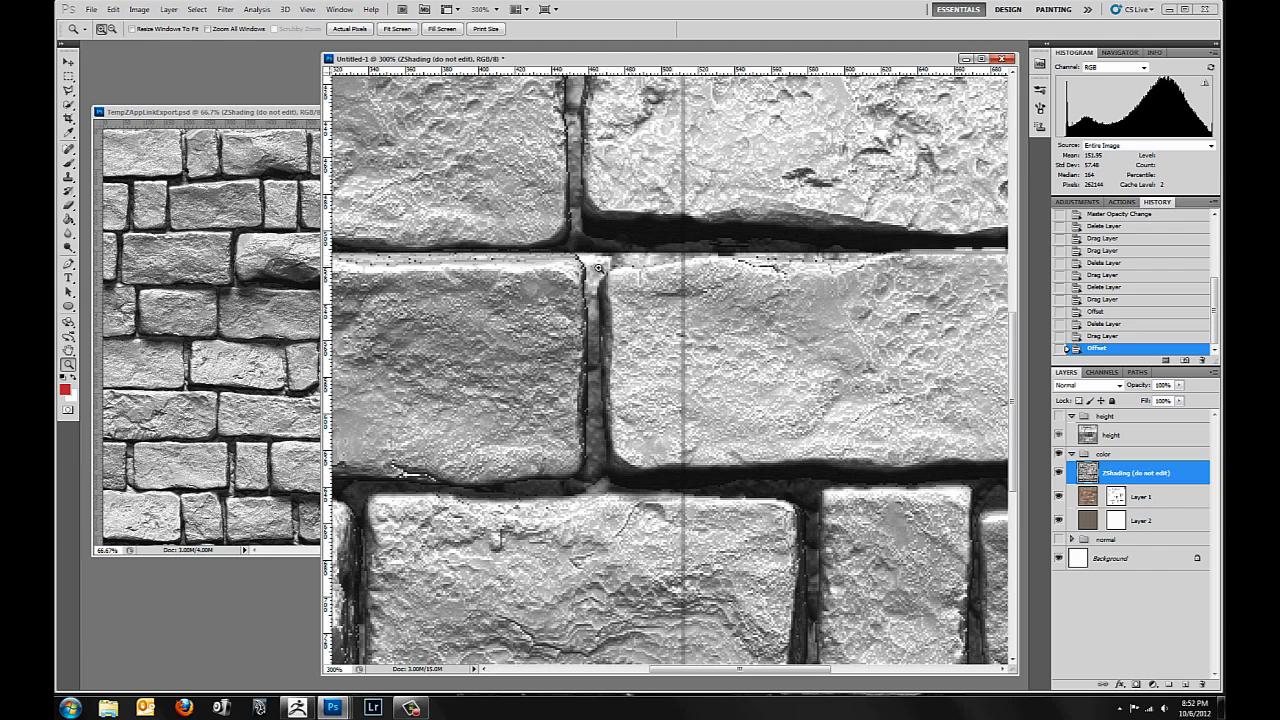
drag(744, 555, 744, 367)
scroll(744, 367, down, 5)
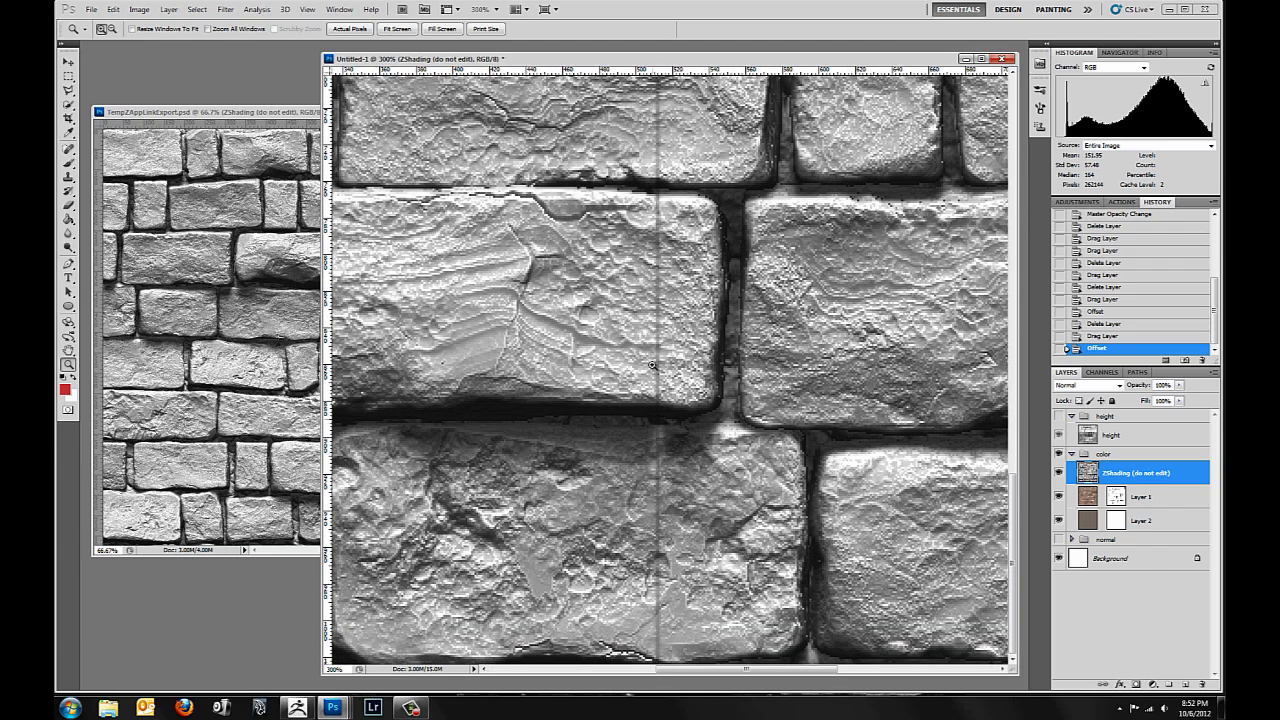
Step: Zoom out to review the whole offset tile, drag the ZShading layer down, then return to ZBrush
click(297, 707)
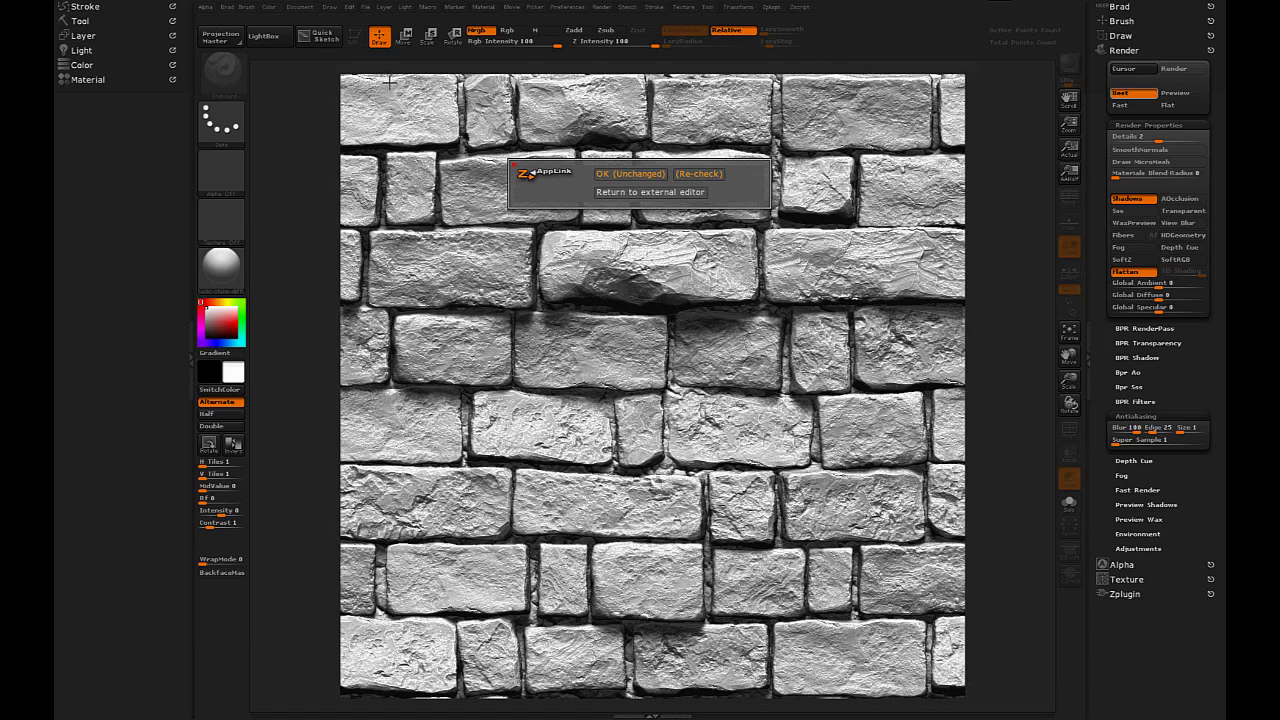
key(super)
click(330, 708)
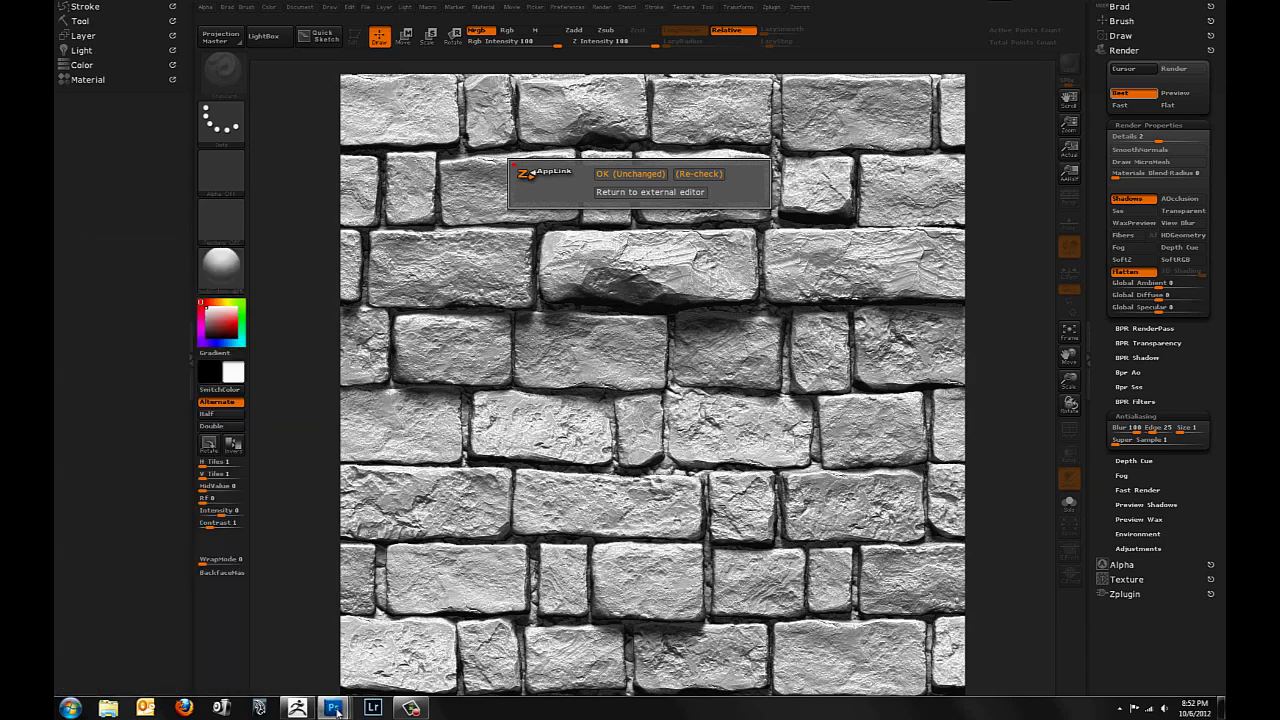
click(220, 633)
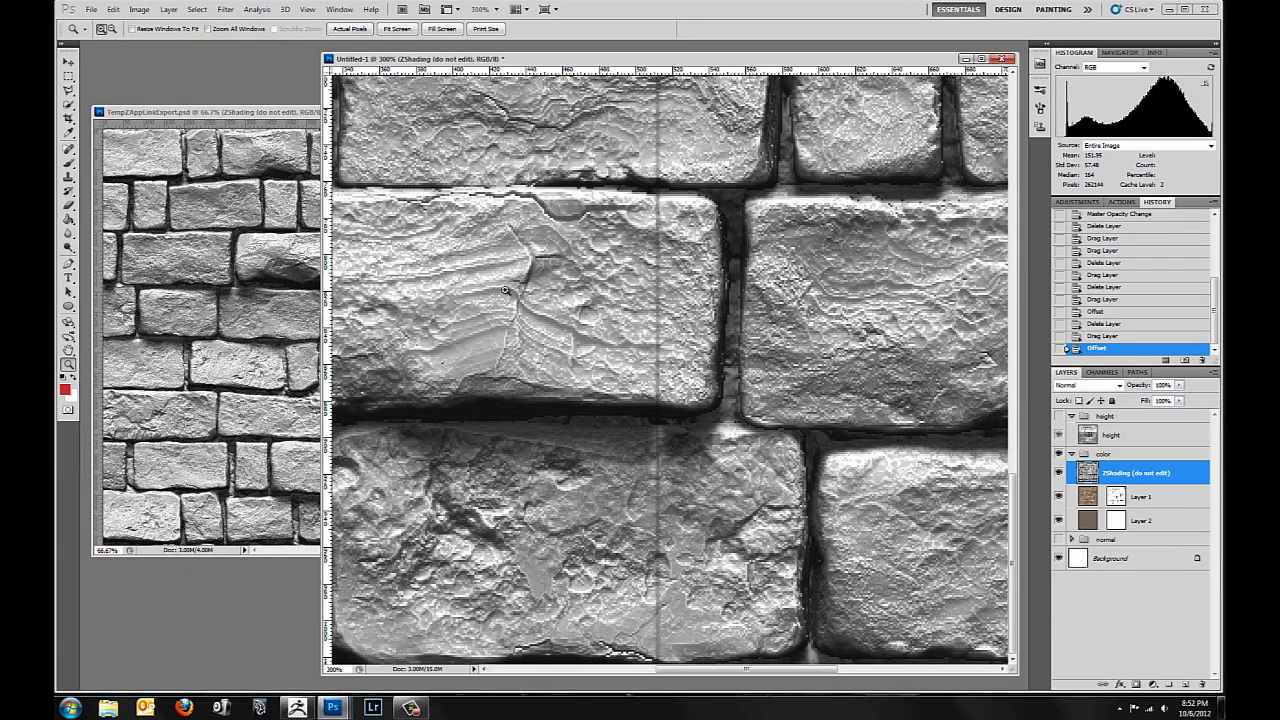
alt+click(646, 422)
alt+click(646, 422)
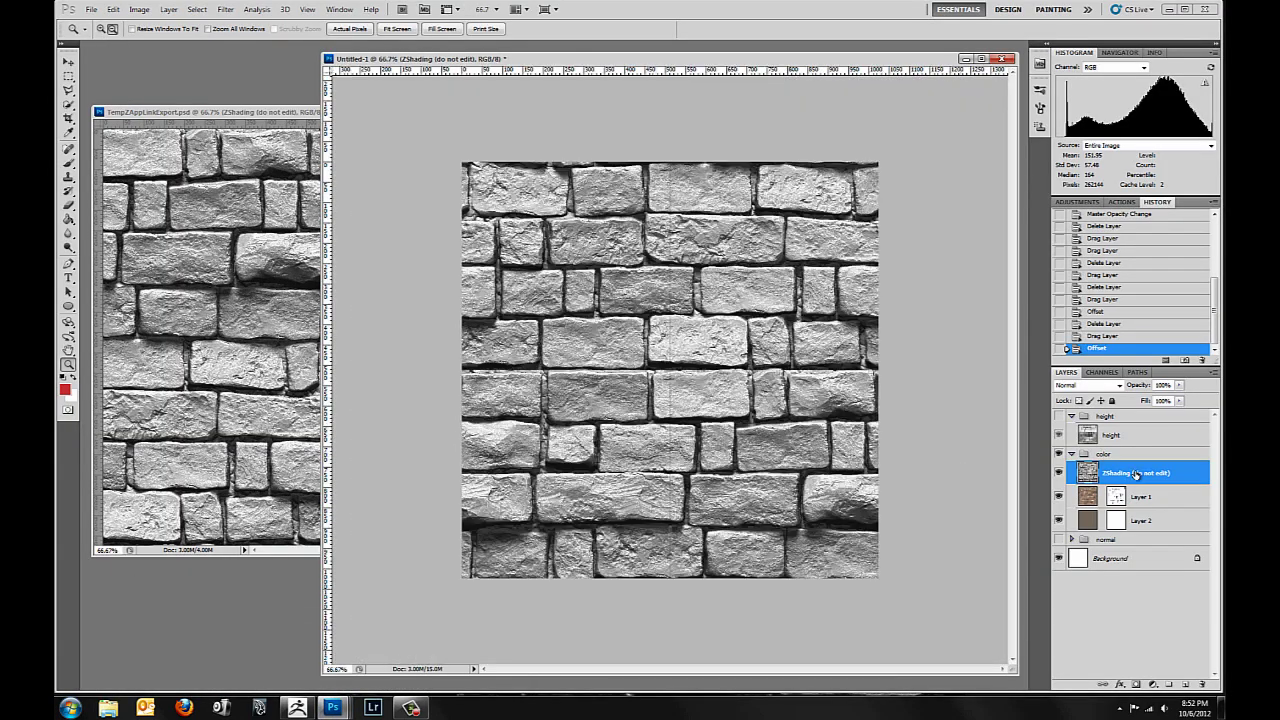
drag(1188, 480, 1202, 684)
click(297, 707)
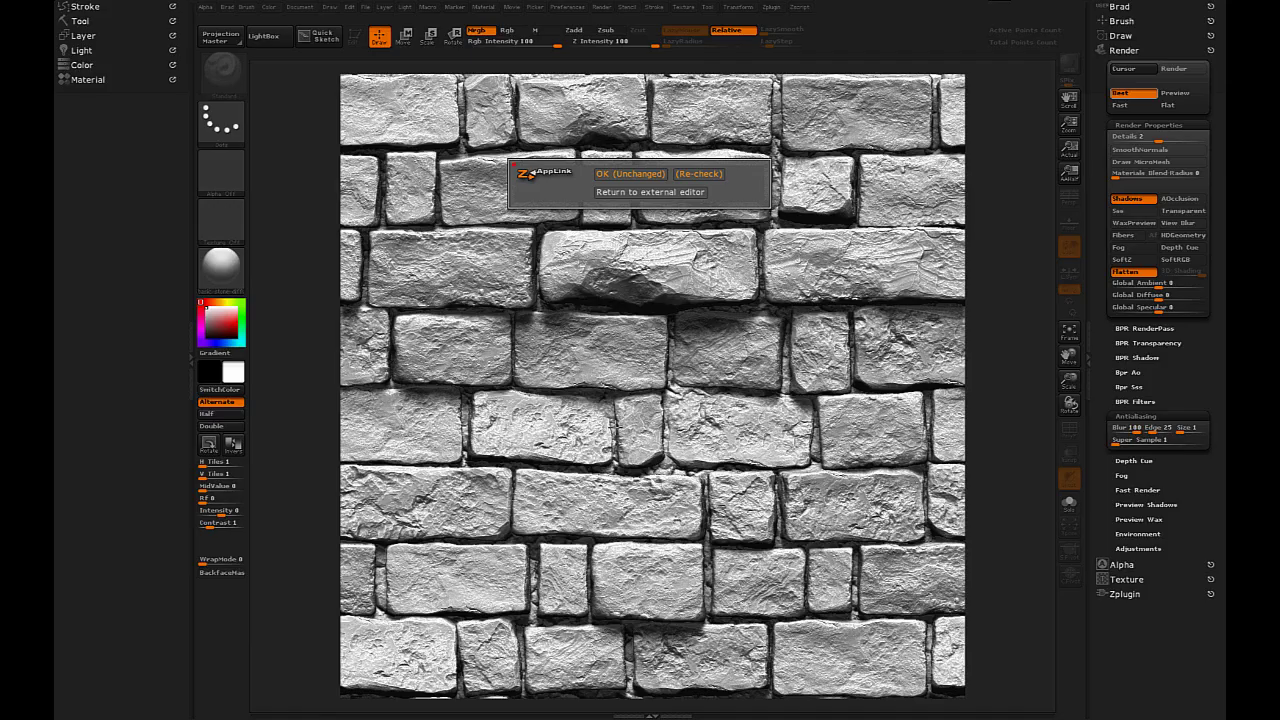
Step: Accept the AppLink prompt unchanged and set the layer's Displace V to 64
click(632, 174)
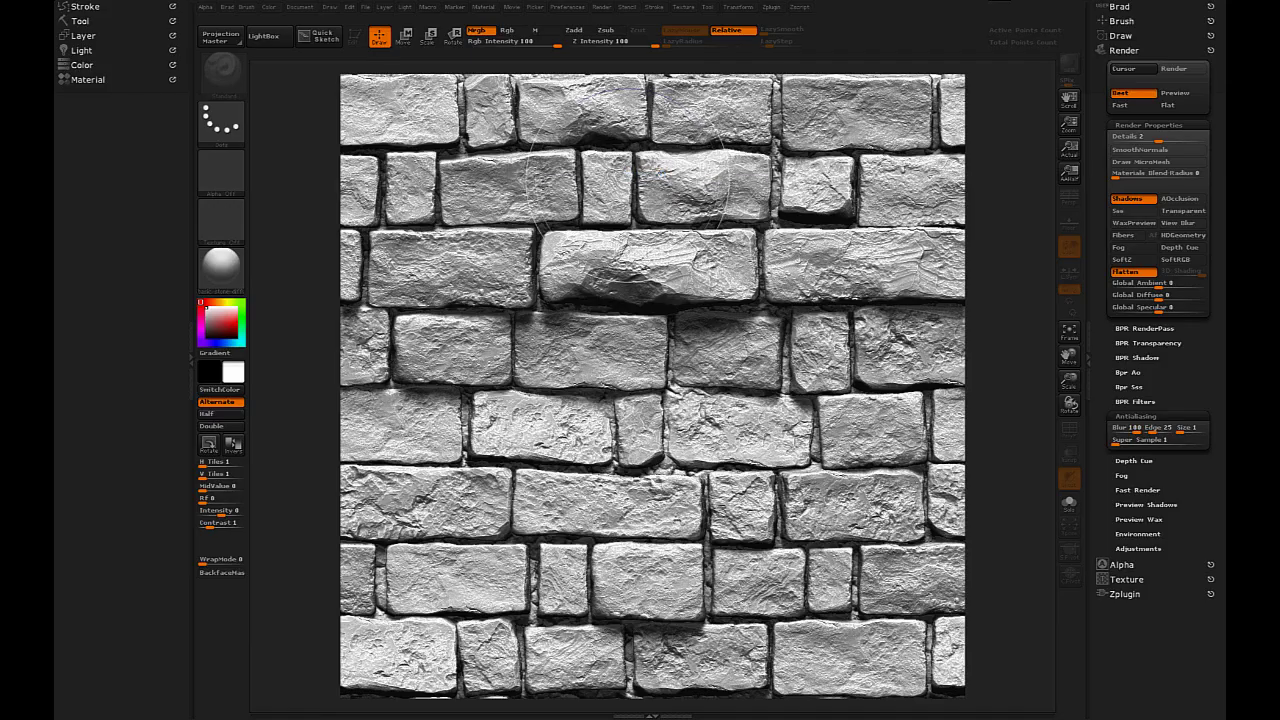
click(84, 36)
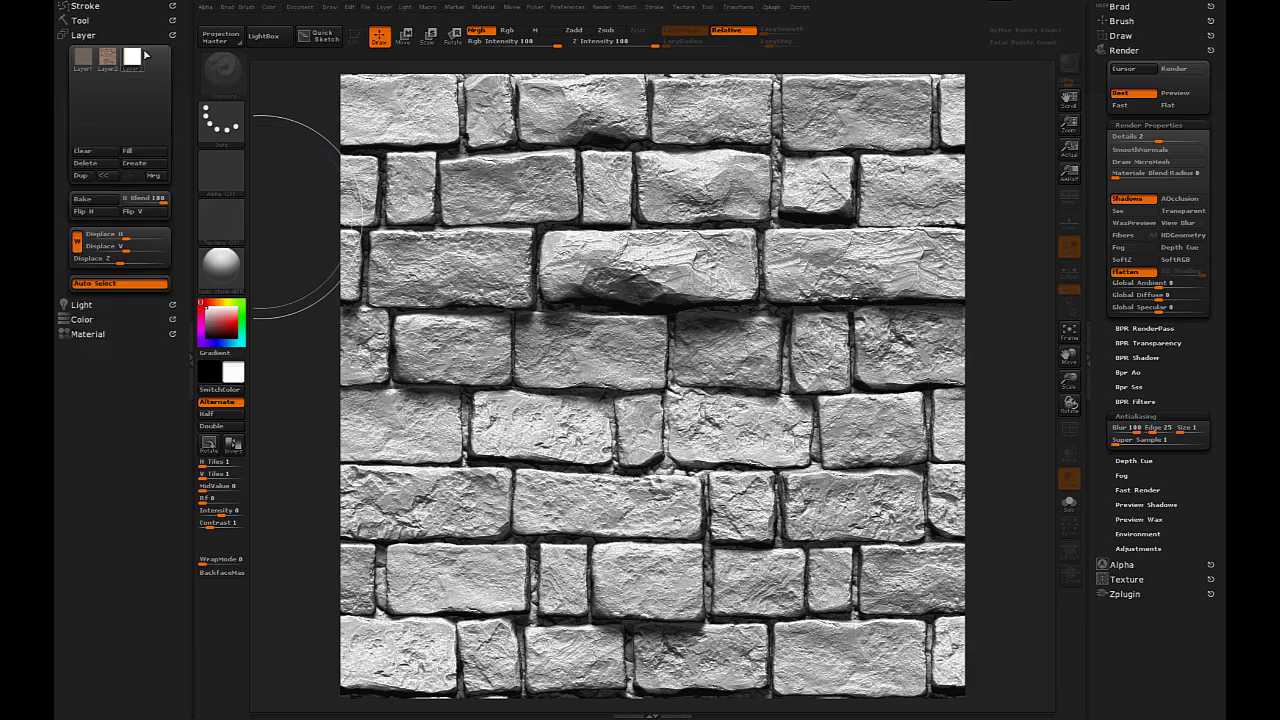
mouse_move(138, 62)
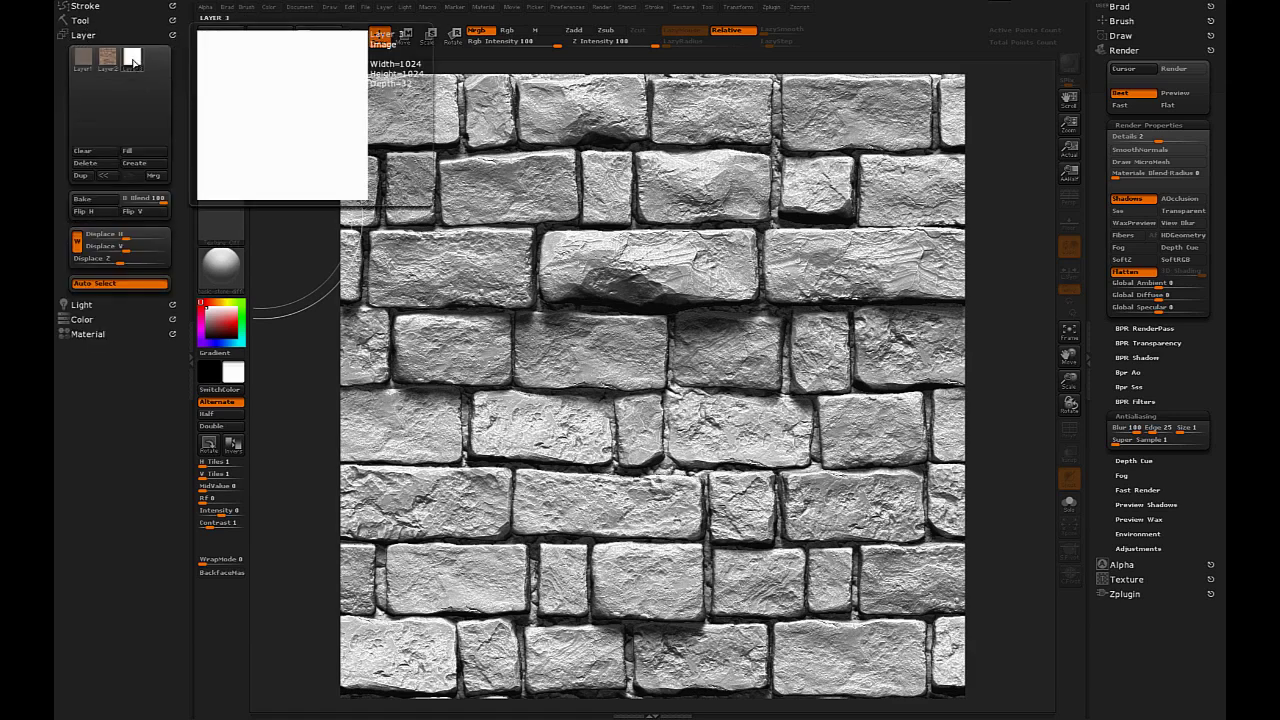
click(126, 244)
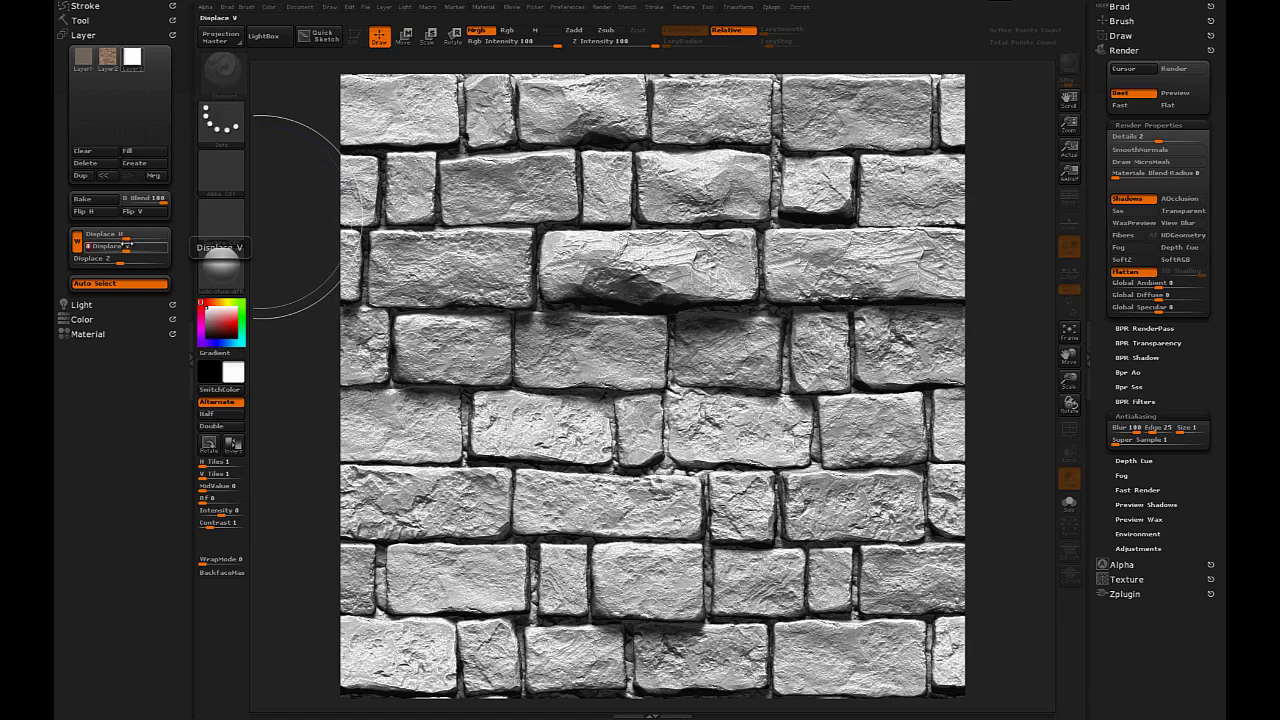
text(64)
key(Return)
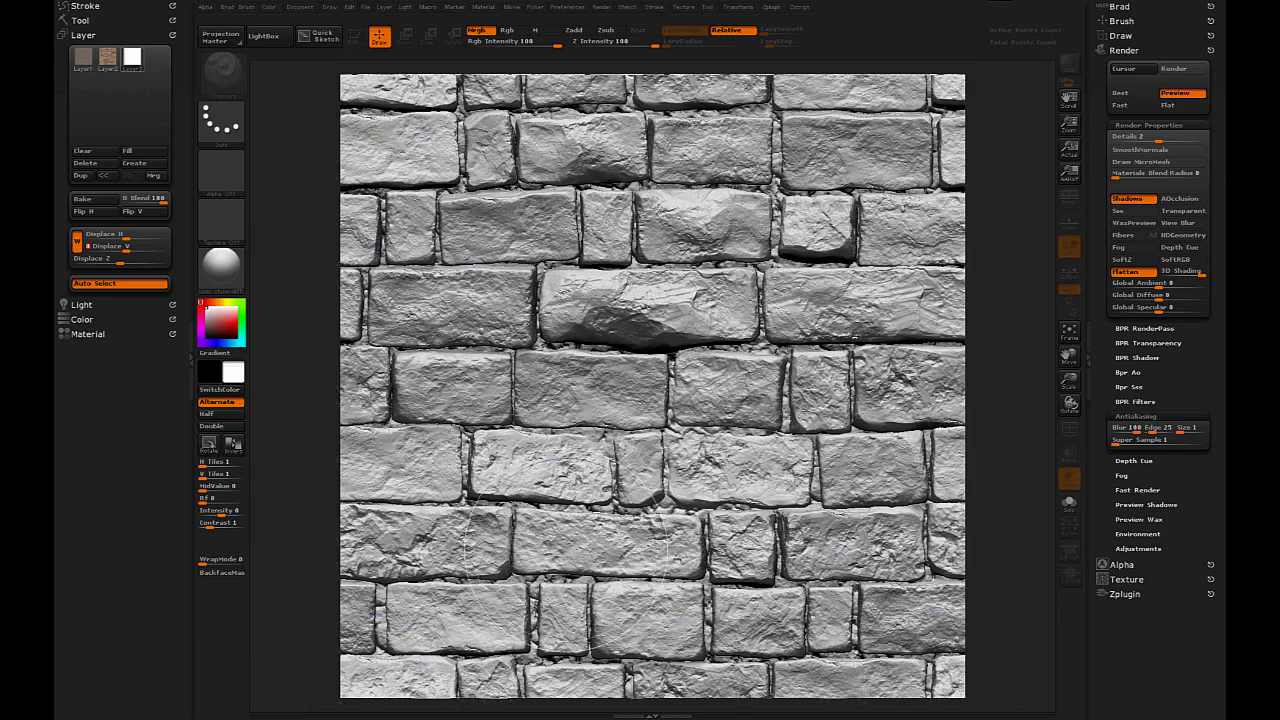
key(super)
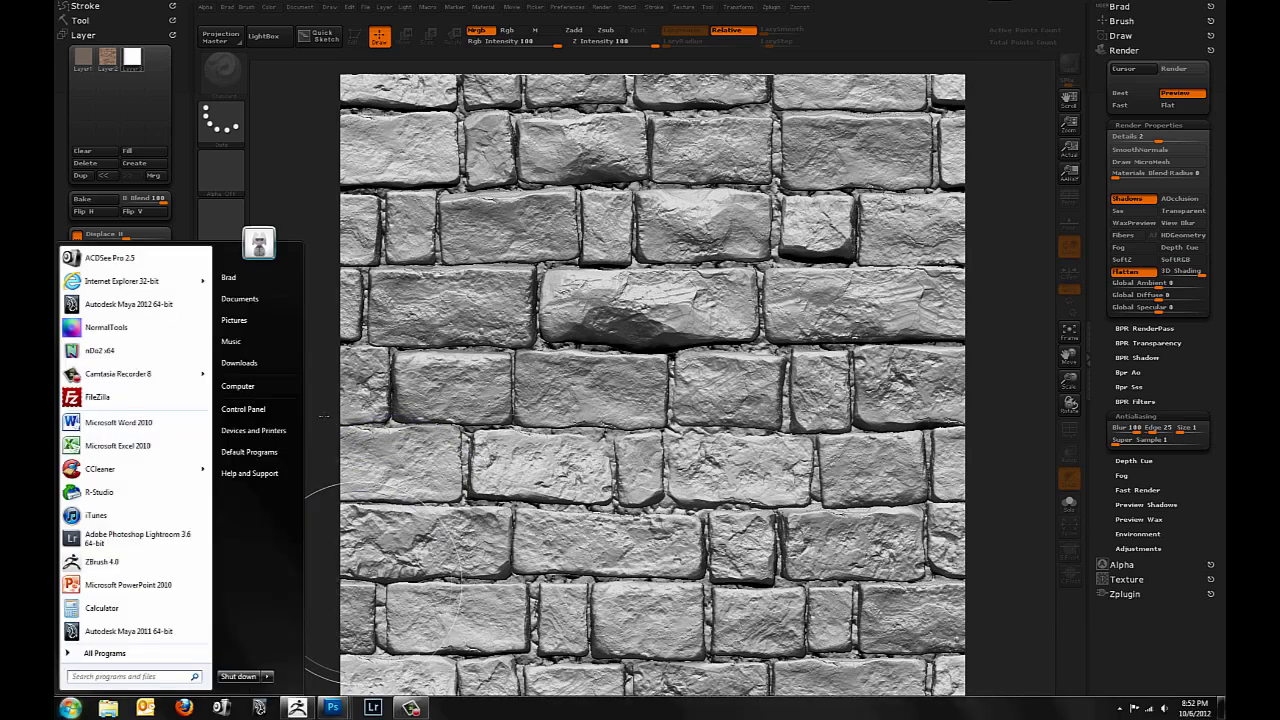
Step: Update the reloaded ZBrush export, merge its three layers with Ctrl+E, and drag the result into Untitled-1
key(super)
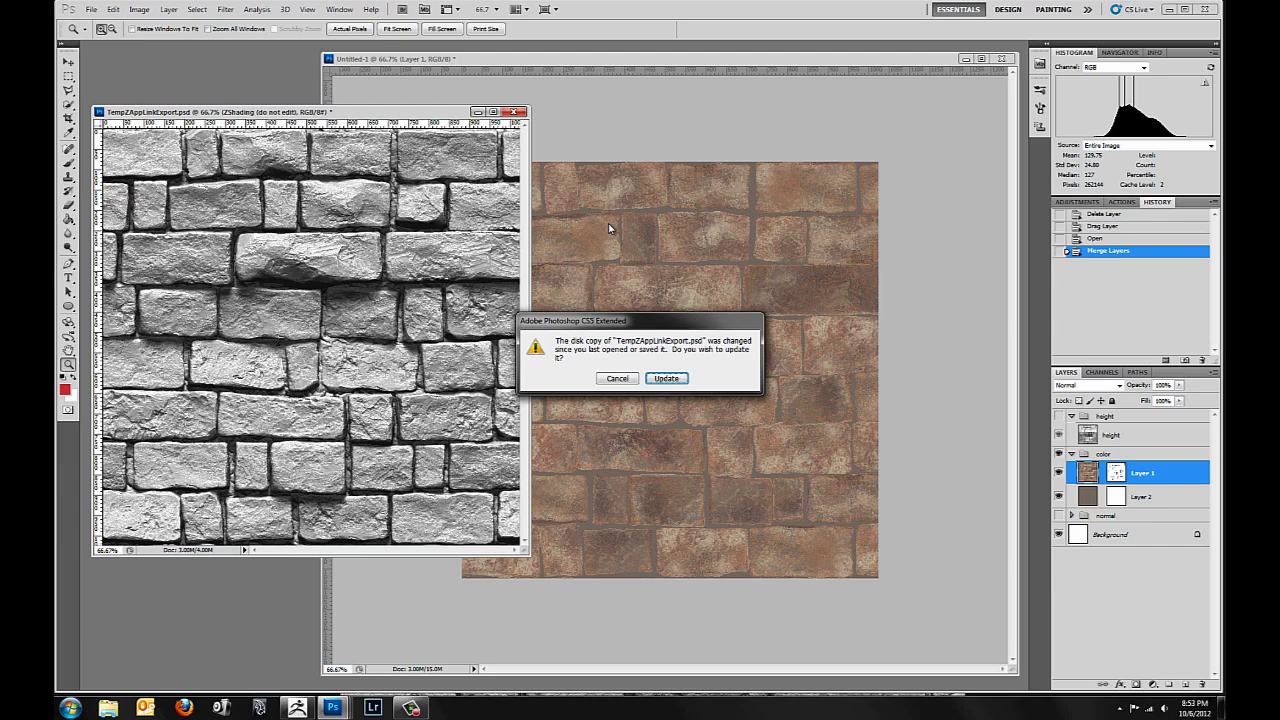
click(666, 378)
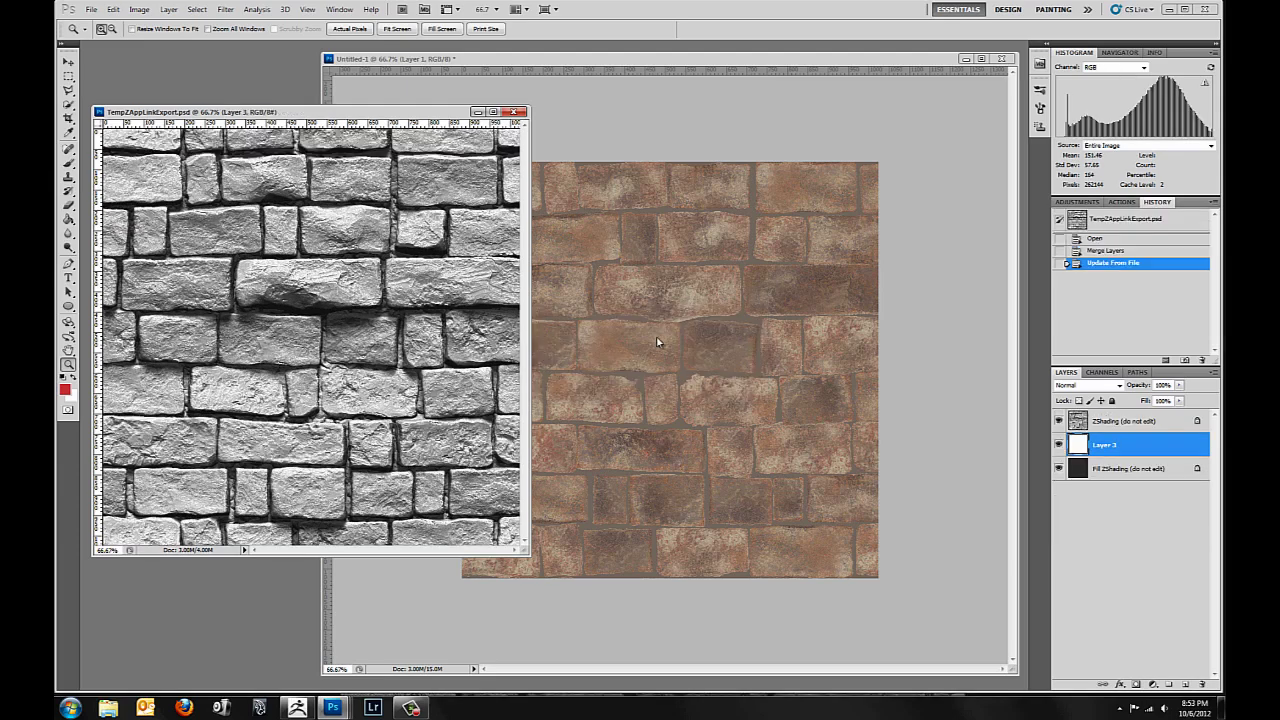
click(1120, 421)
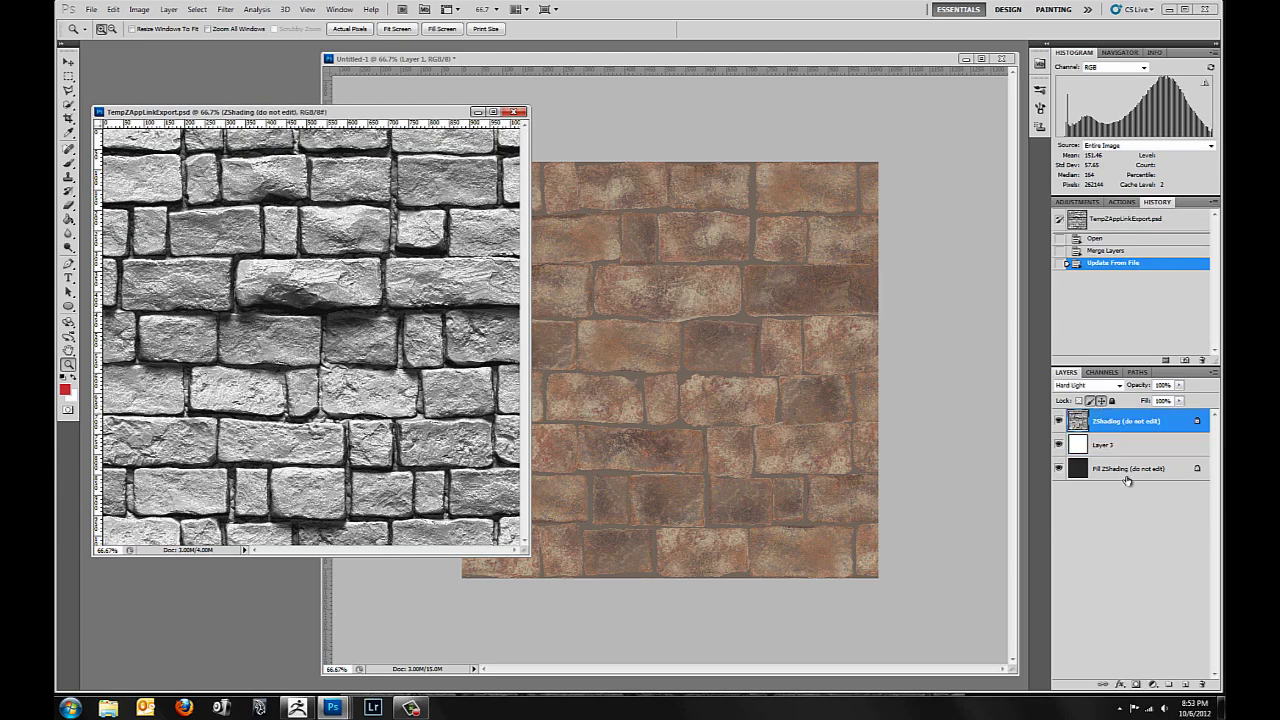
shift+click(1125, 469)
key(ctrl+e)
drag(1140, 428, 758, 346)
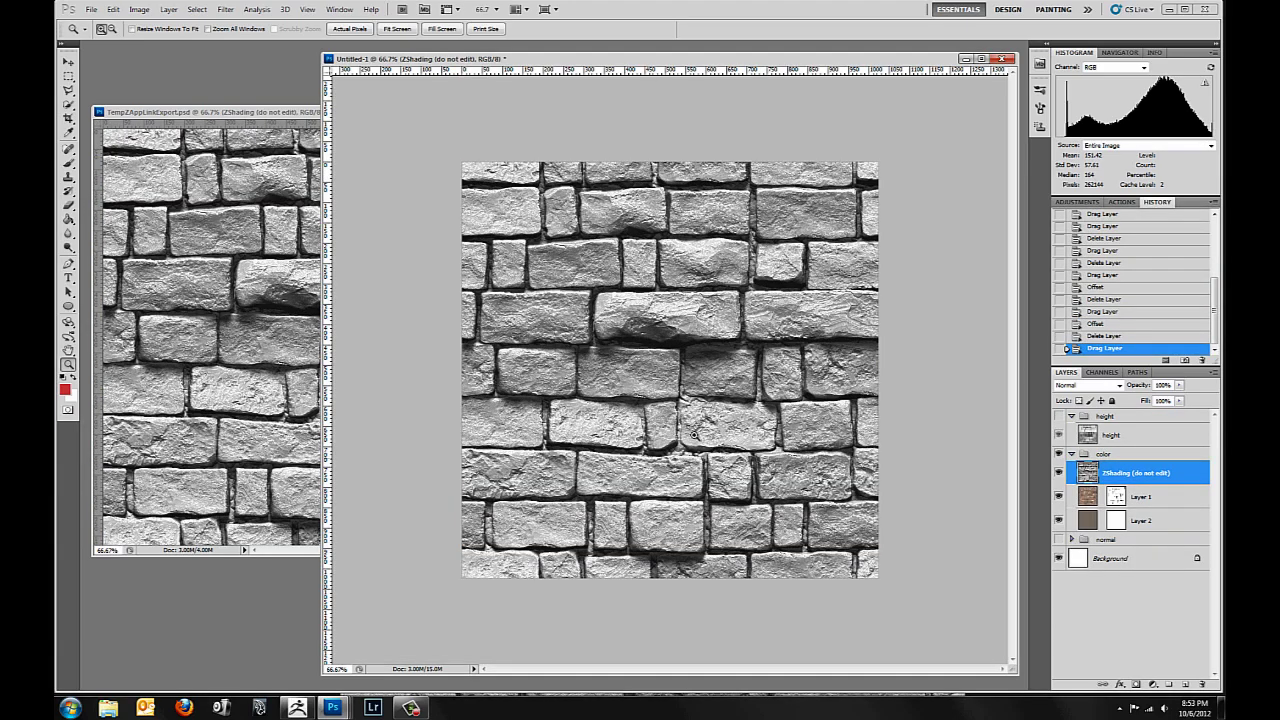
Step: Toggle the ZShading layer's visibility and scrub its opacity down, then back to 100%
click(1058, 474)
click(1058, 474)
mouse_move(1145, 386)
mouse_down()
mouse_move(1096, 385)
mouse_move(1117, 380)
mouse_up()
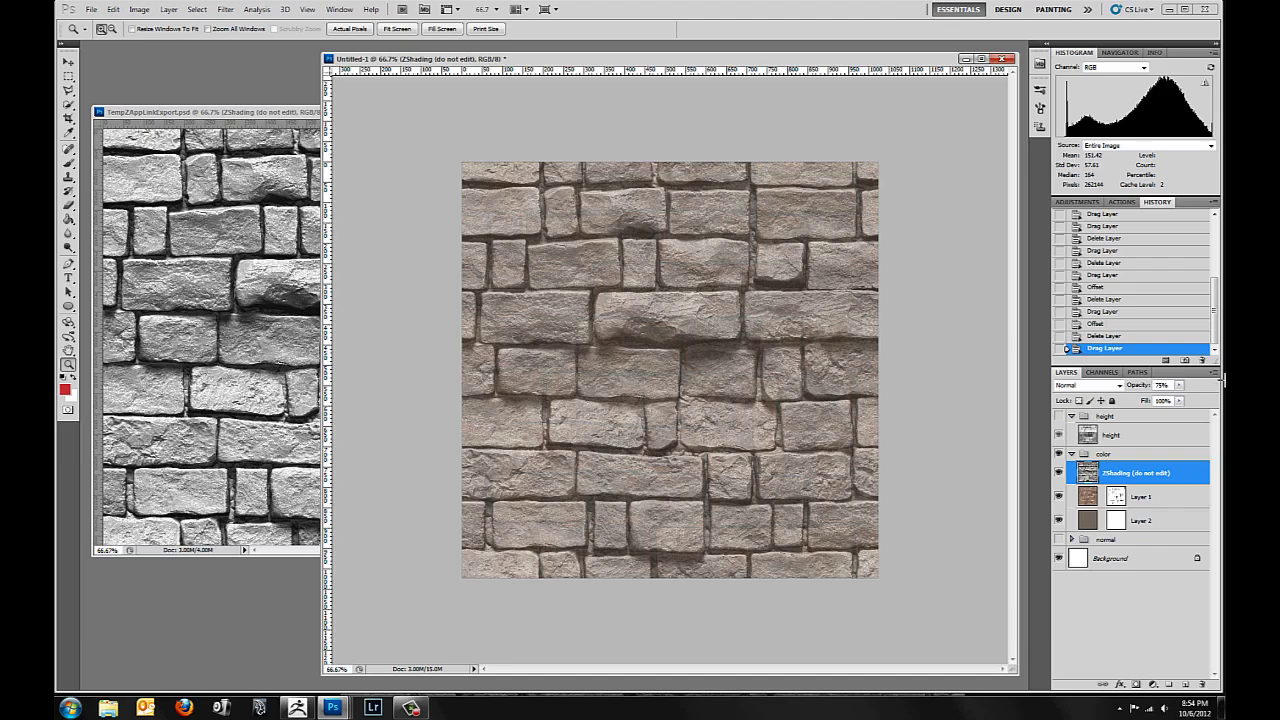
drag(1222, 378, 1240, 378)
Step: Offset the ZShading layer 0 horizontal and -64 vertical with Wrap Around, then lower opacity to check
click(226, 9)
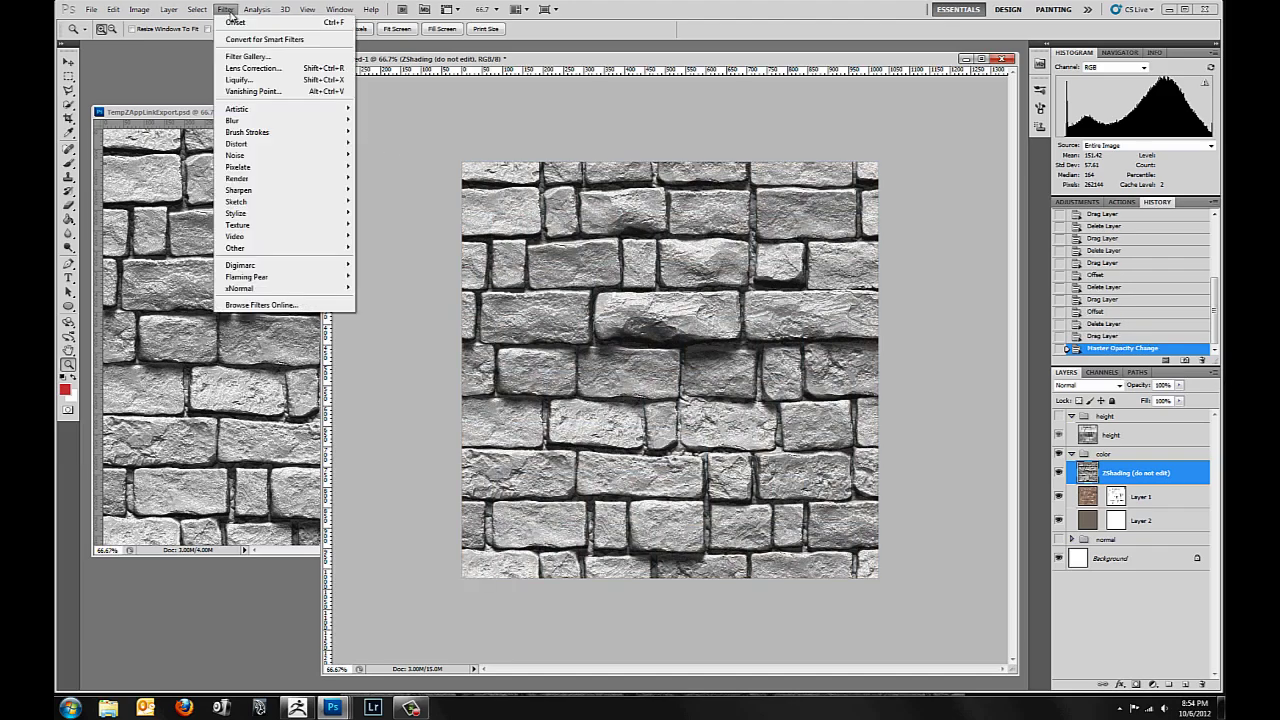
mouse_move(250, 252)
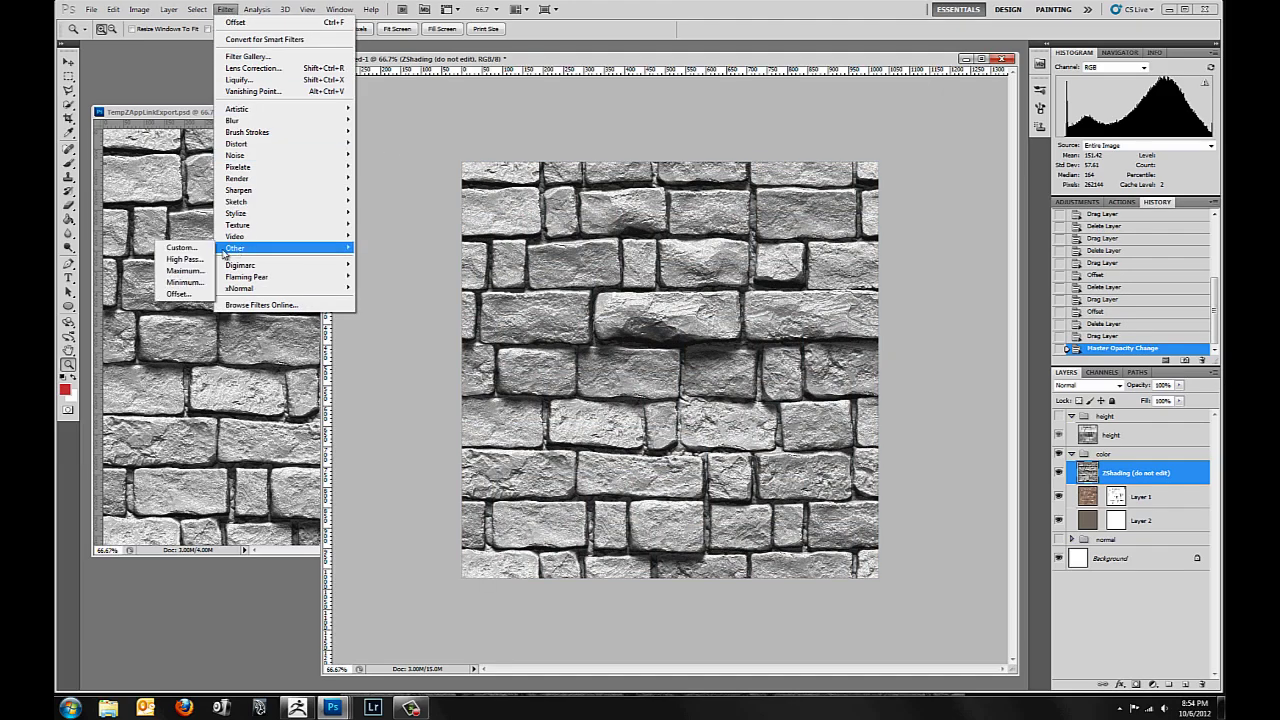
click(178, 294)
text(0)
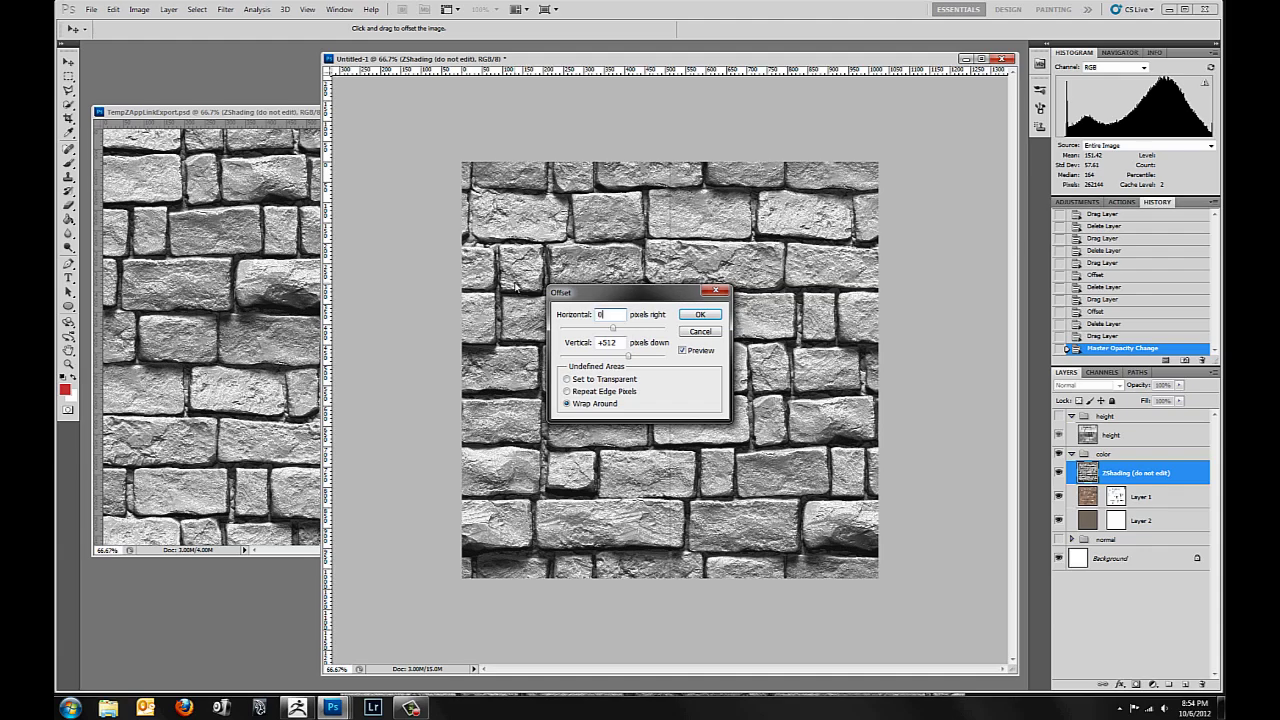
double_click(610, 343)
text(-64)
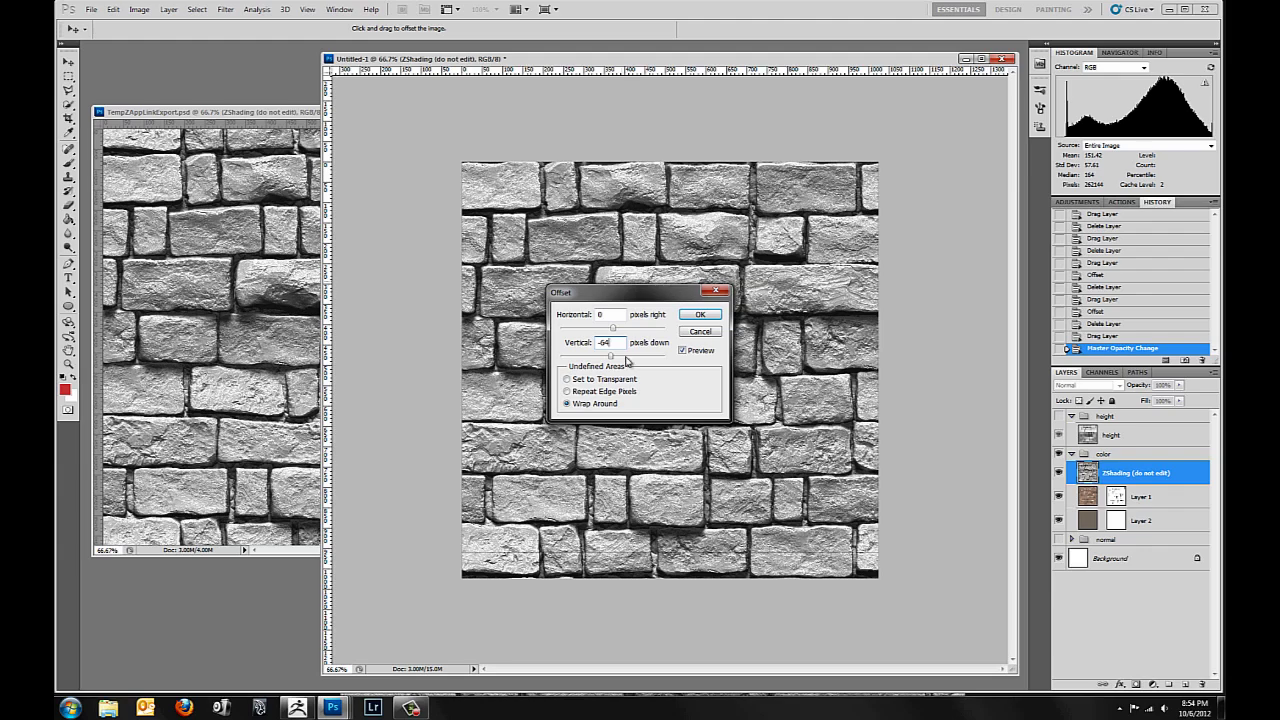
click(701, 315)
drag(1142, 386, 1192, 390)
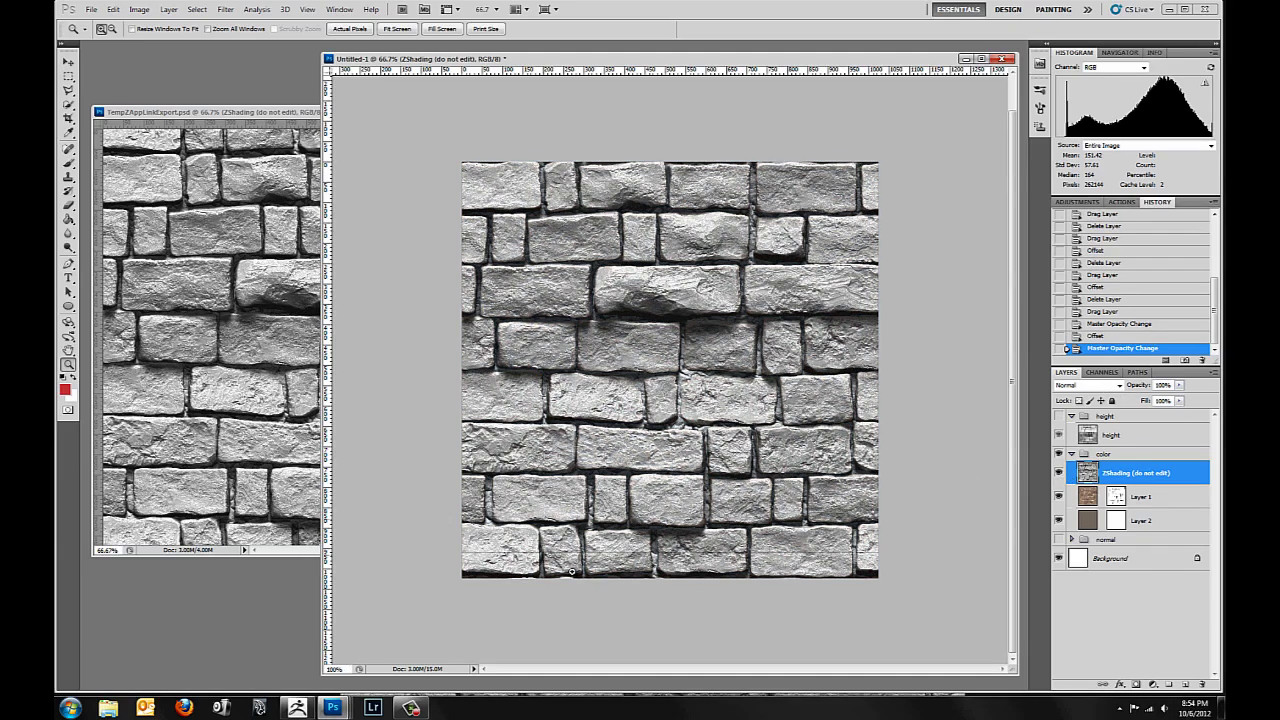
Step: Zoom in on the lower texture, widen the document window, and select the Spot Healing Brush
click(518, 556)
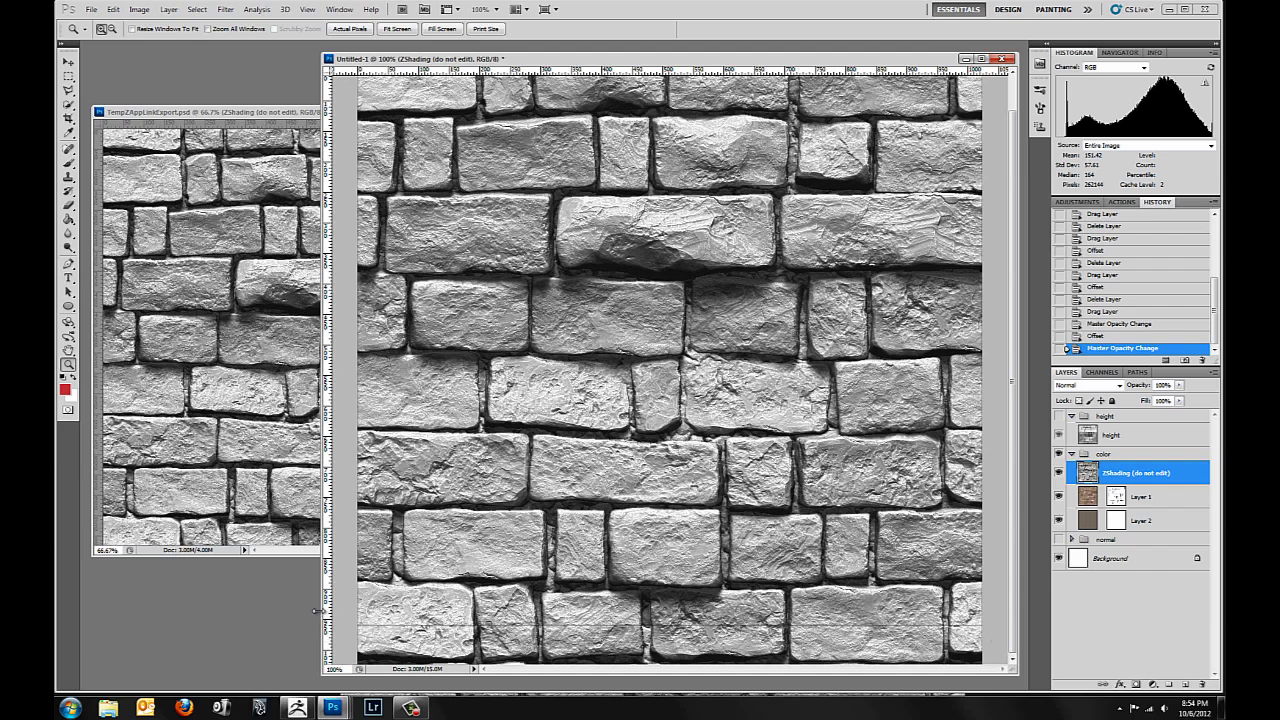
drag(316, 610, 282, 610)
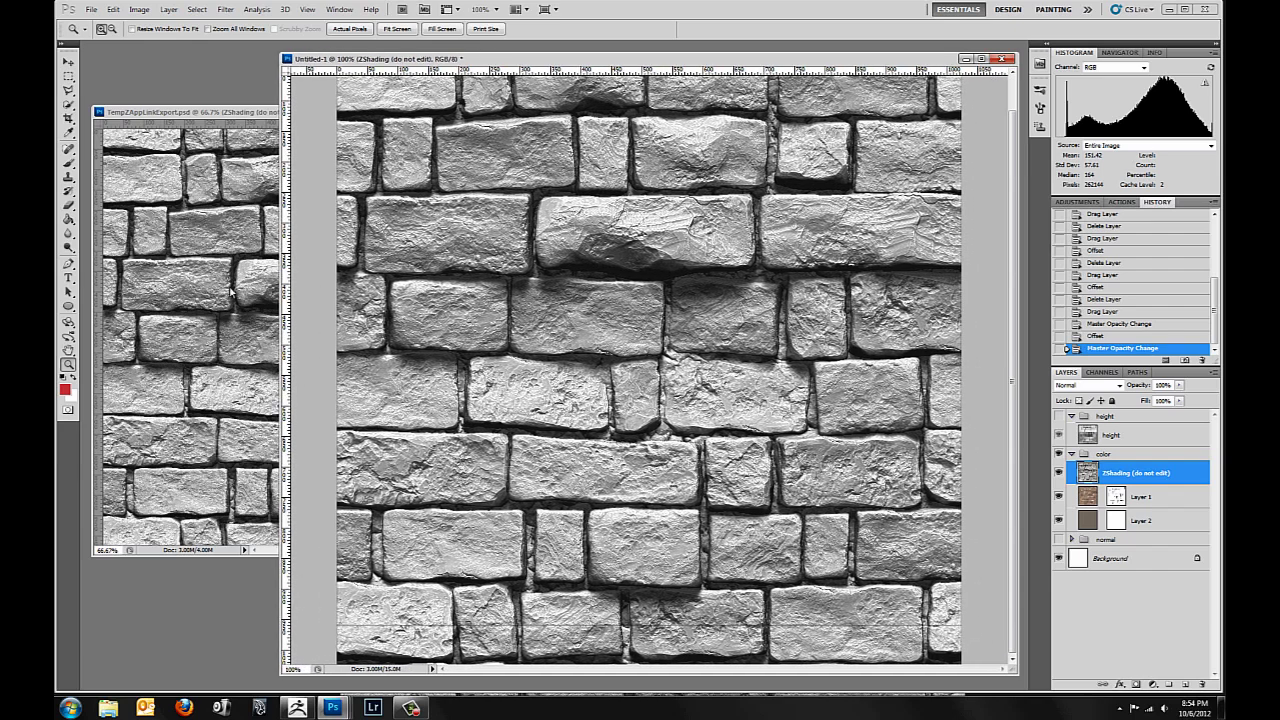
click(69, 150)
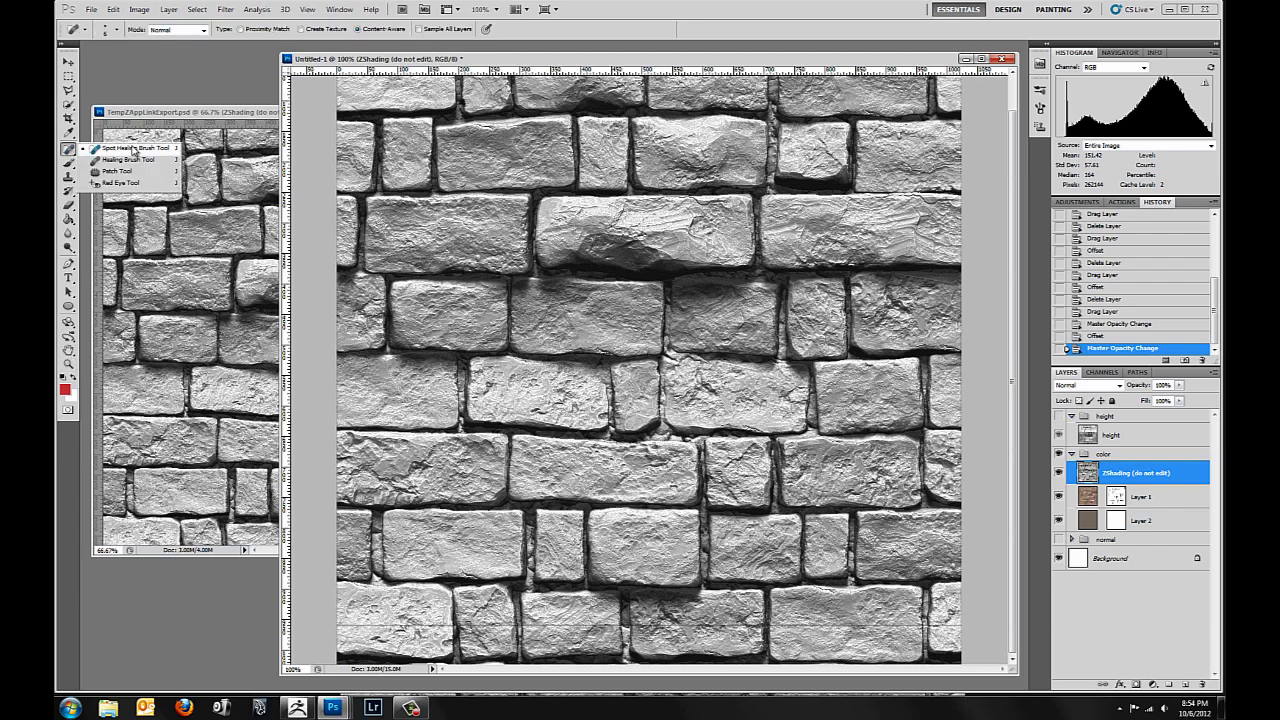
click(342, 58)
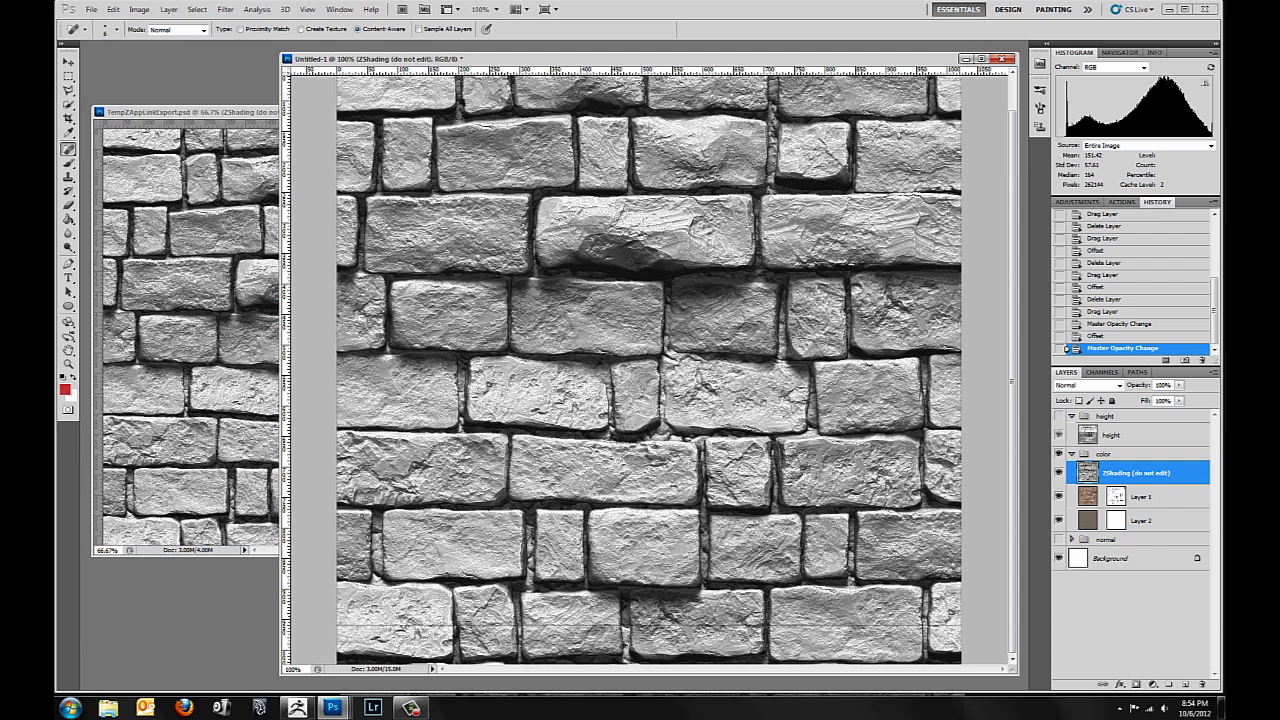
Step: Spot-heal the horizontal seam across the lower canvas, then zoom back out
click(330, 628)
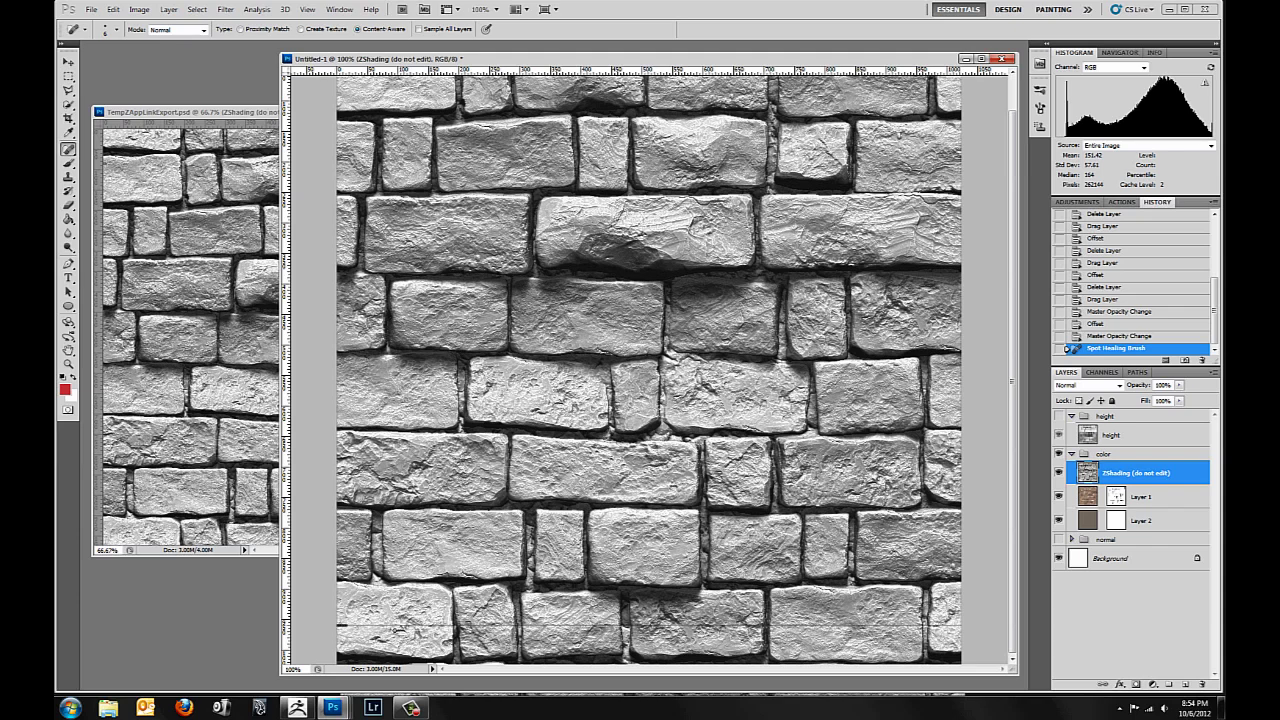
shift+drag(340, 626, 985, 638)
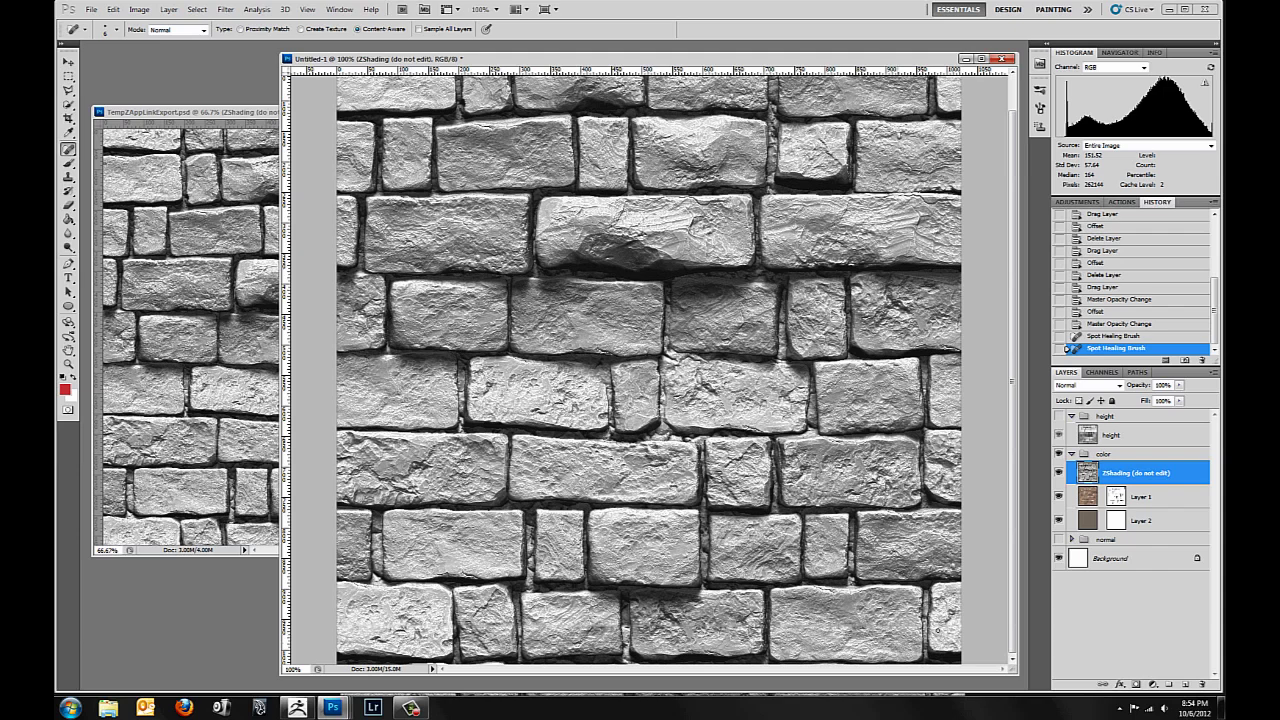
key(z)
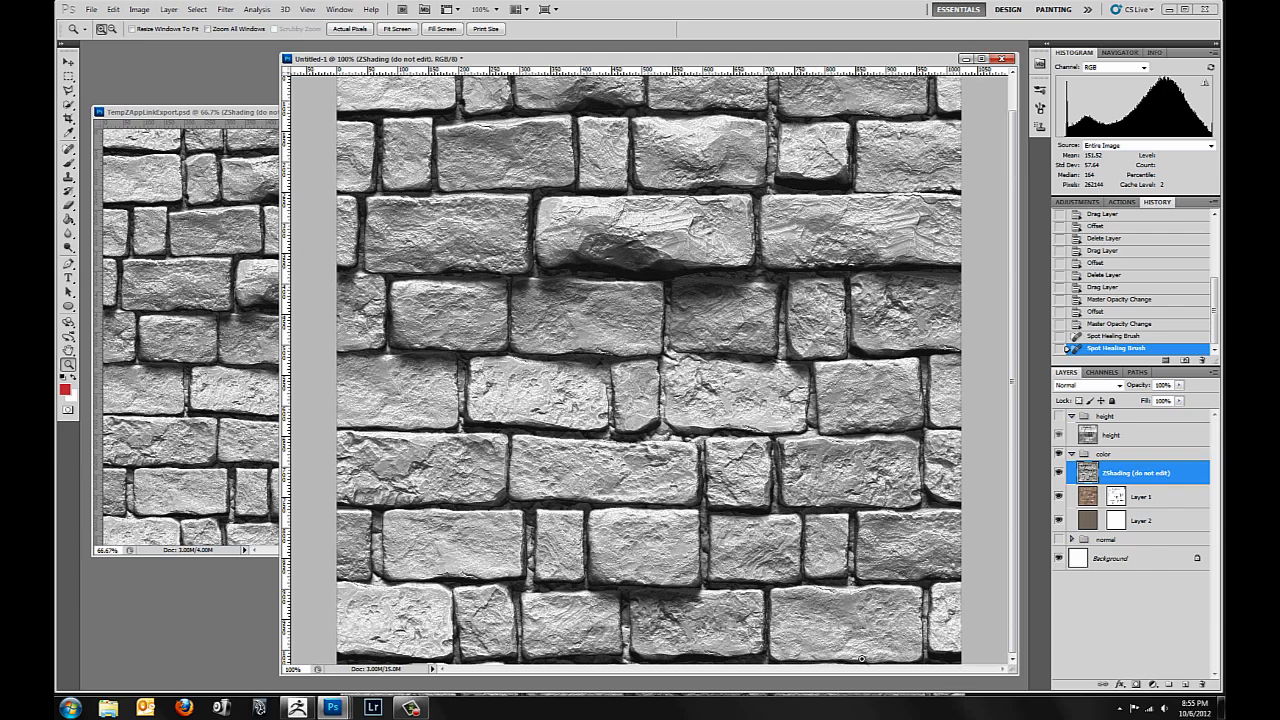
scroll(683, 346, up, 2)
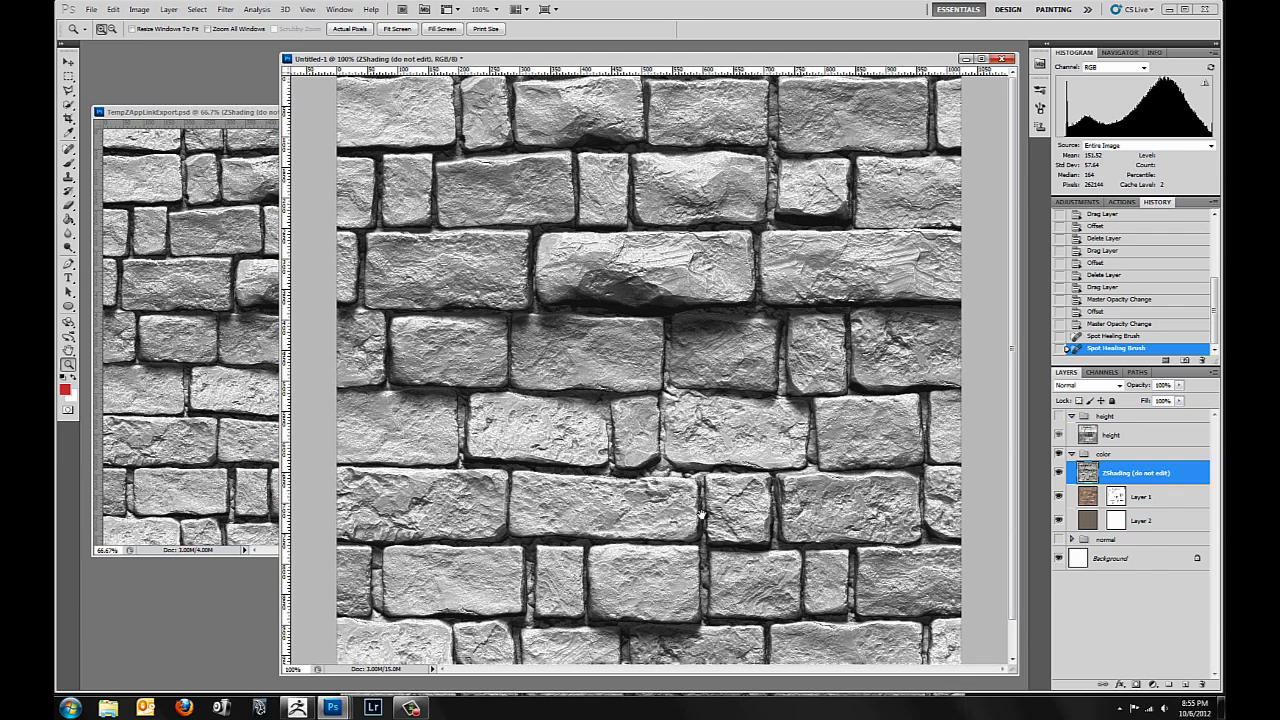
scroll(695, 495, down, 1)
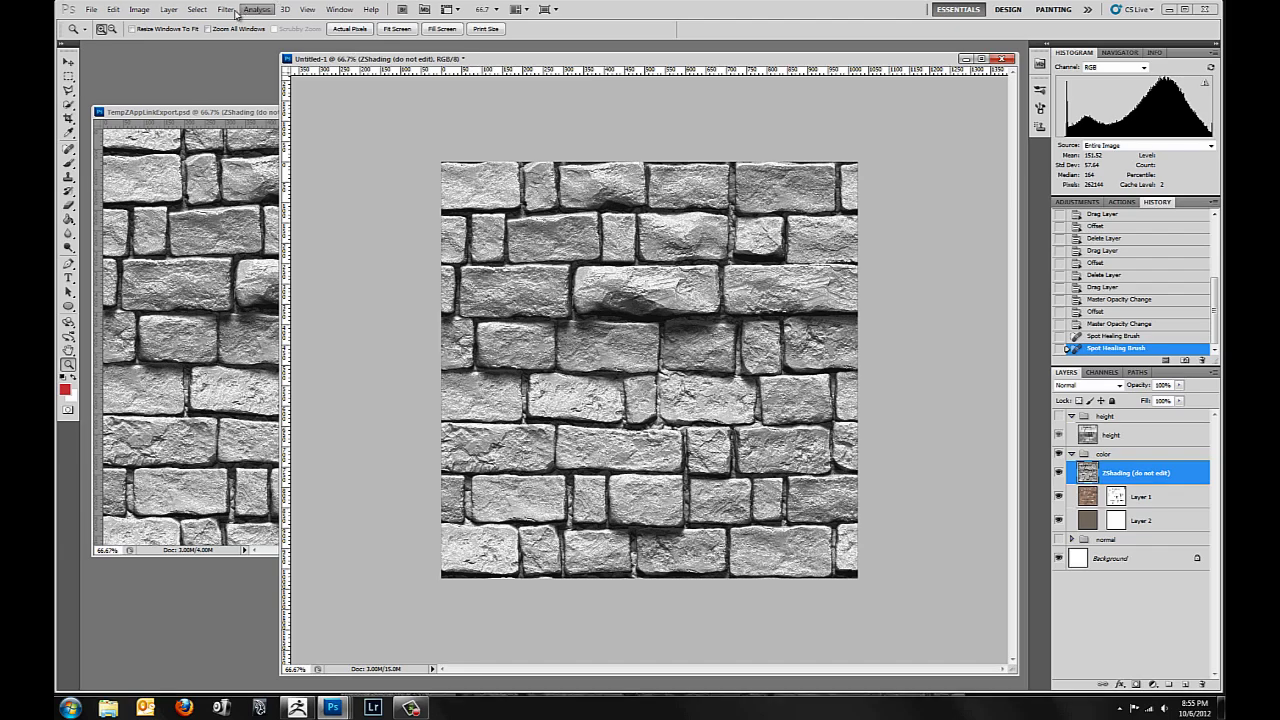
Step: Offset the stone layer 512 px horizontally and vertically with Wrap Around
click(225, 9)
mouse_move(249, 248)
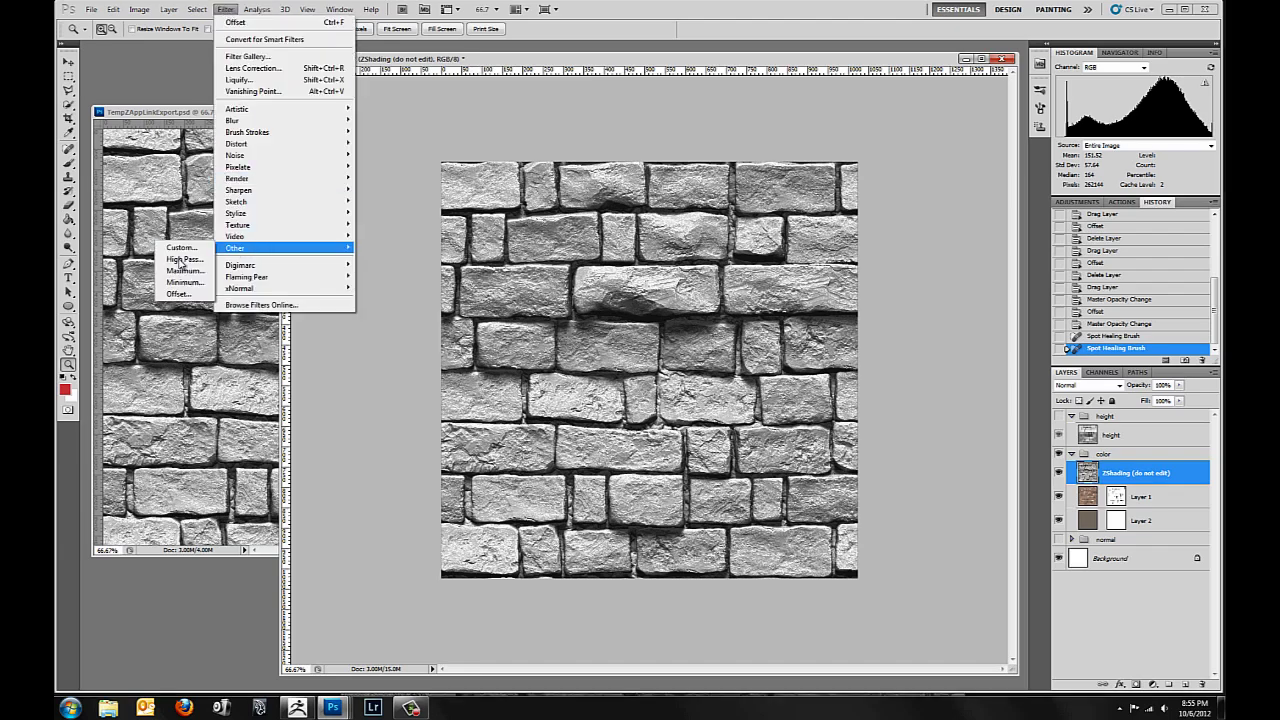
click(185, 294)
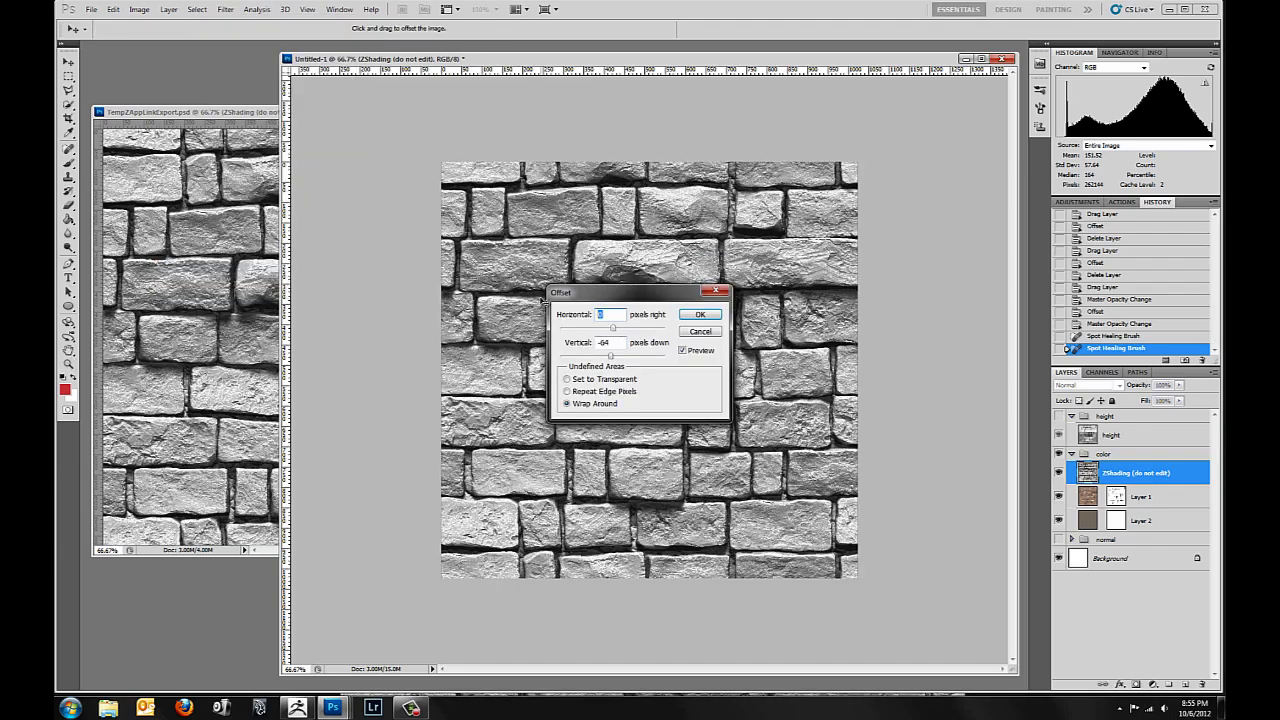
key(Tab)
text(512)
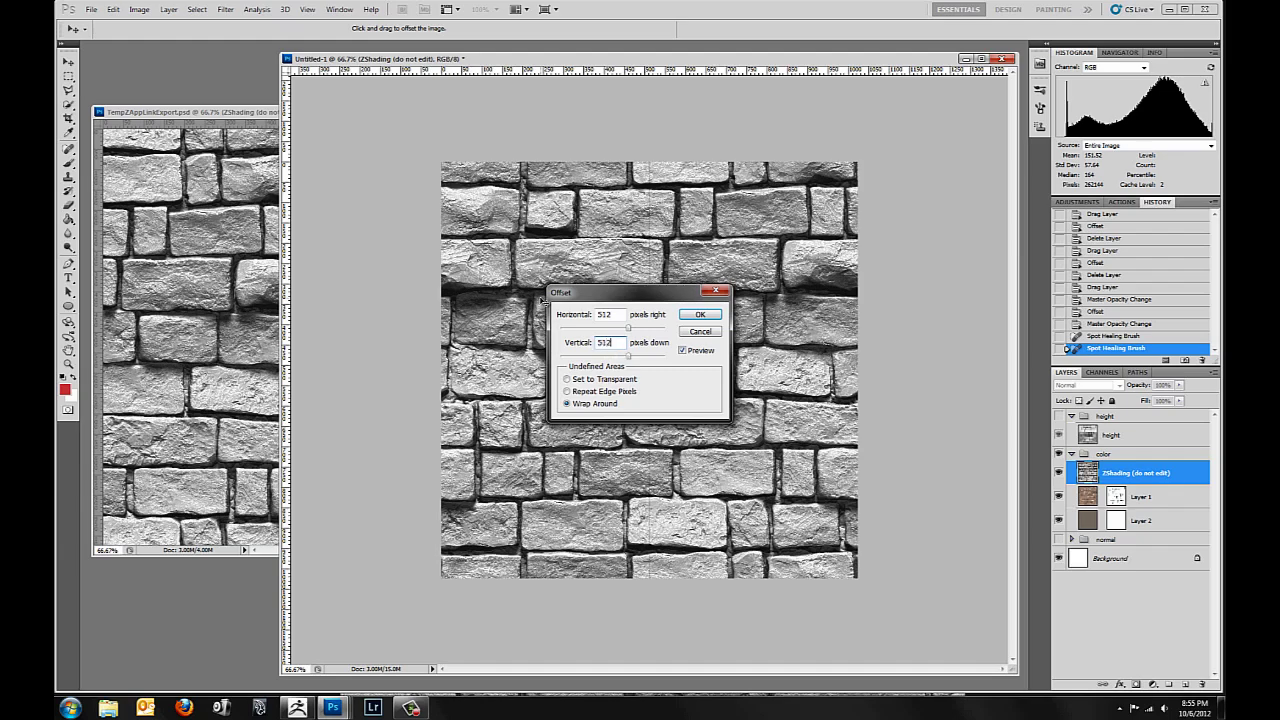
click(698, 314)
Step: Zoom to actual size, enlarge the document window, and pick the Spot Healing Brush
key(z)
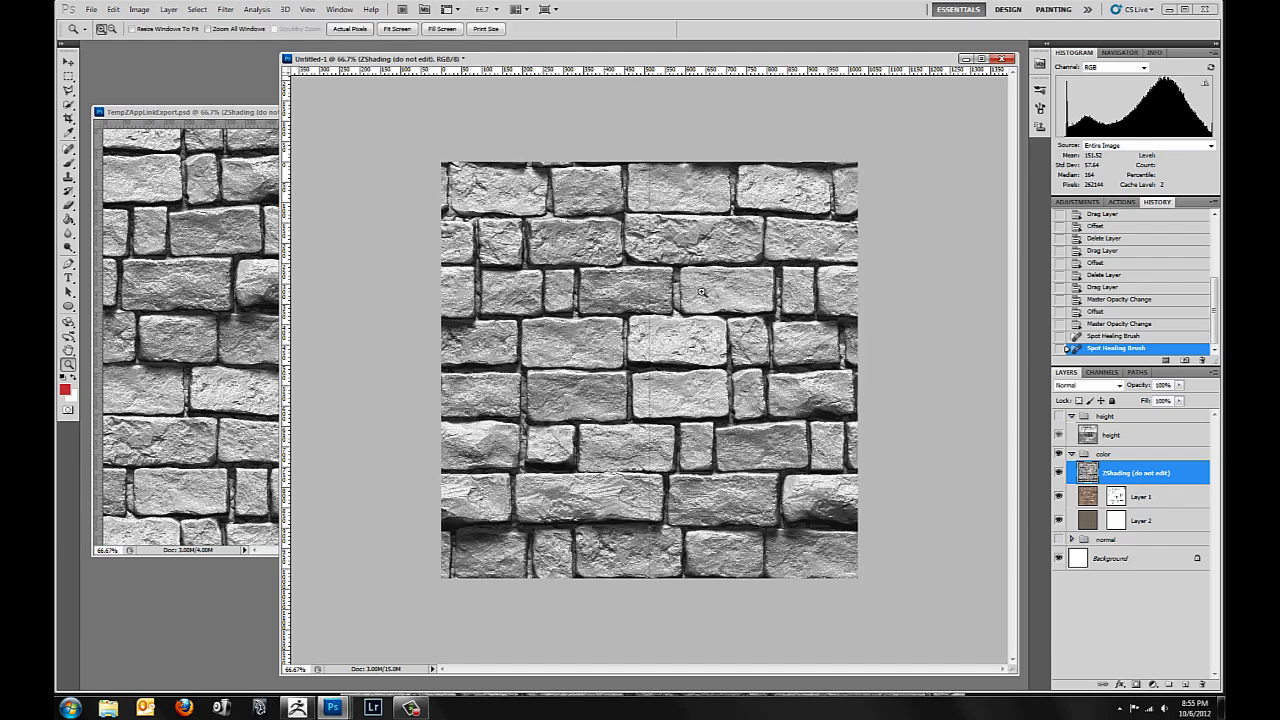
click(657, 291)
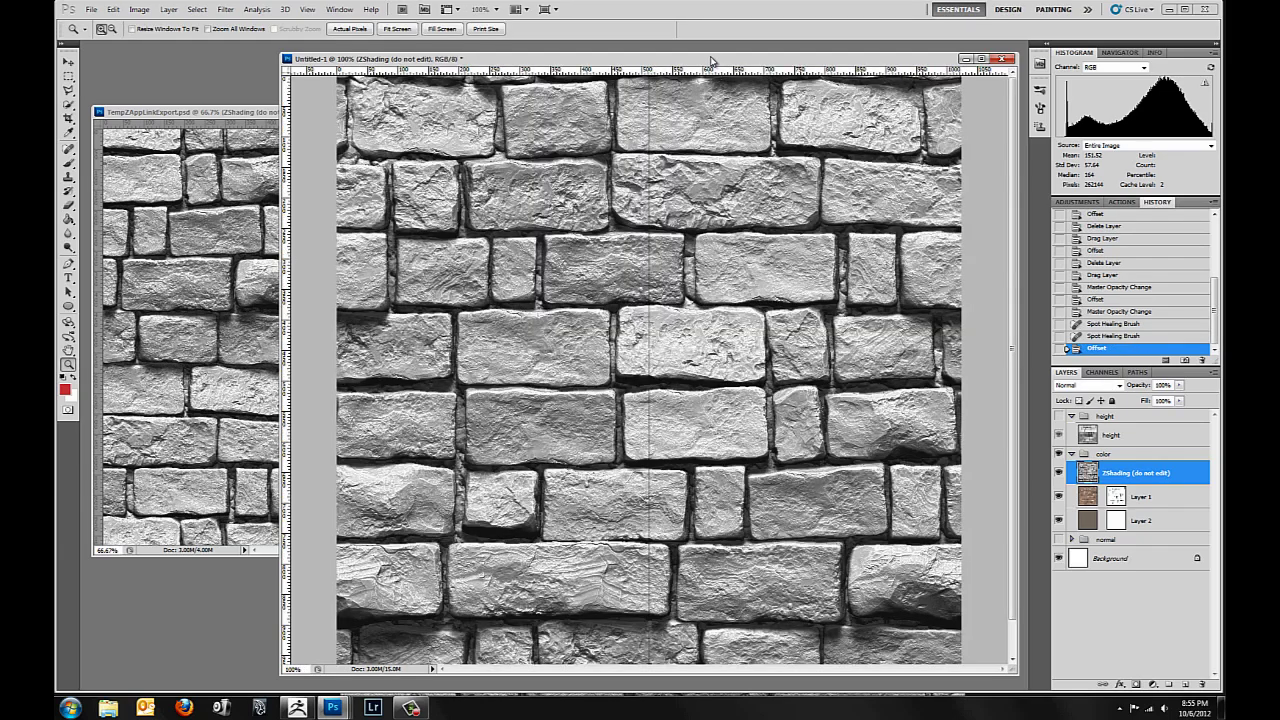
drag(712, 52, 712, 32)
drag(1014, 672, 1022, 690)
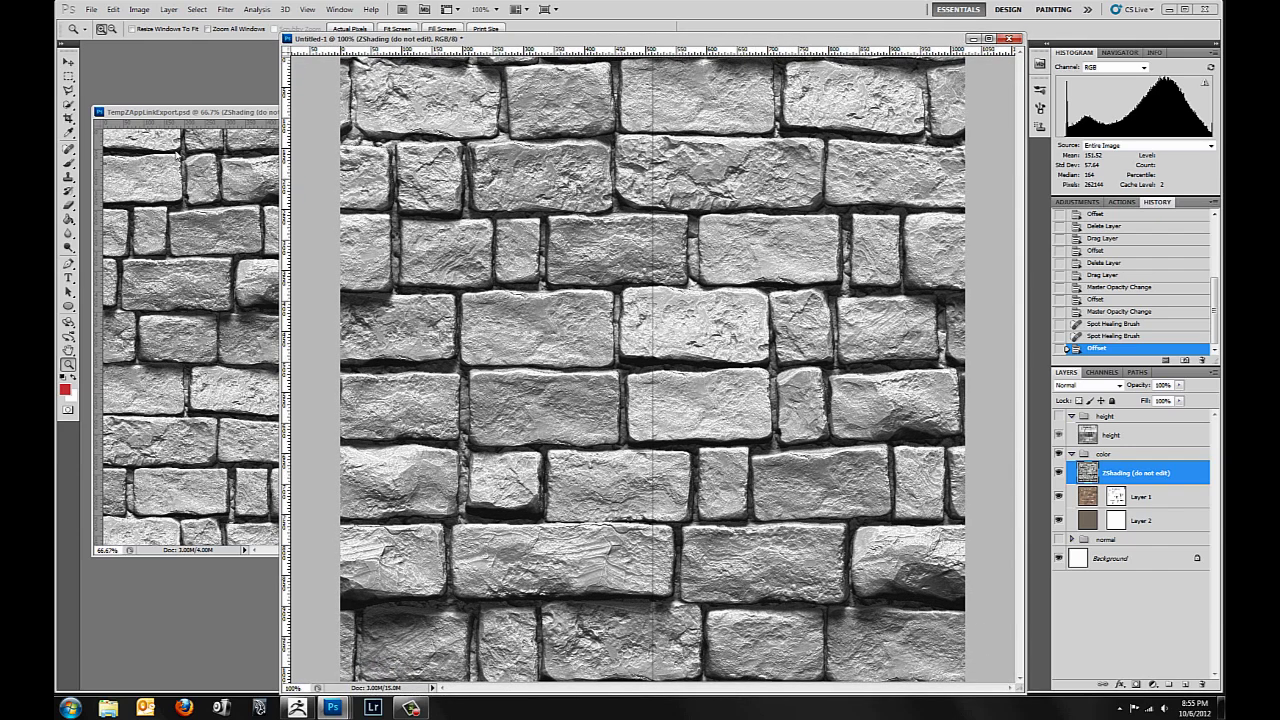
click(68, 148)
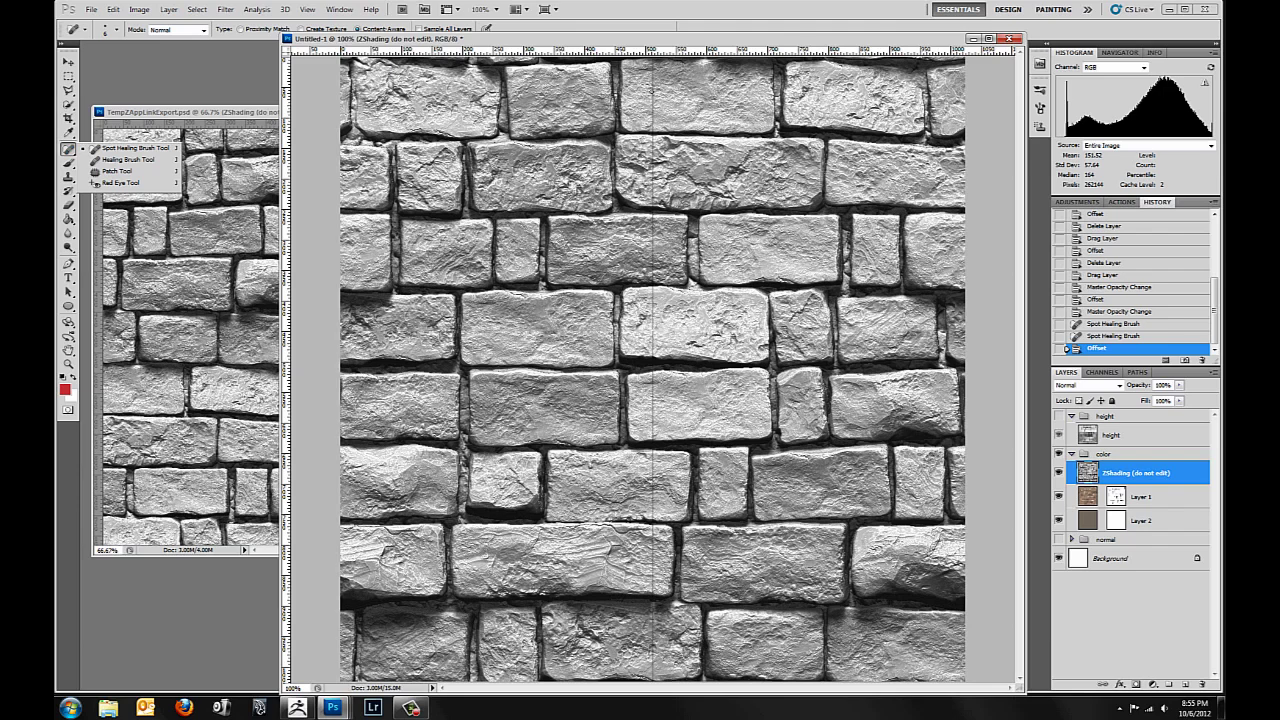
click(725, 38)
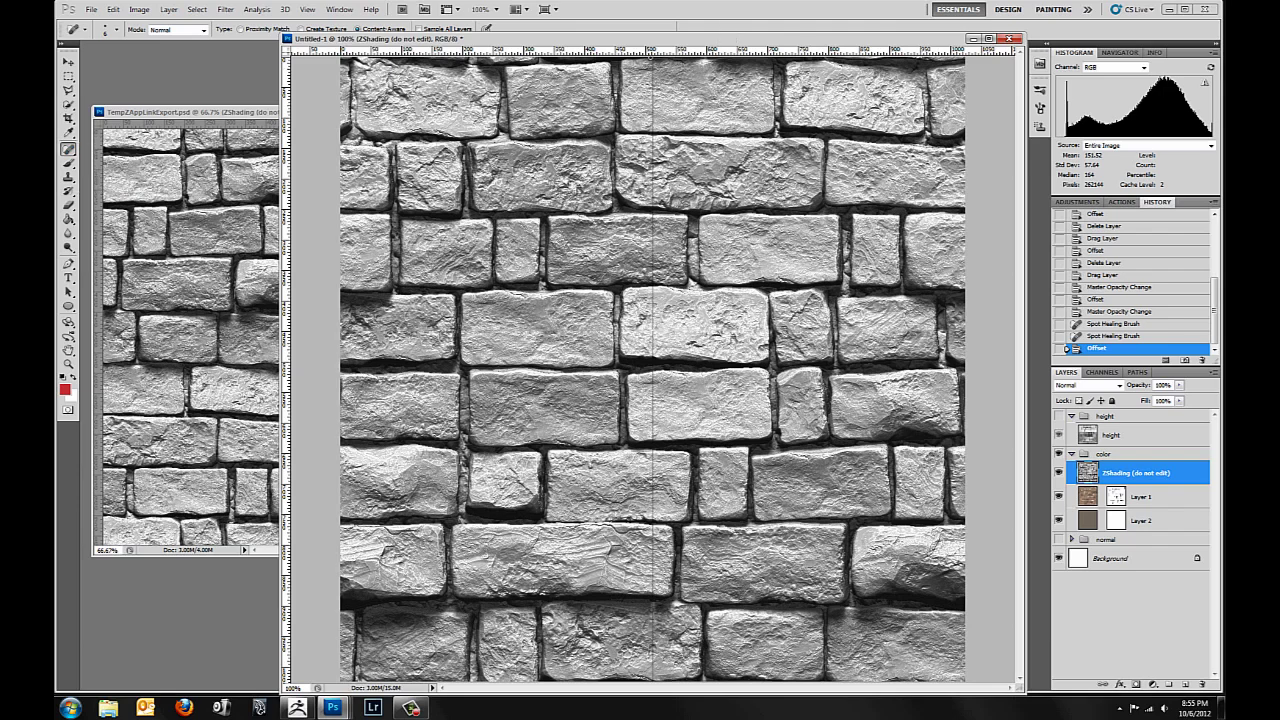
Step: Spot-heal the vertical seam from top to bottom, then zoom out to the whole texture
drag(653, 58, 653, 680)
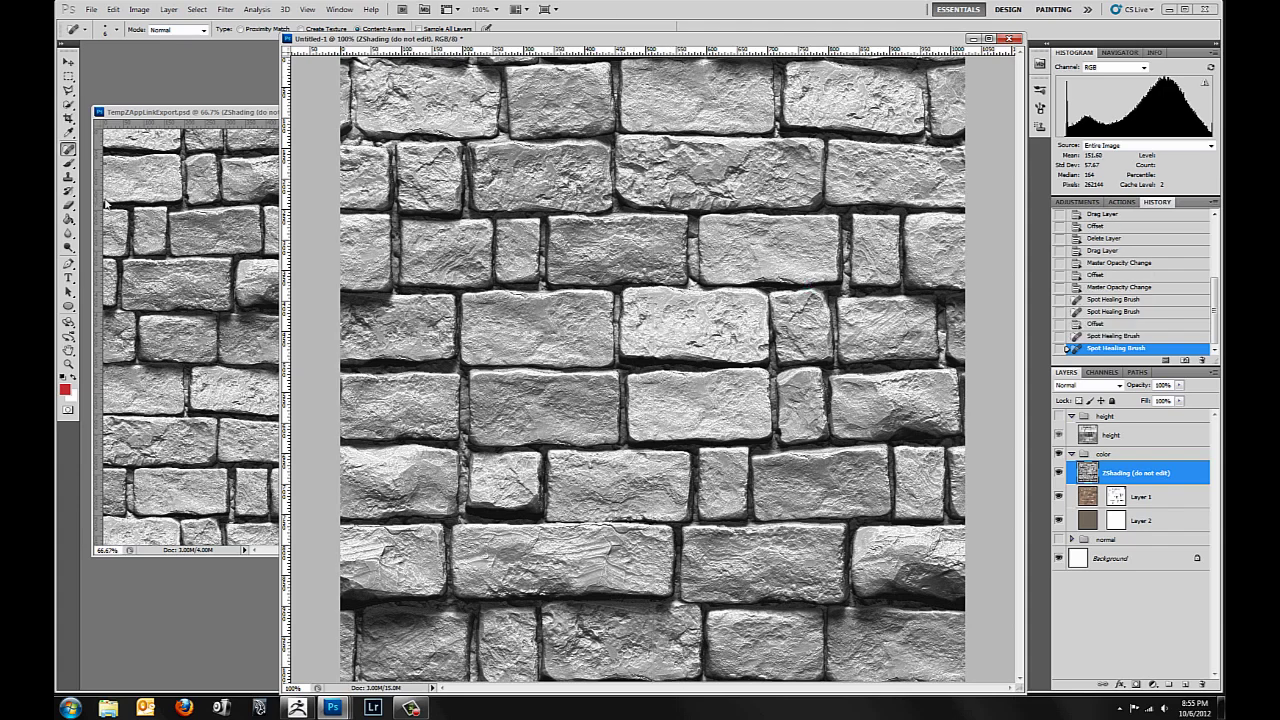
click(69, 148)
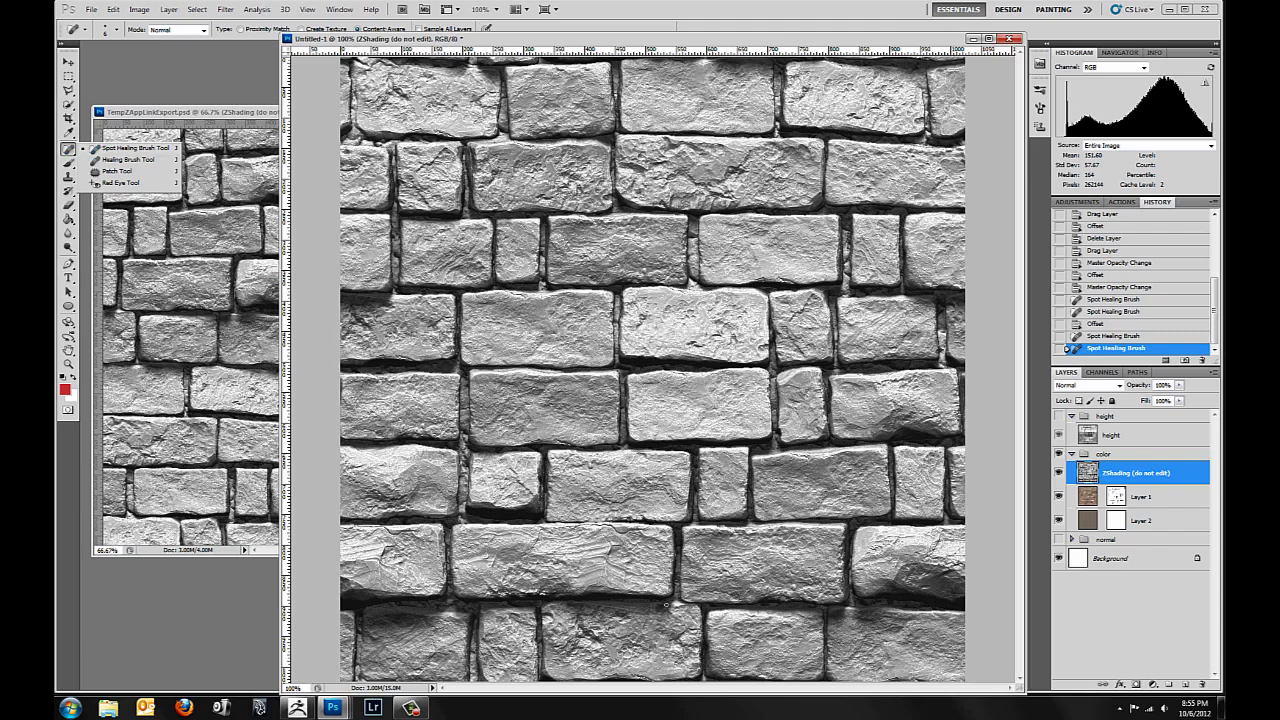
click(1090, 478)
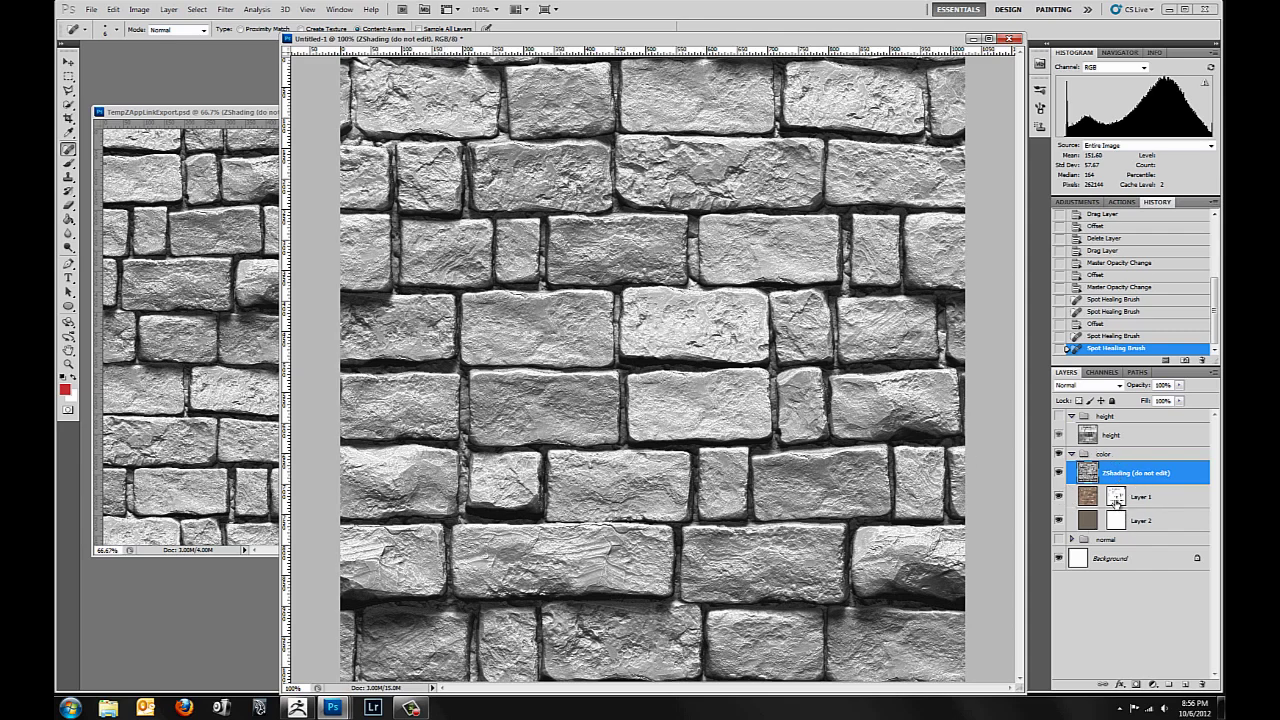
click(68, 363)
alt+click(676, 363)
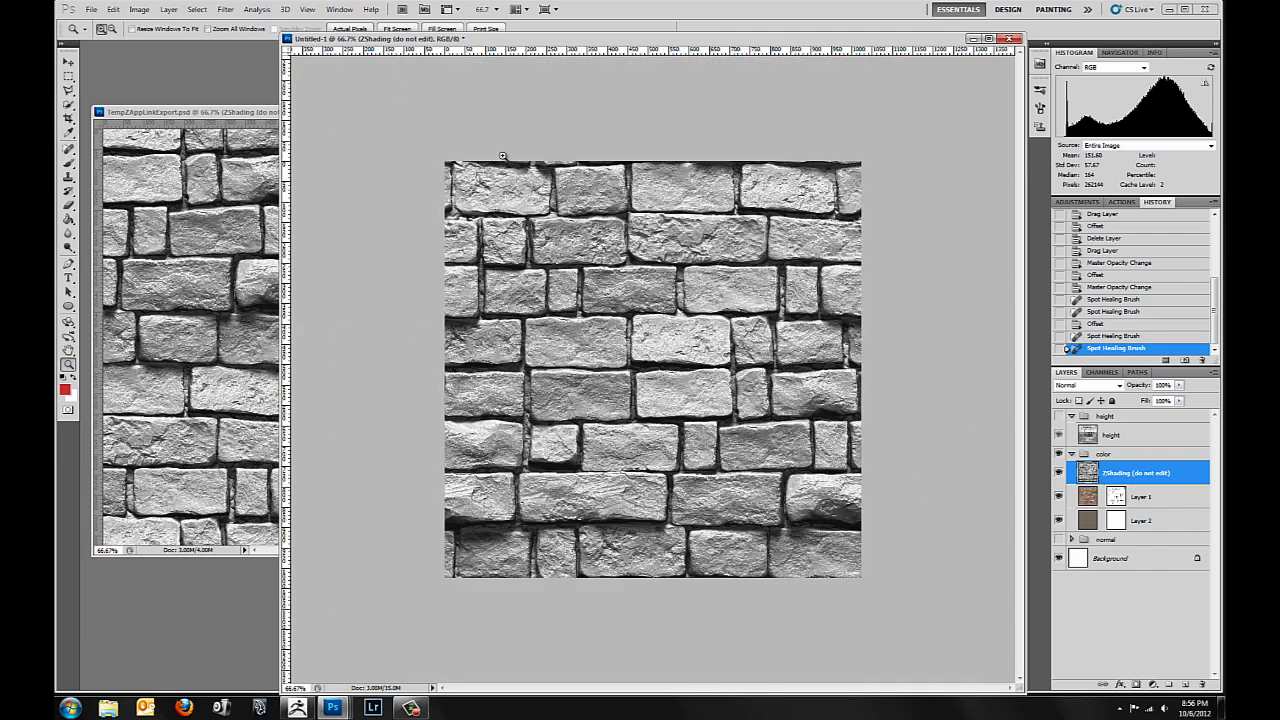
Step: Reapply the Offset filter, lower ZShading opacity to about 58%, and zoom to 100%
click(257, 9)
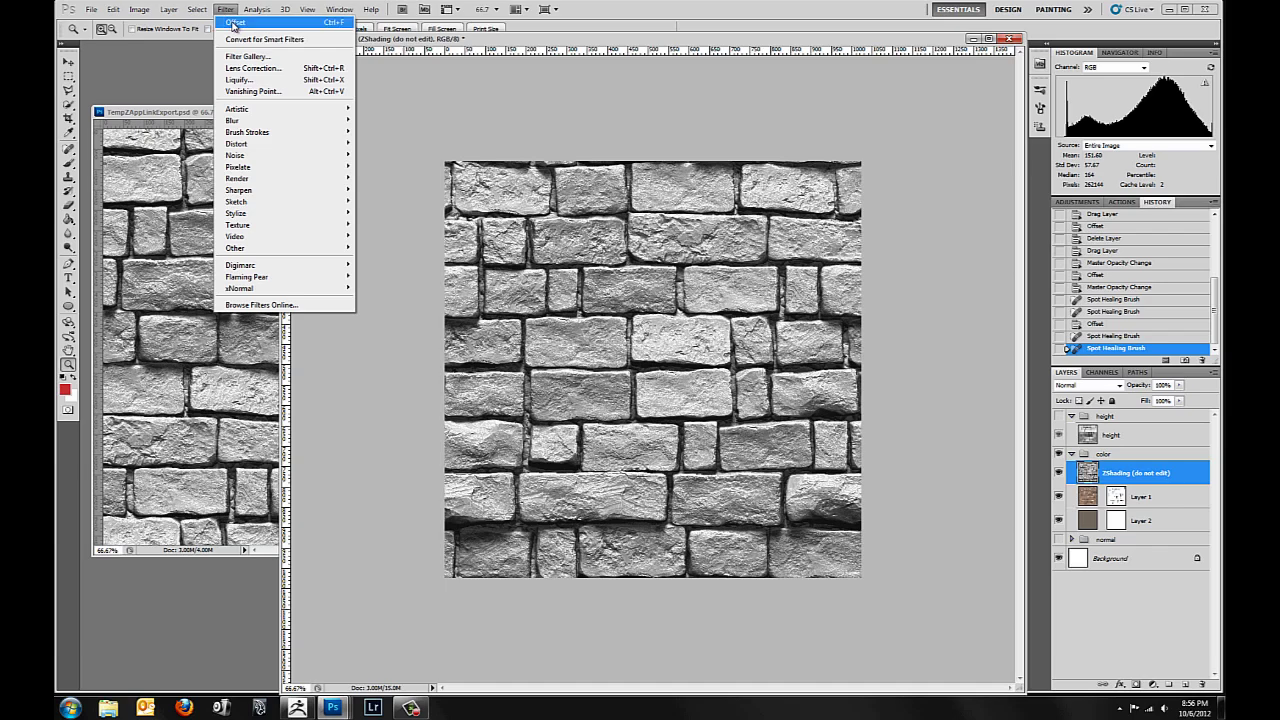
click(240, 22)
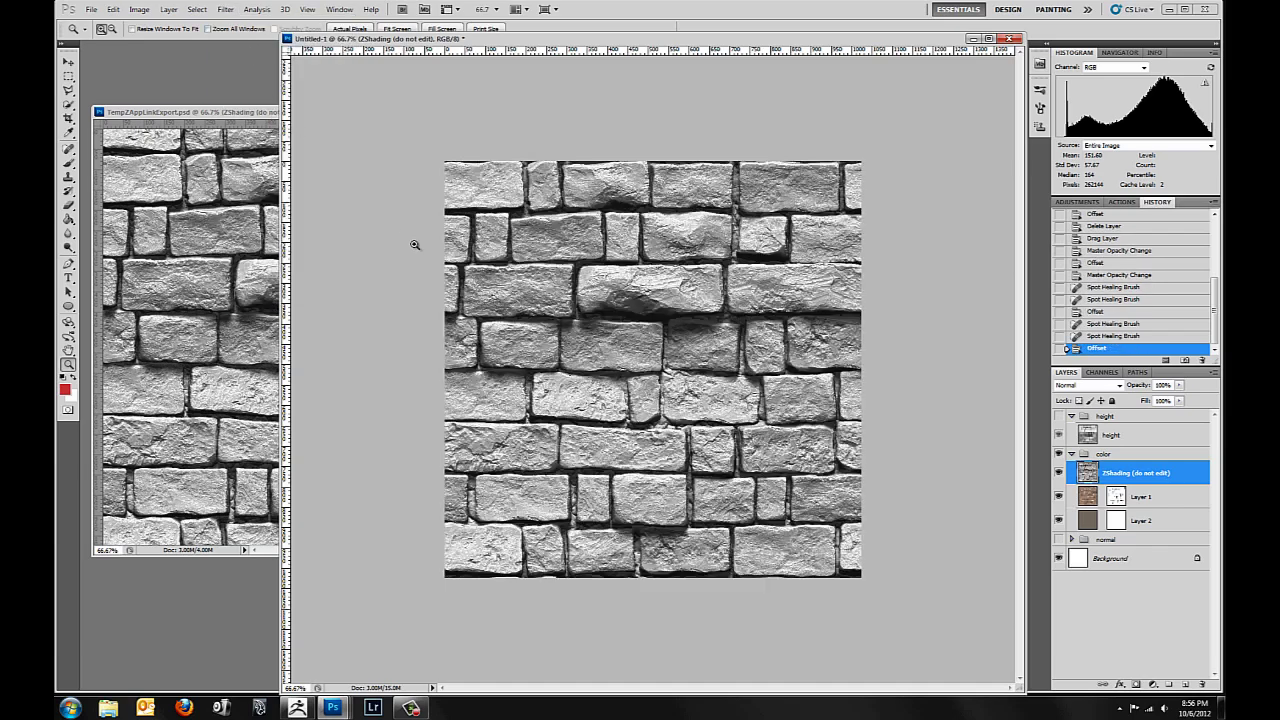
click(225, 9)
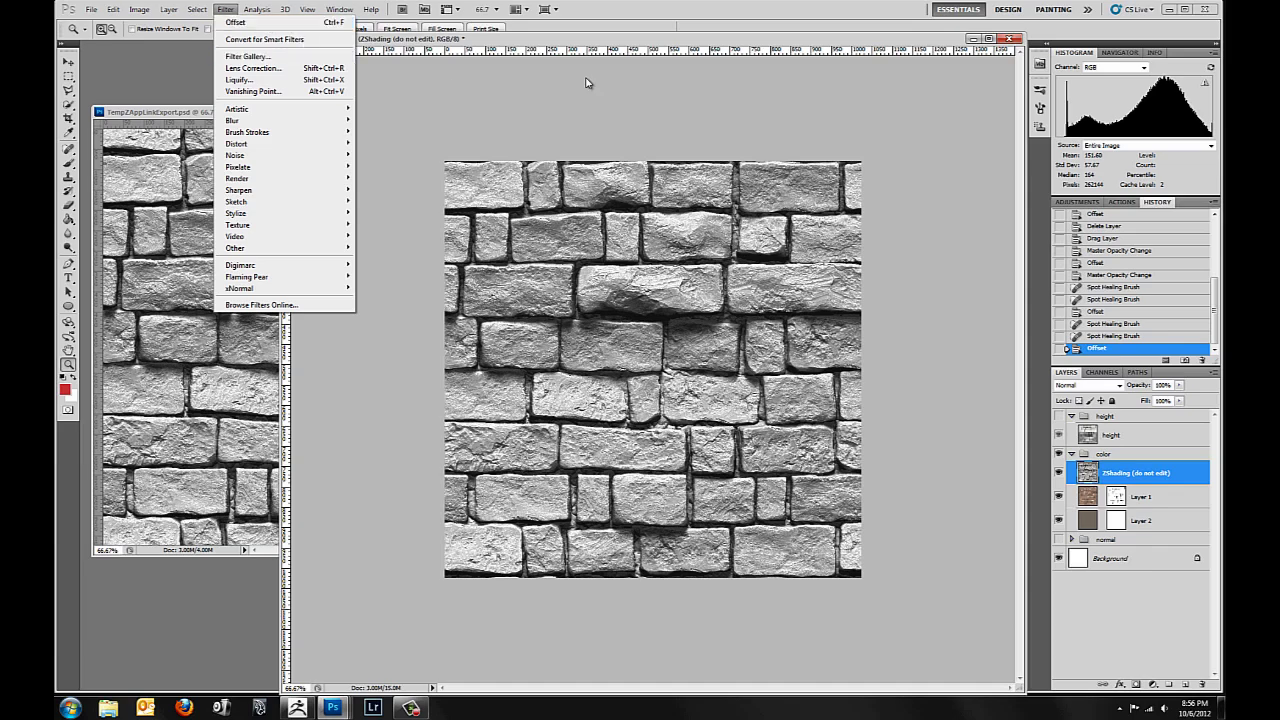
key(Escape)
drag(1152, 388, 1191, 392)
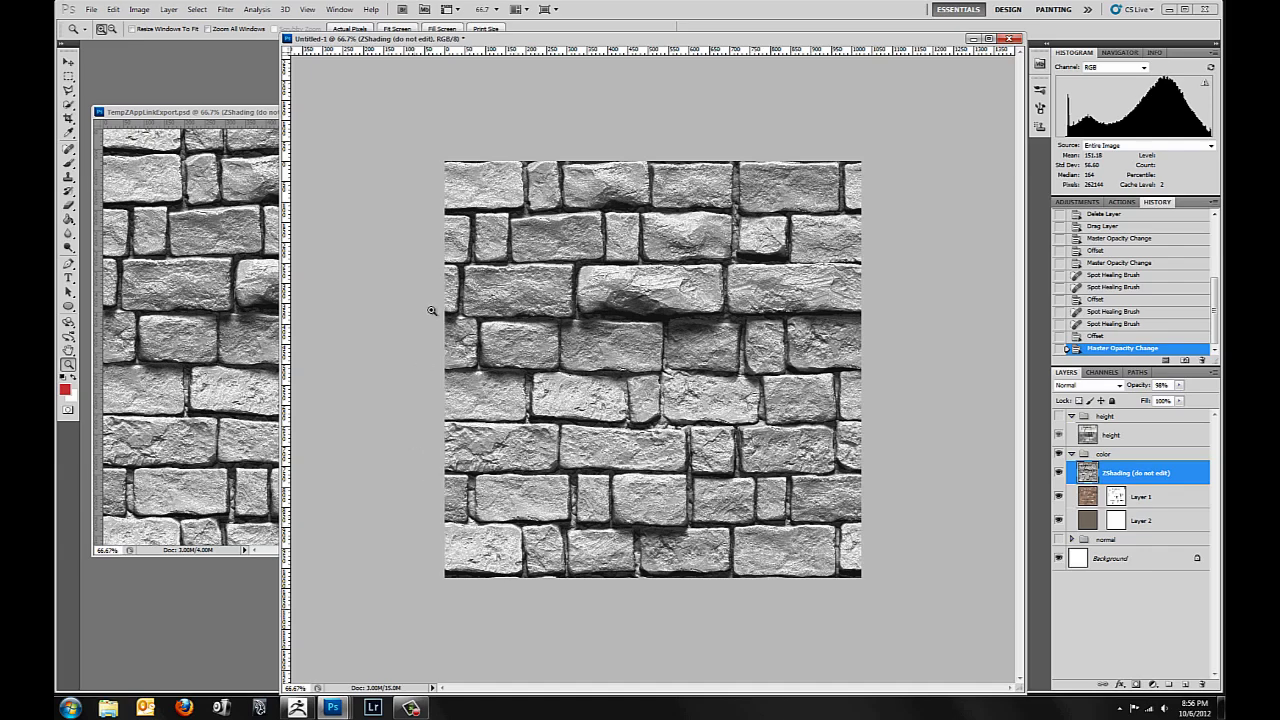
click(660, 368)
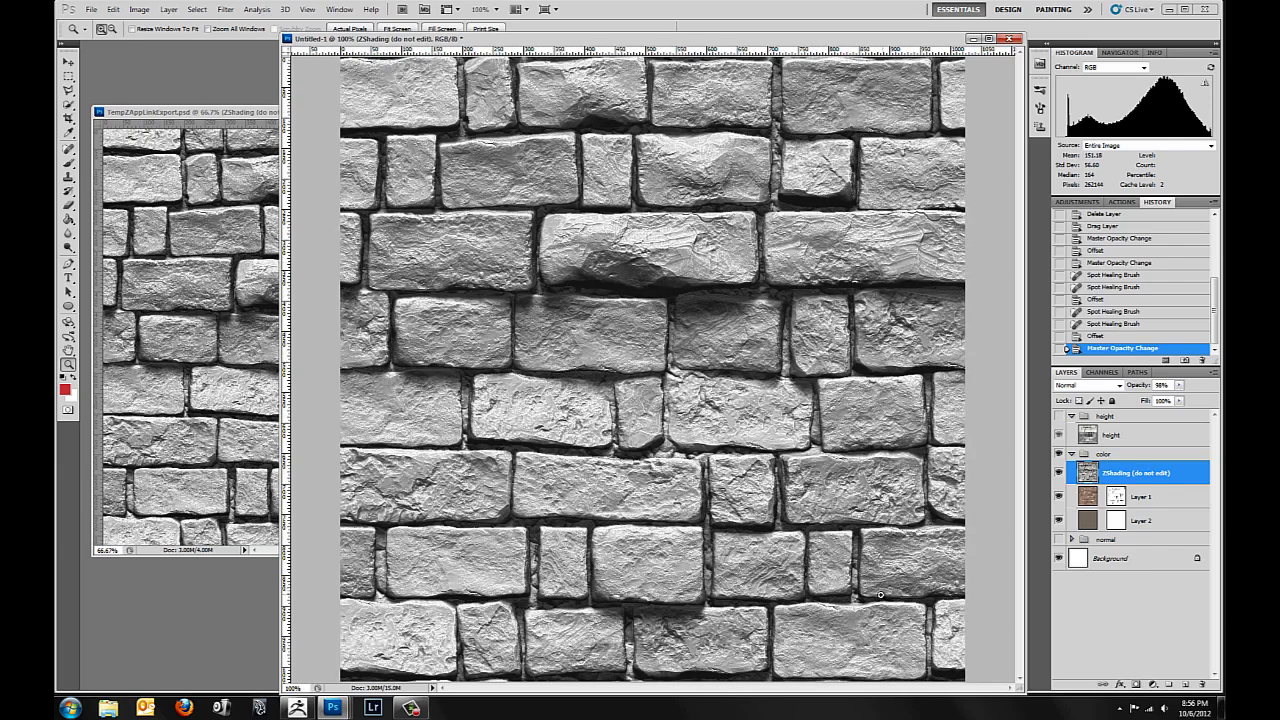